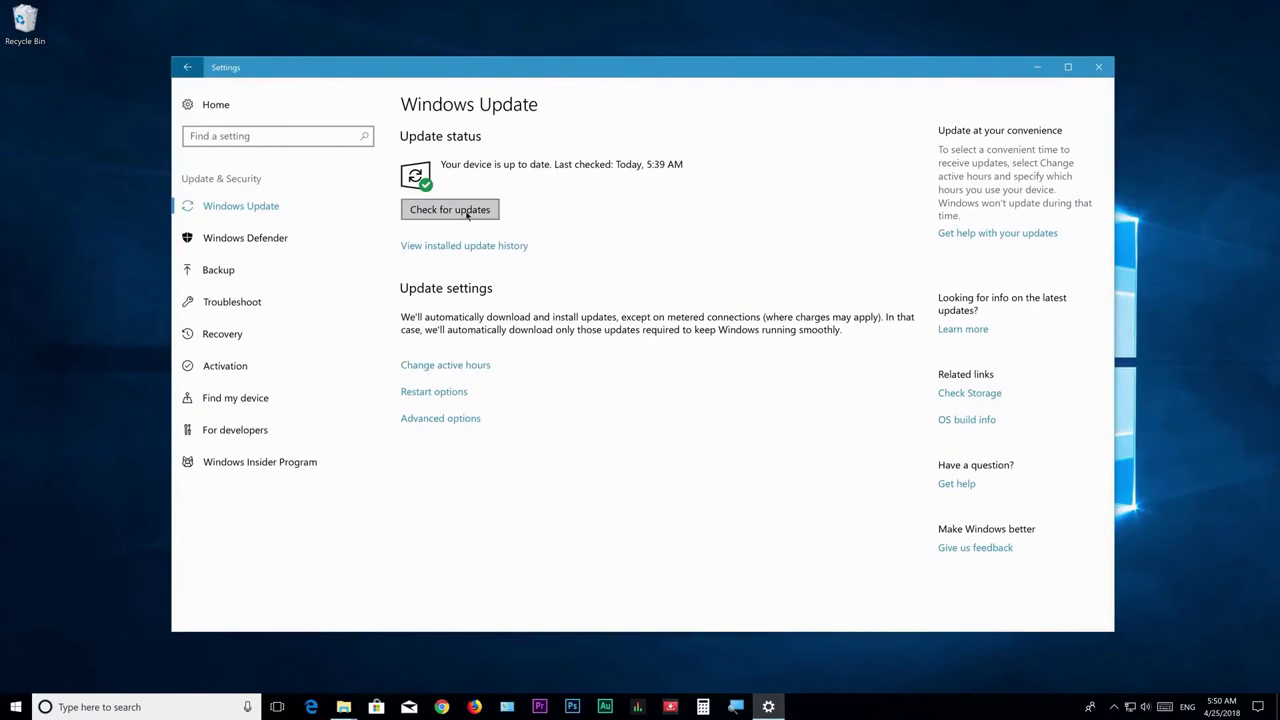
Check for new Windows updates.
{"action": "left_click", "coordinate": [462, 210]}
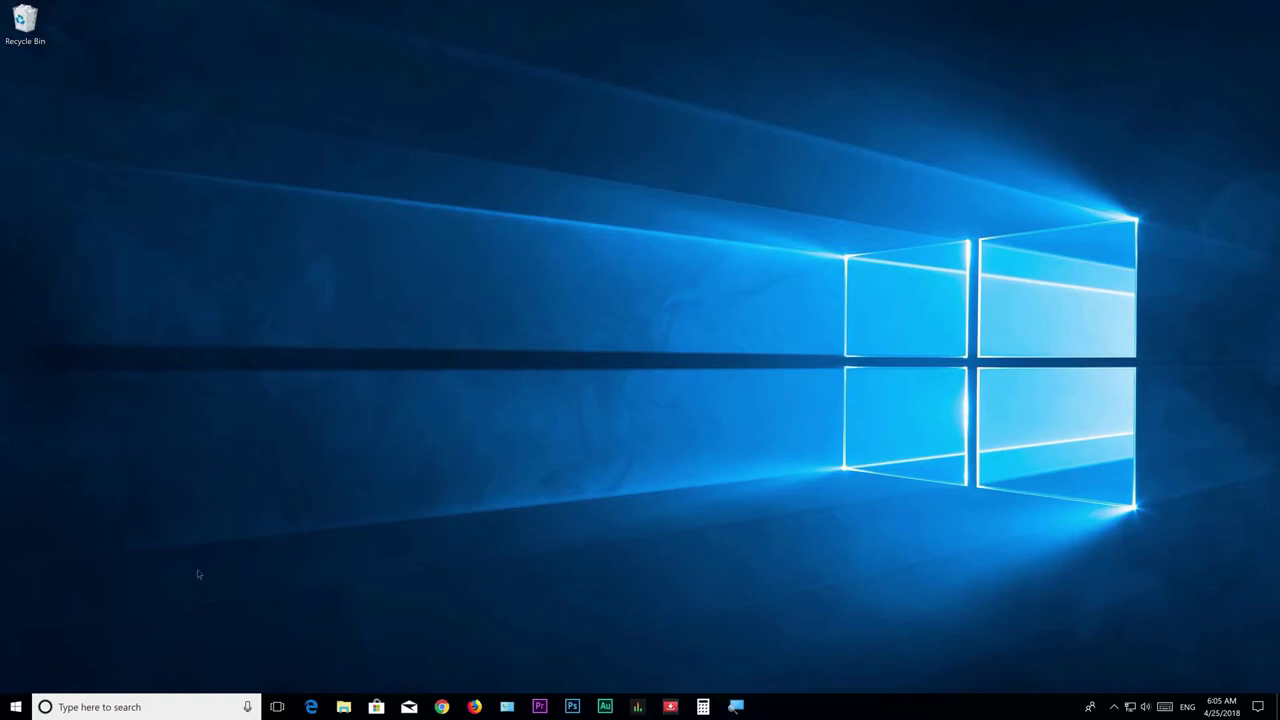
Switch the active power plan to High performance in the additional power settings and expand the additional plans.
{"action": "left_click", "coordinate": [16, 707]}
{"action": "left_click", "coordinate": [21, 646]}
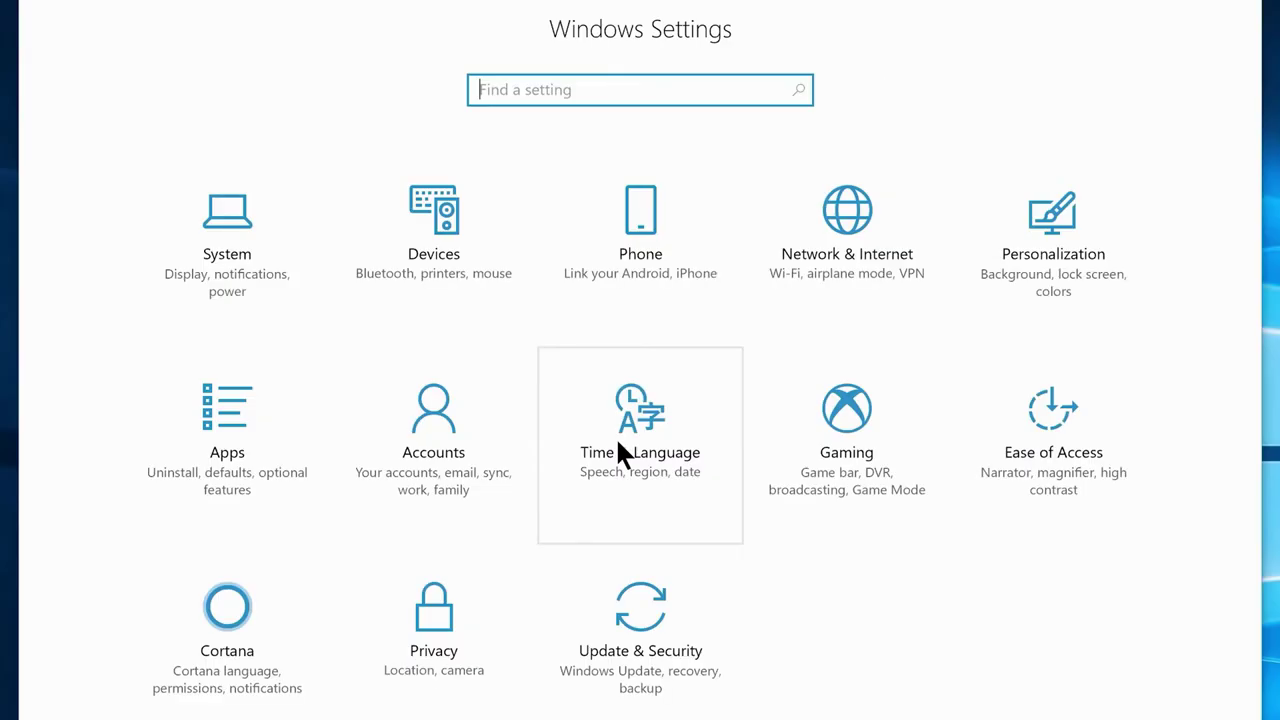
{"action": "left_click", "coordinate": [224, 263]}
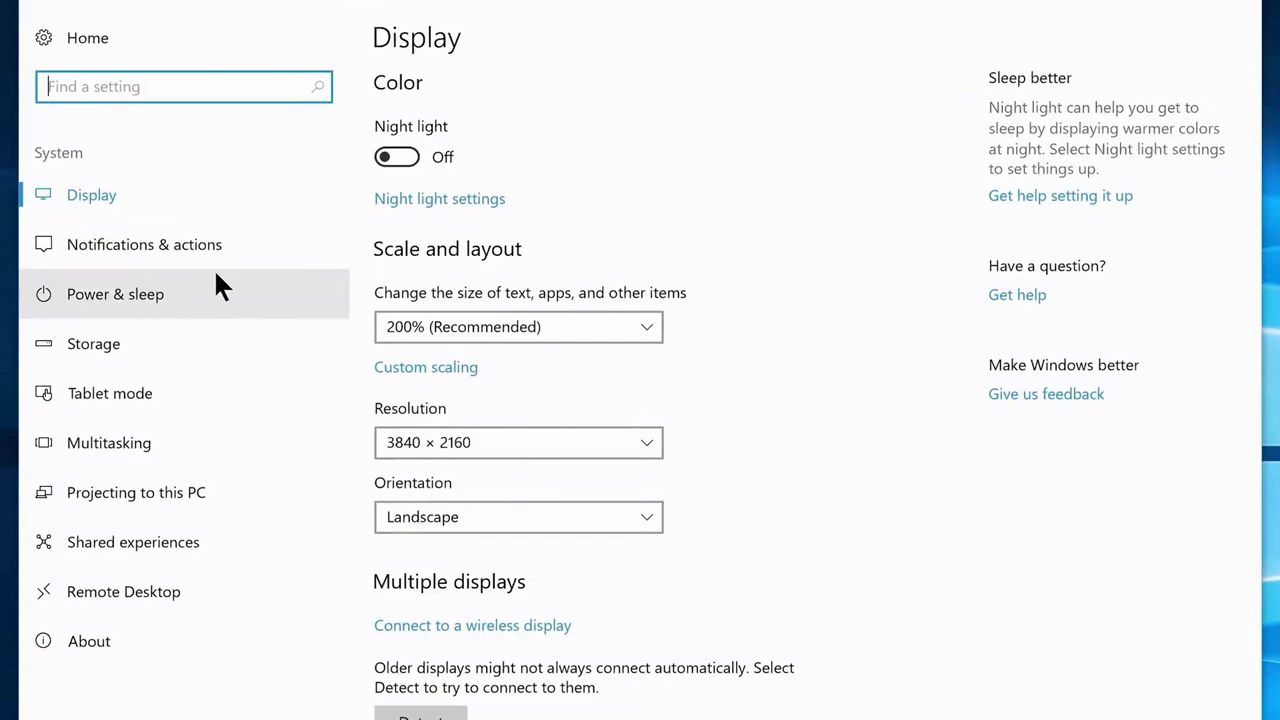
{"action": "left_click", "coordinate": [183, 294]}
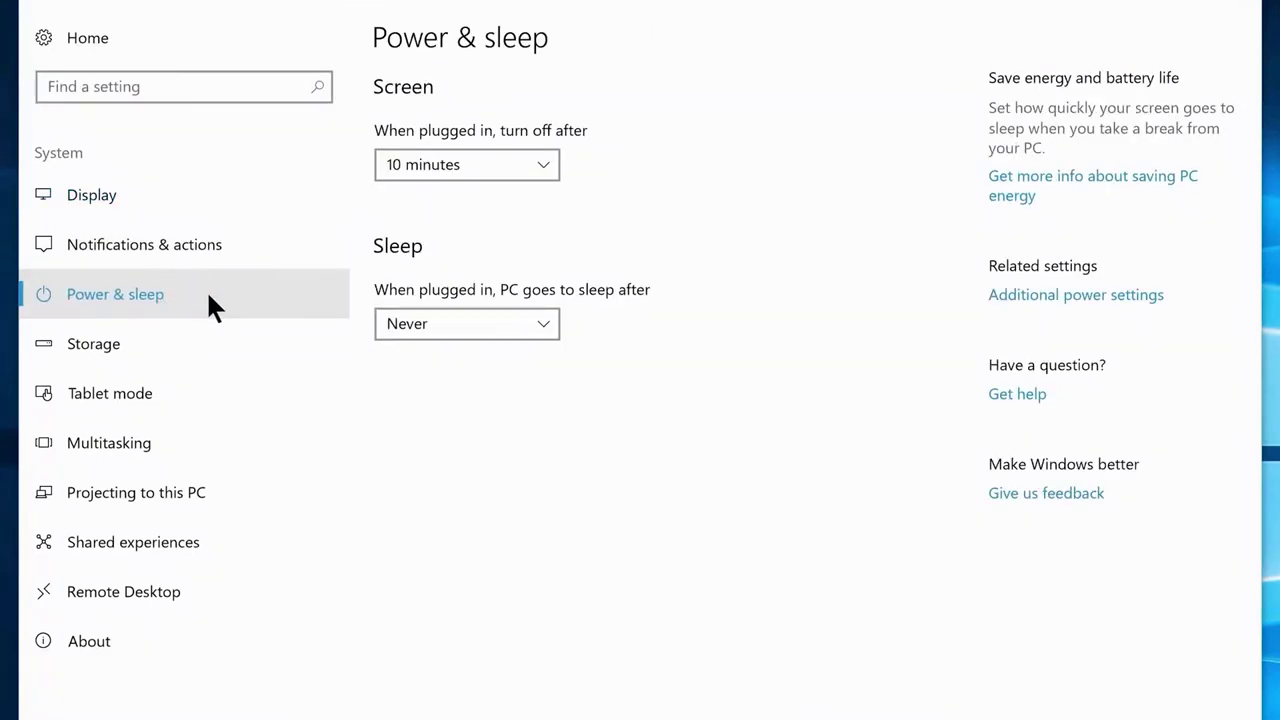
{"action": "left_click", "coordinate": [1063, 295]}
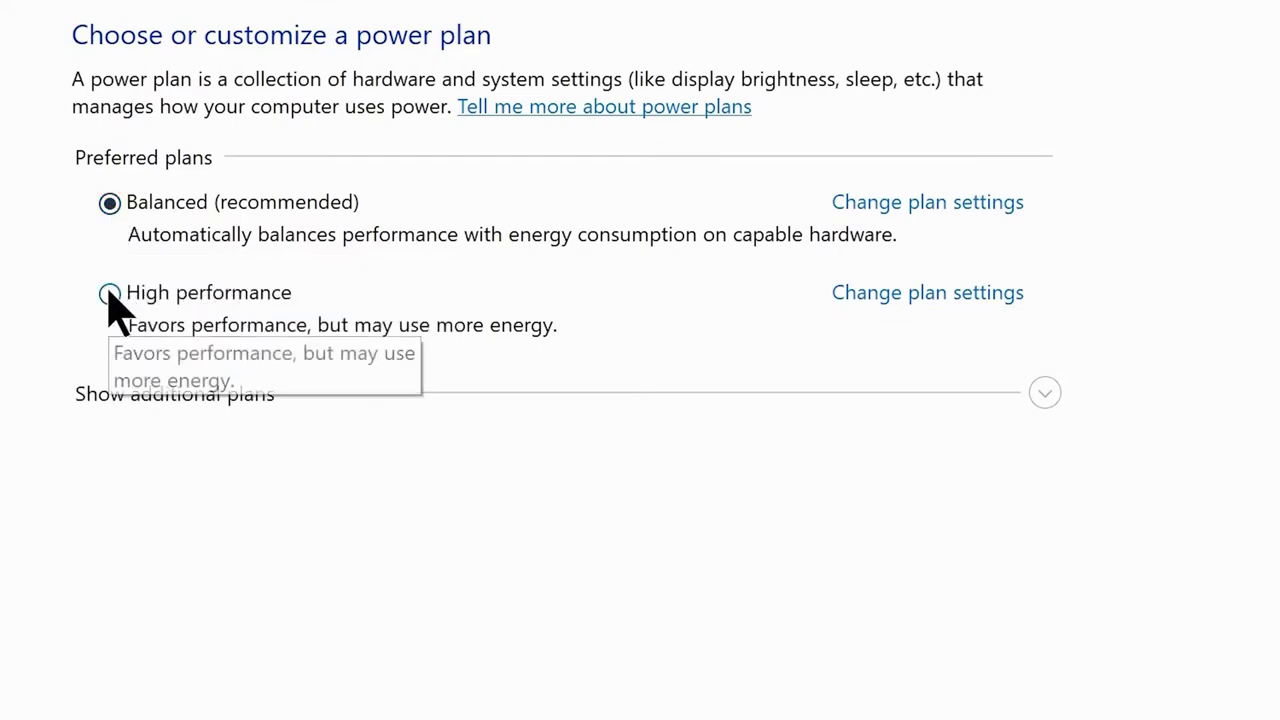
{"action": "left_click", "coordinate": [110, 294]}
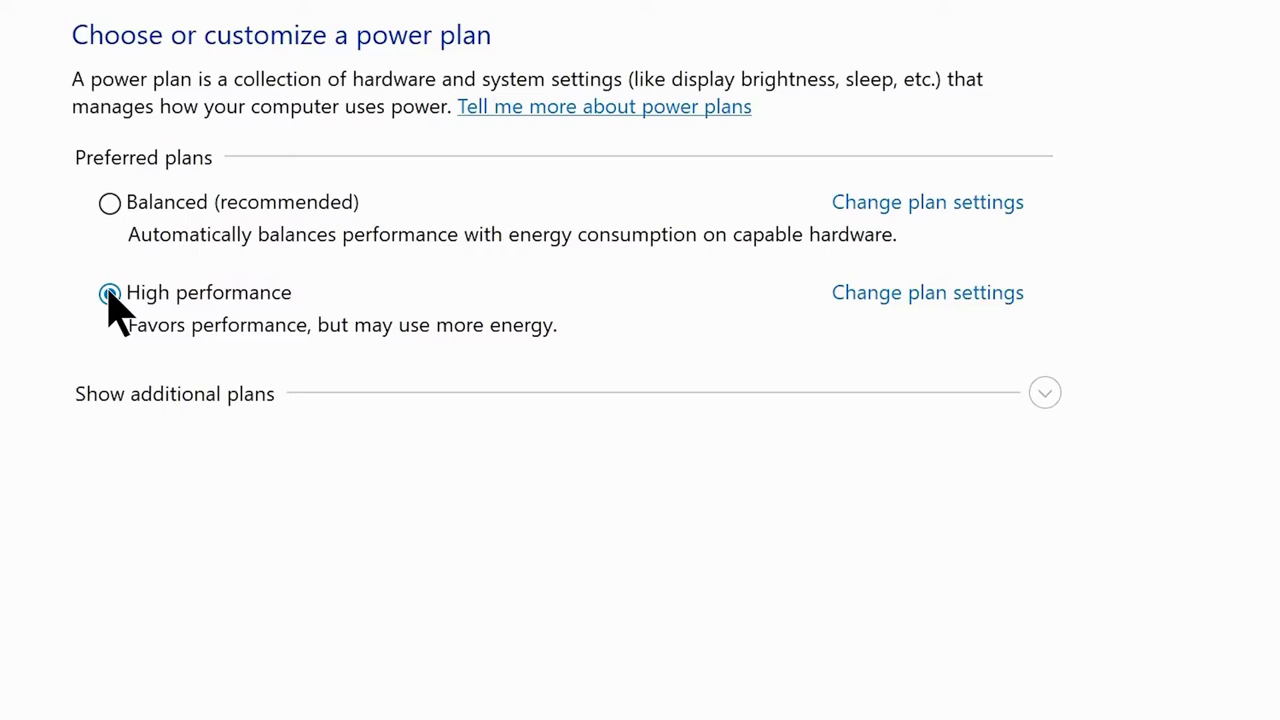
{"action": "left_click", "coordinate": [1048, 404]}
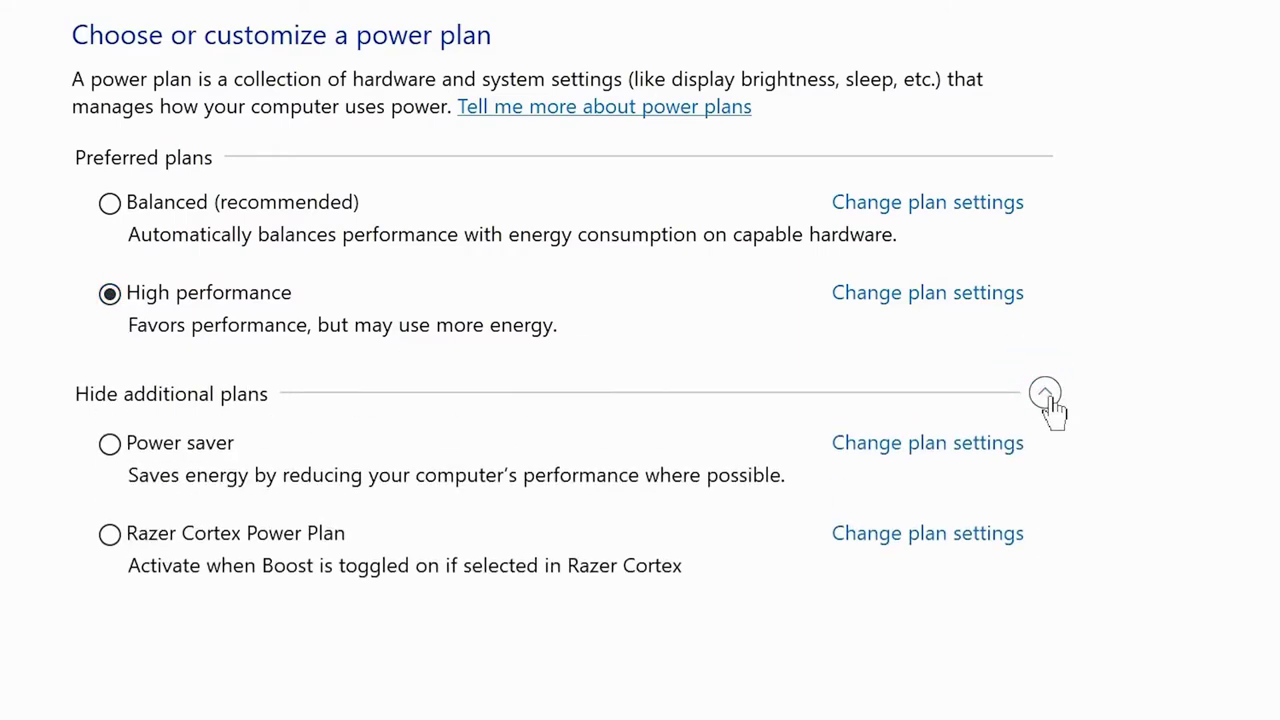
In the High performance plan's advanced power settings, set the hard disk turn-off time to 0 minutes.
{"action": "left_click", "coordinate": [933, 305]}
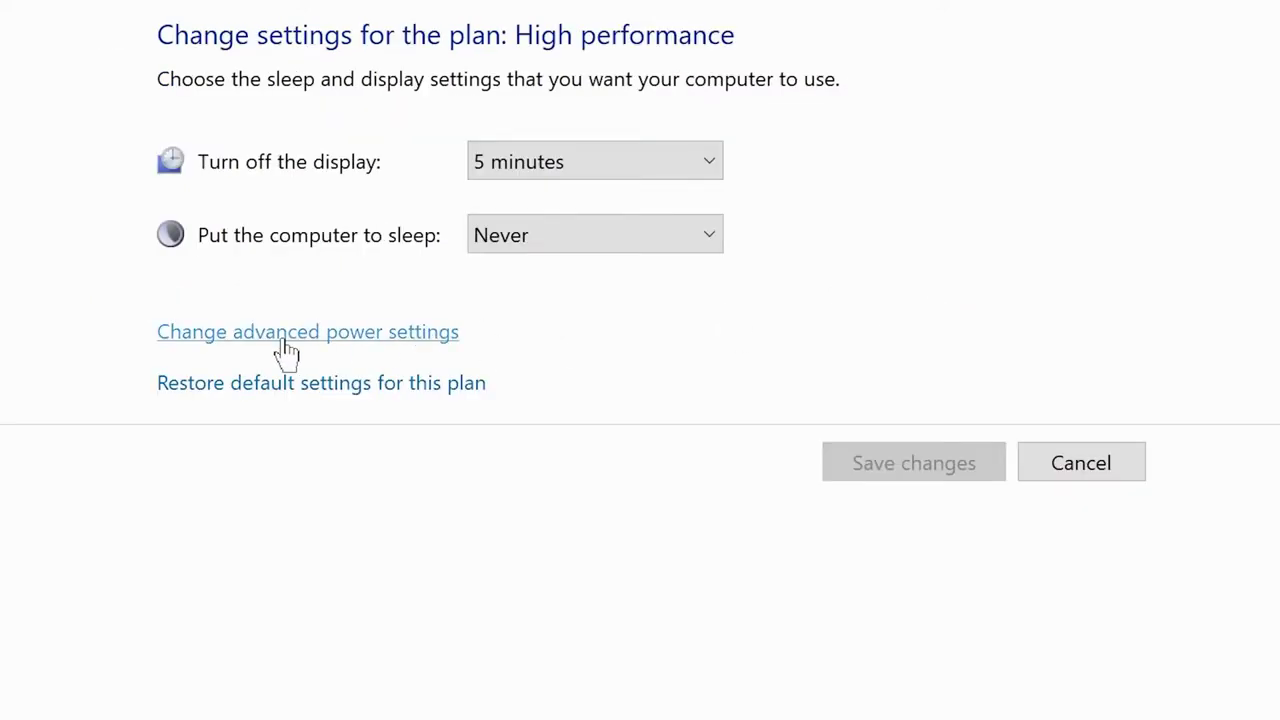
{"action": "left_click", "coordinate": [285, 348]}
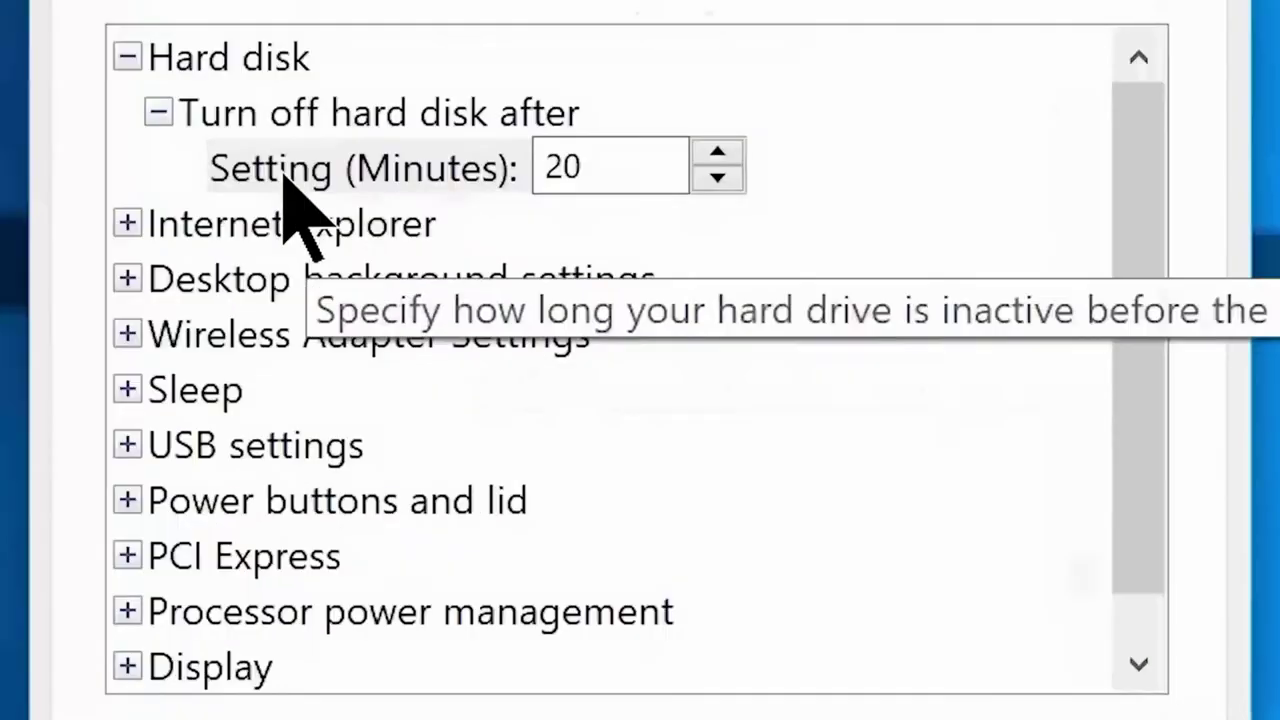
{"action": "left_click", "coordinate": [444, 276]}
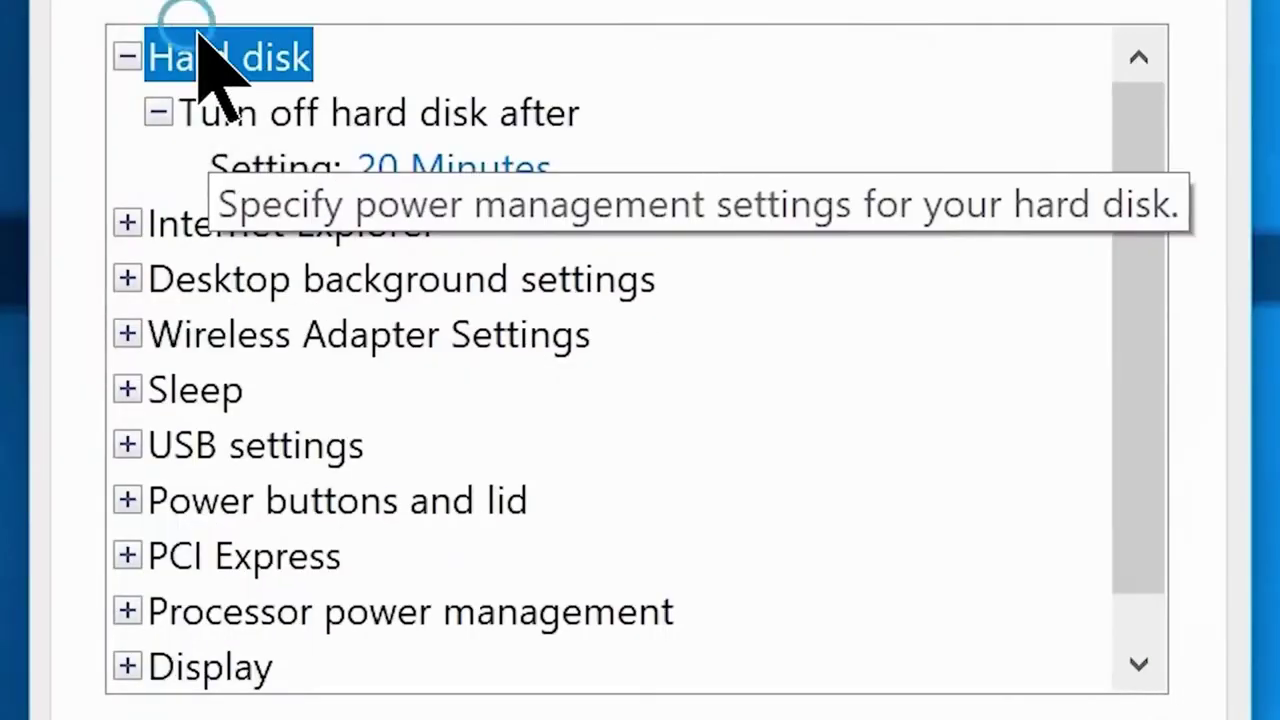
{"action": "left_click", "coordinate": [403, 170]}
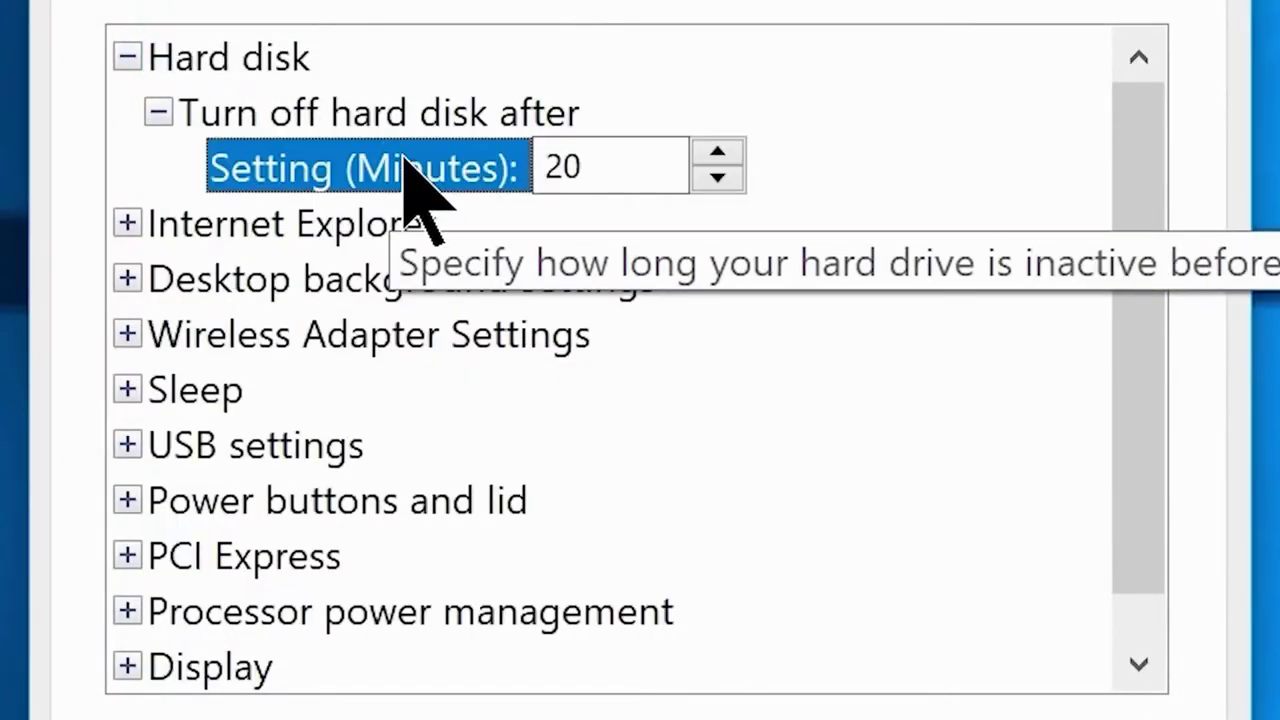
{"action": "double_click", "coordinate": [522, 177]}
{"action": "type", "text": "0"}
Set the minimum processor state to 0% under the plan's processor power management.
{"action": "left_click_drag", "start_coordinate": [1151, 346], "coordinate": [1151, 386]}
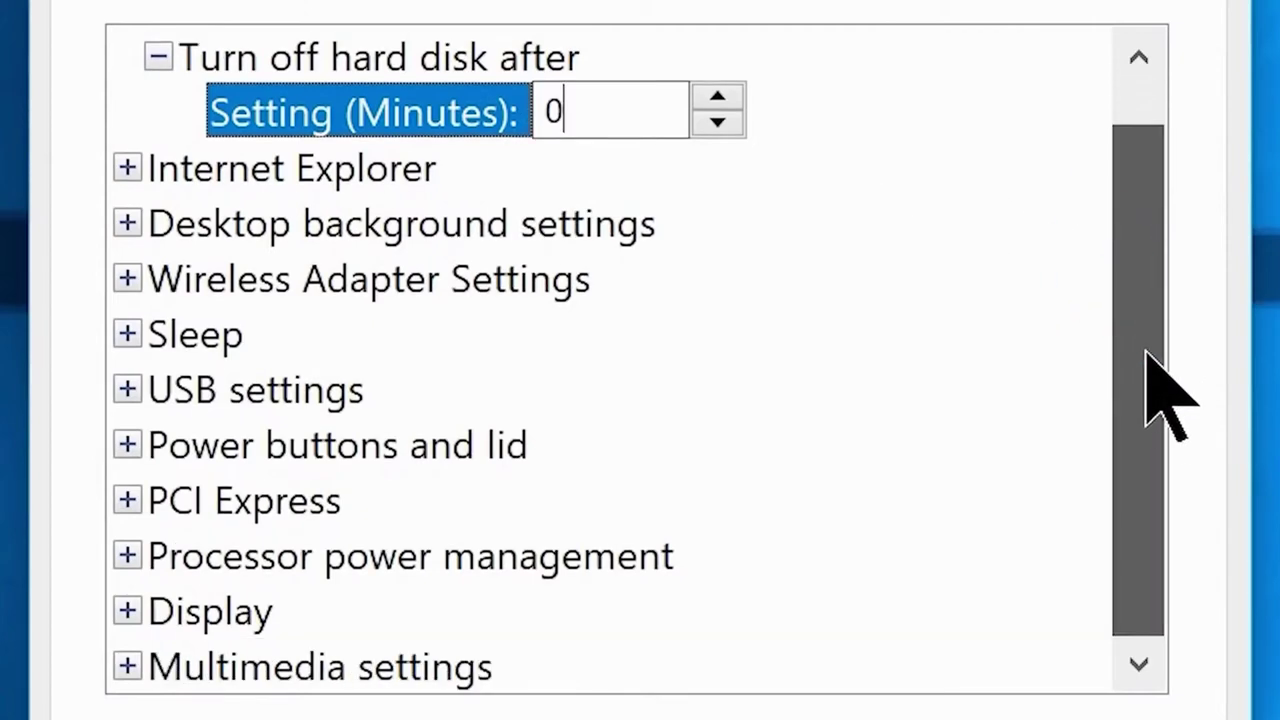
{"action": "left_click", "coordinate": [128, 556]}
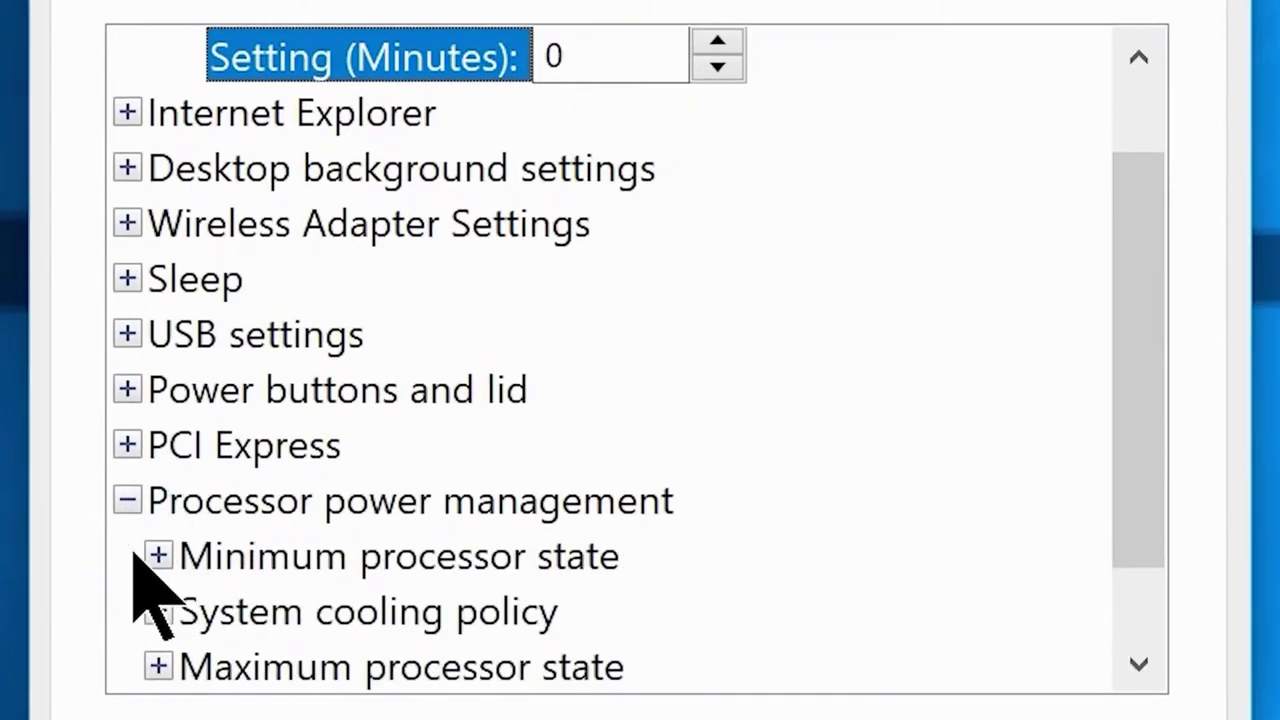
{"action": "double_click", "coordinate": [252, 557]}
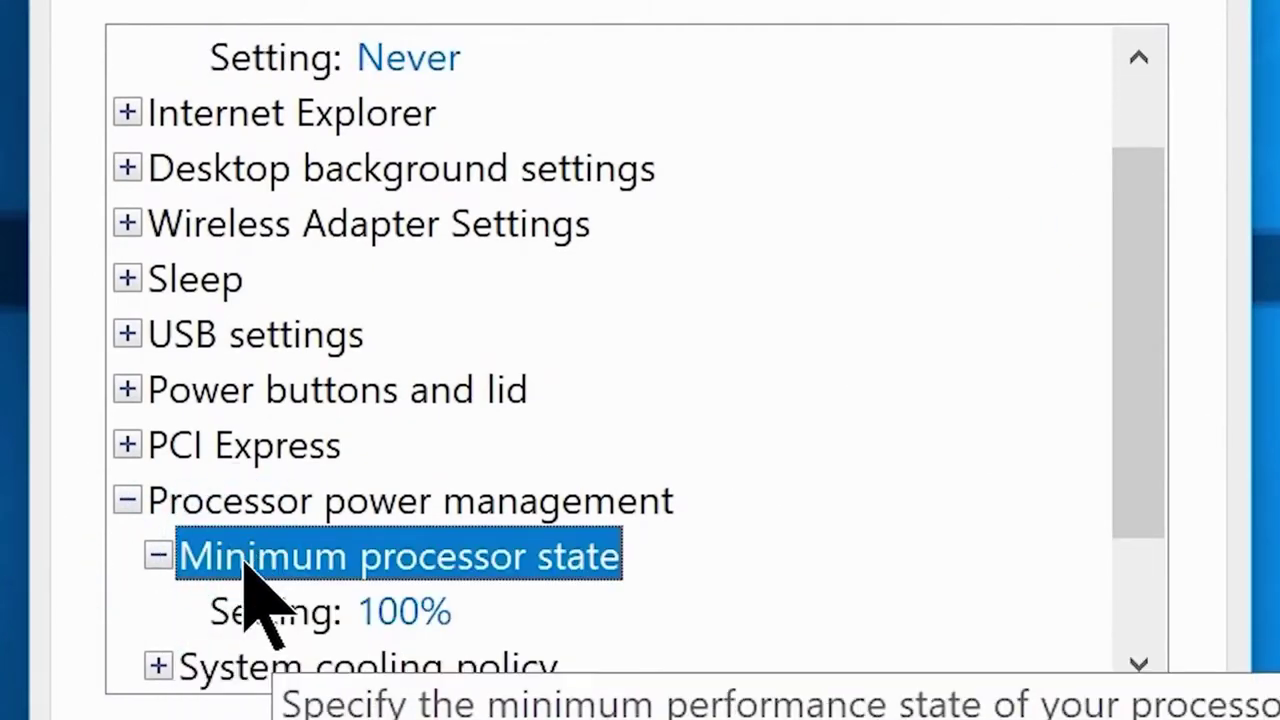
{"action": "left_click", "coordinate": [395, 611]}
{"action": "double_click", "coordinate": [505, 610]}
{"action": "type", "text": "0"}
Open the maximum processor state value, and apply and close the plan's power settings.
{"action": "left_click_drag", "start_coordinate": [1143, 489], "coordinate": [1143, 586]}
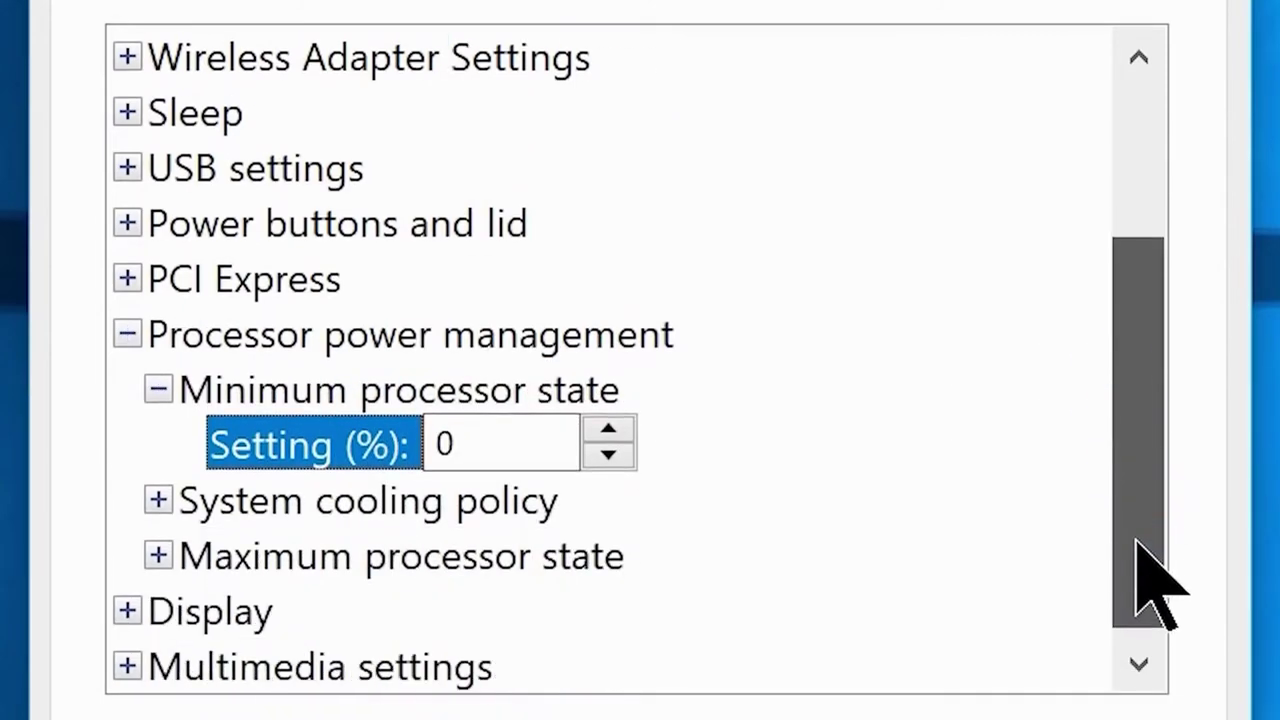
{"action": "double_click", "coordinate": [345, 556]}
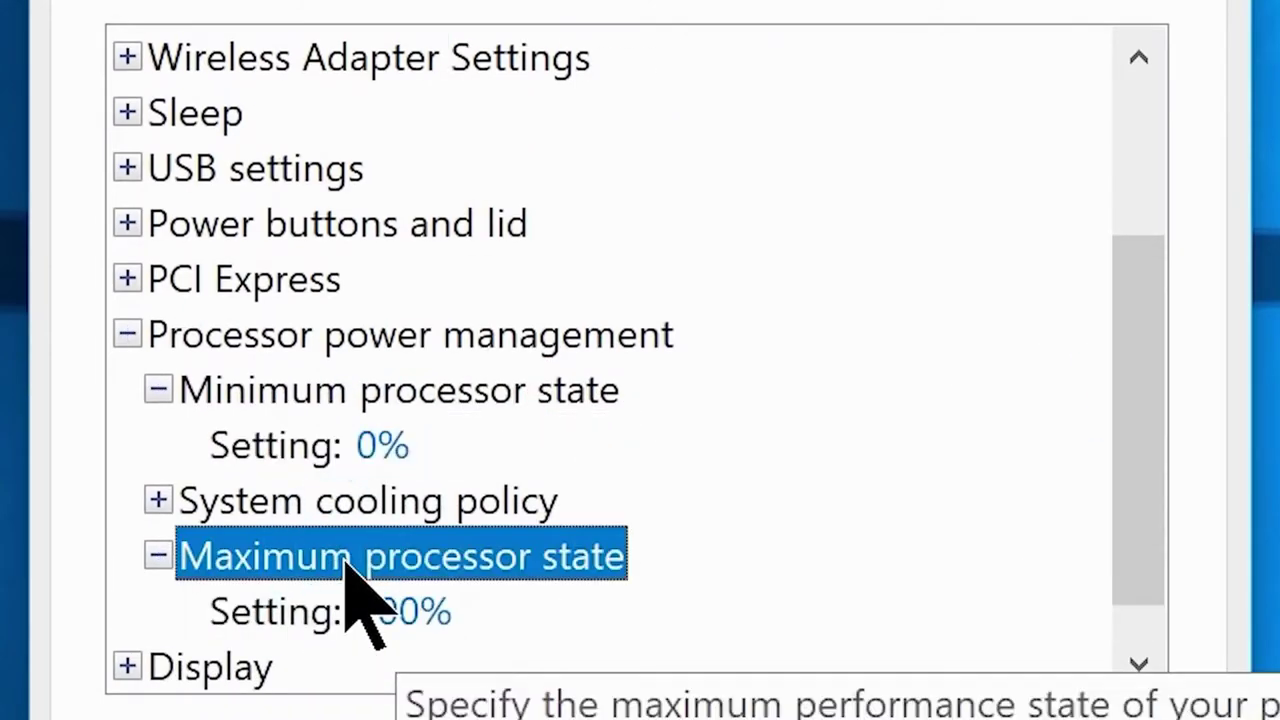
{"action": "left_click", "coordinate": [398, 612]}
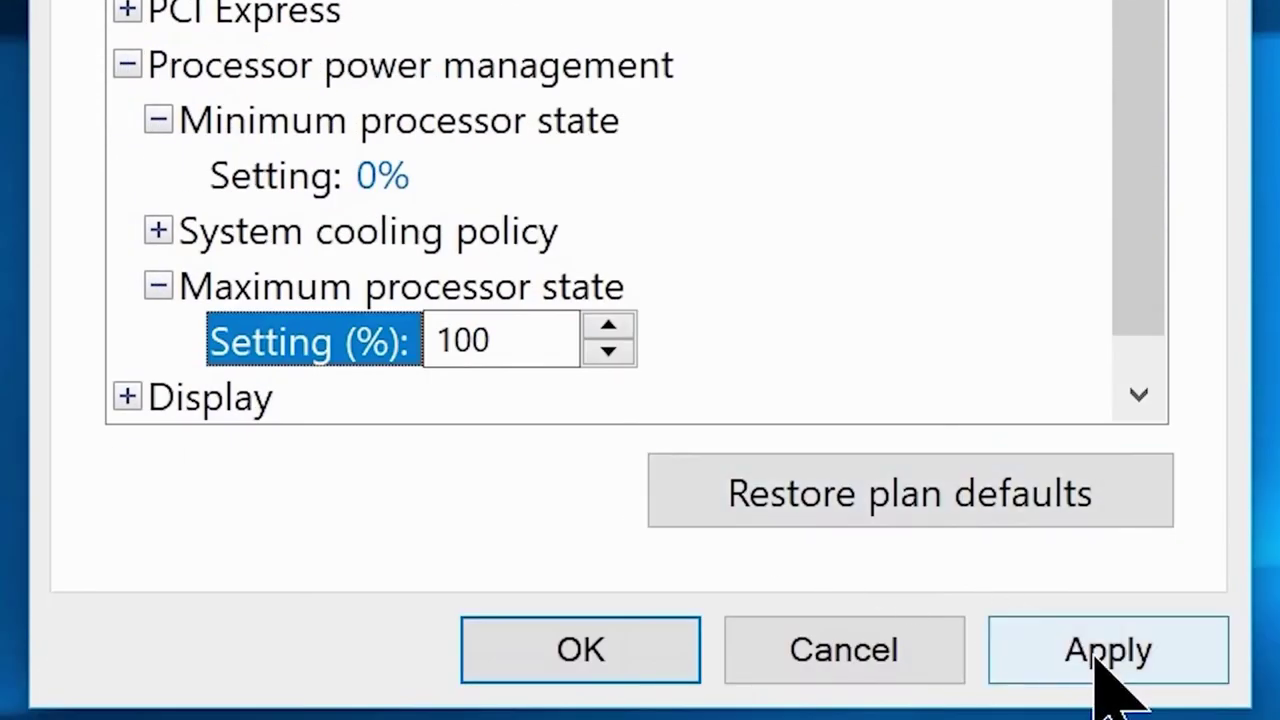
{"action": "left_click", "coordinate": [1100, 664]}
{"action": "left_click", "coordinate": [584, 660]}
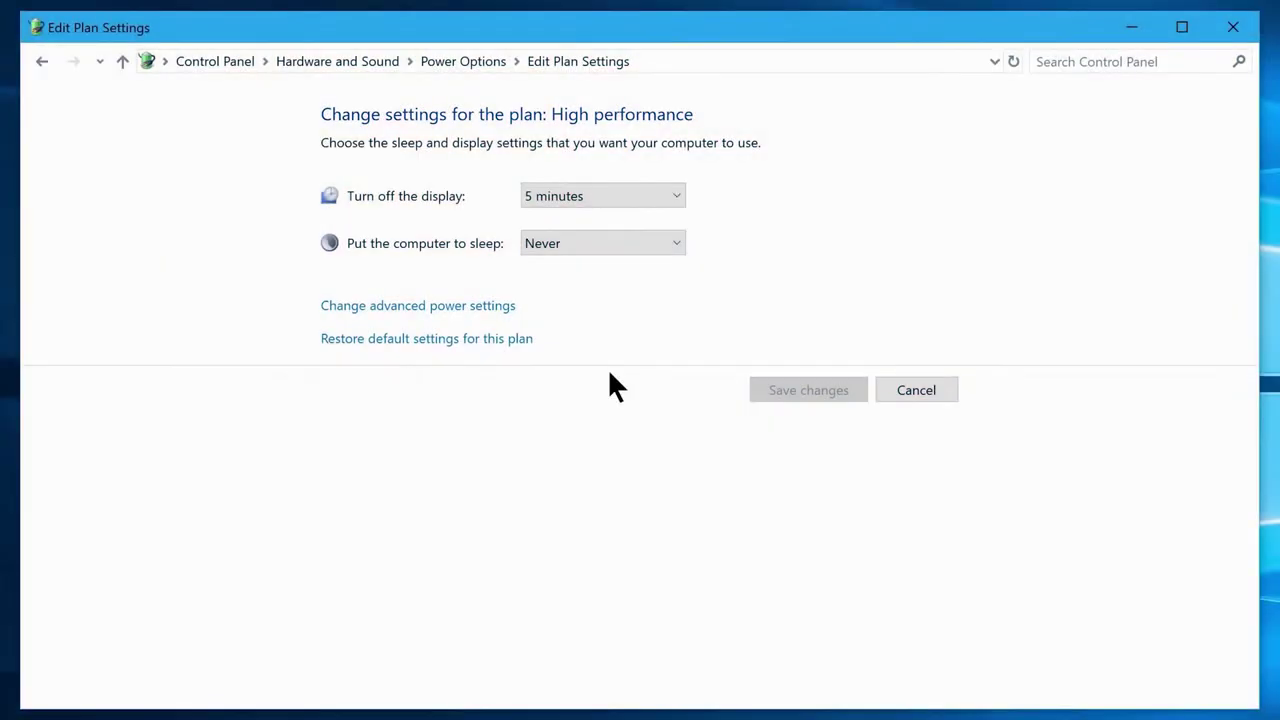
{"action": "left_click", "coordinate": [1233, 27]}
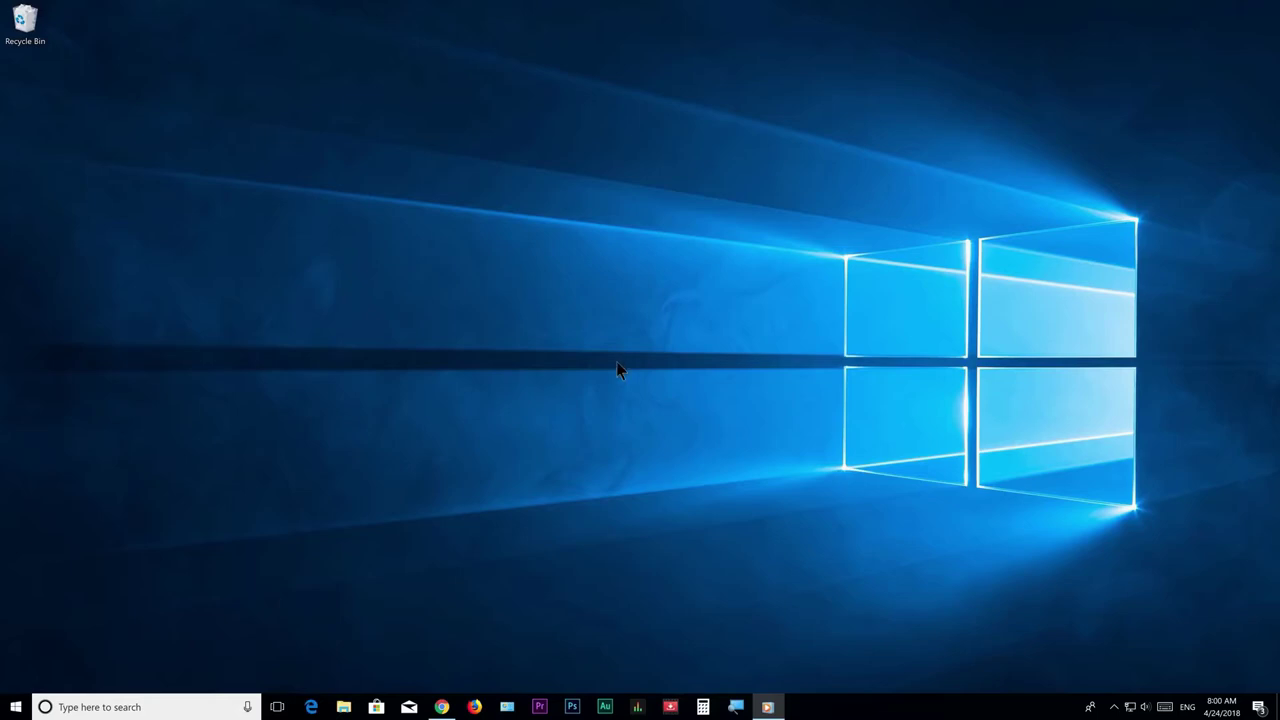
In the general privacy settings, turn off advertising ID, language list access for websites, app launch tracking and suggested content in Settings.
{"action": "left_click", "coordinate": [15, 707]}
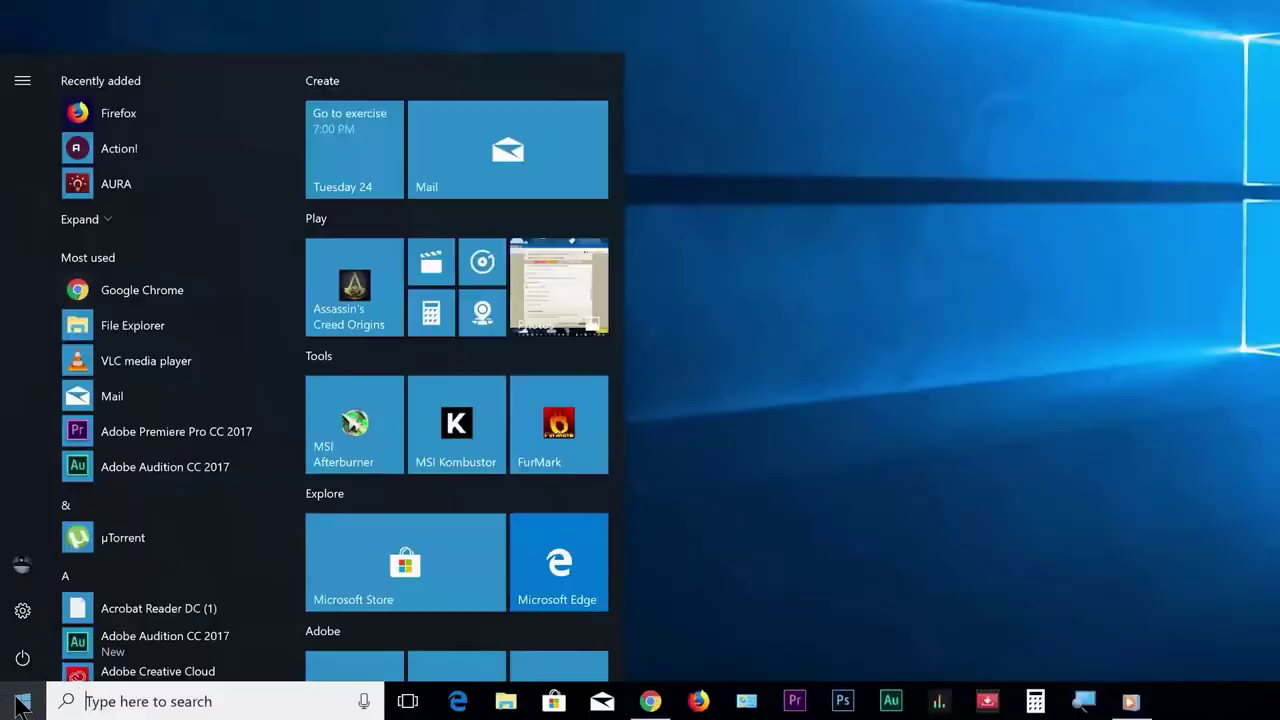
{"action": "left_click", "coordinate": [14, 652]}
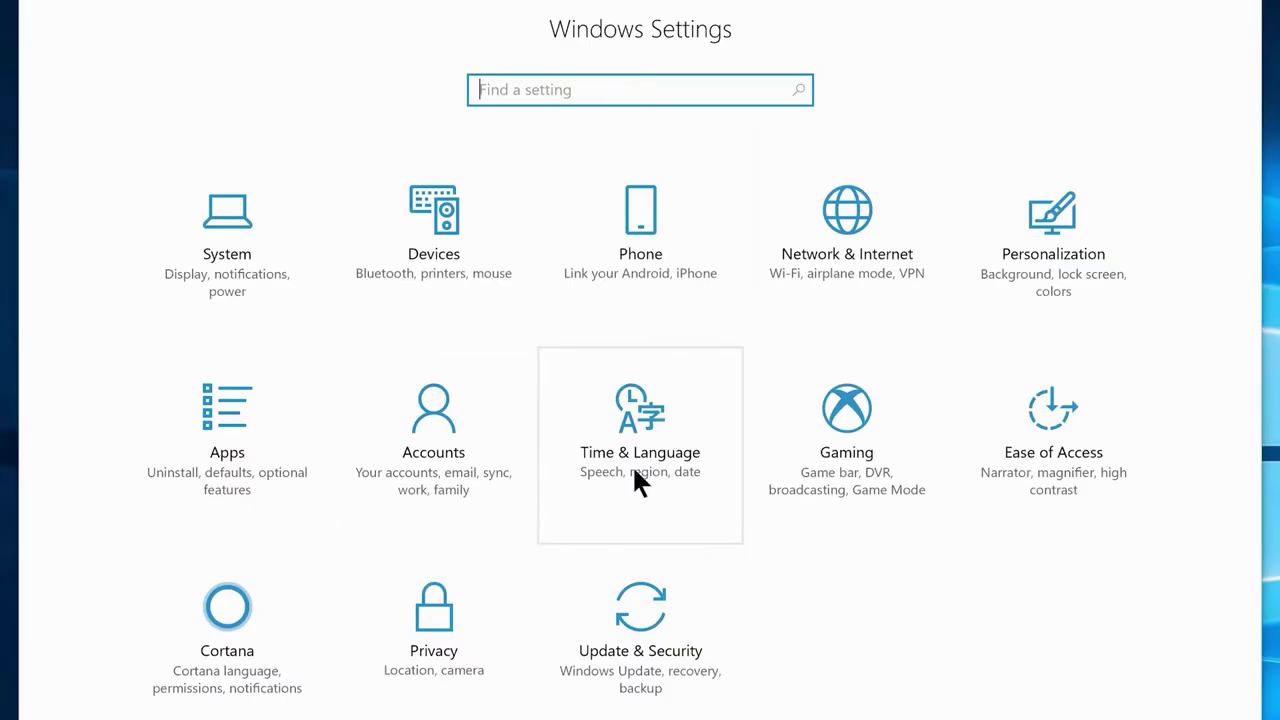
{"action": "left_click", "coordinate": [437, 691]}
{"action": "left_click", "coordinate": [398, 183]}
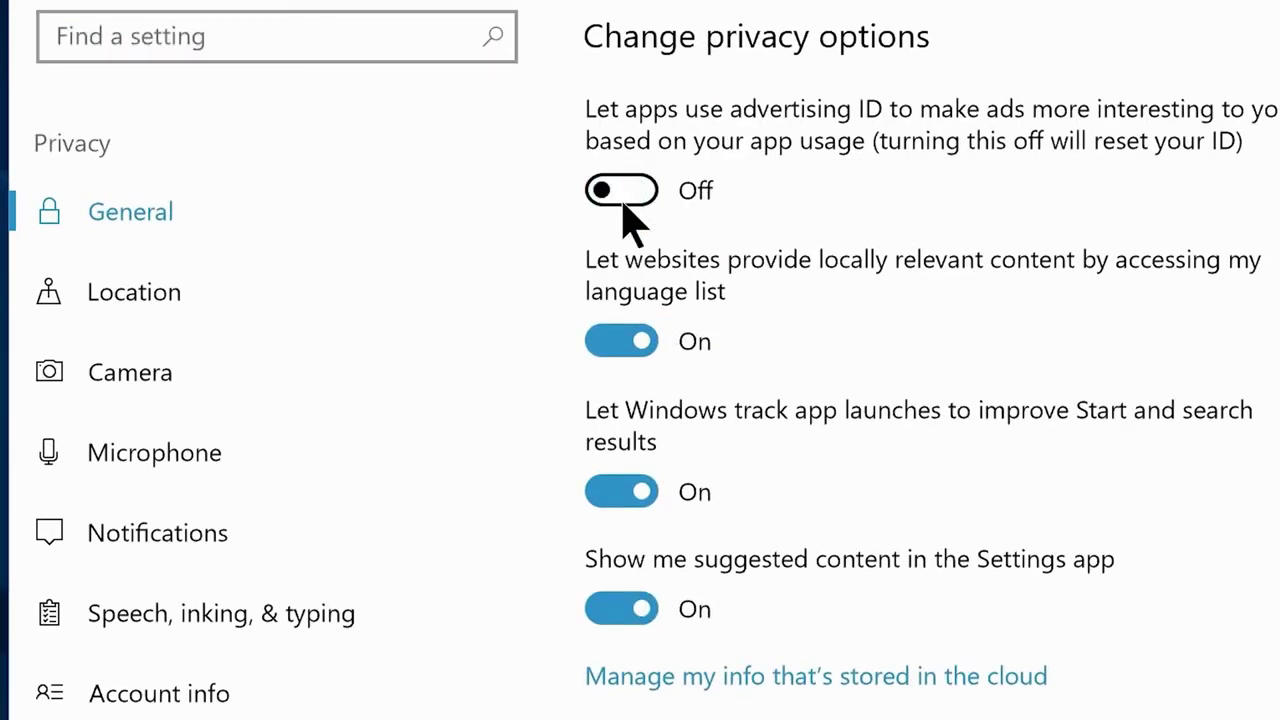
{"action": "left_click", "coordinate": [610, 345]}
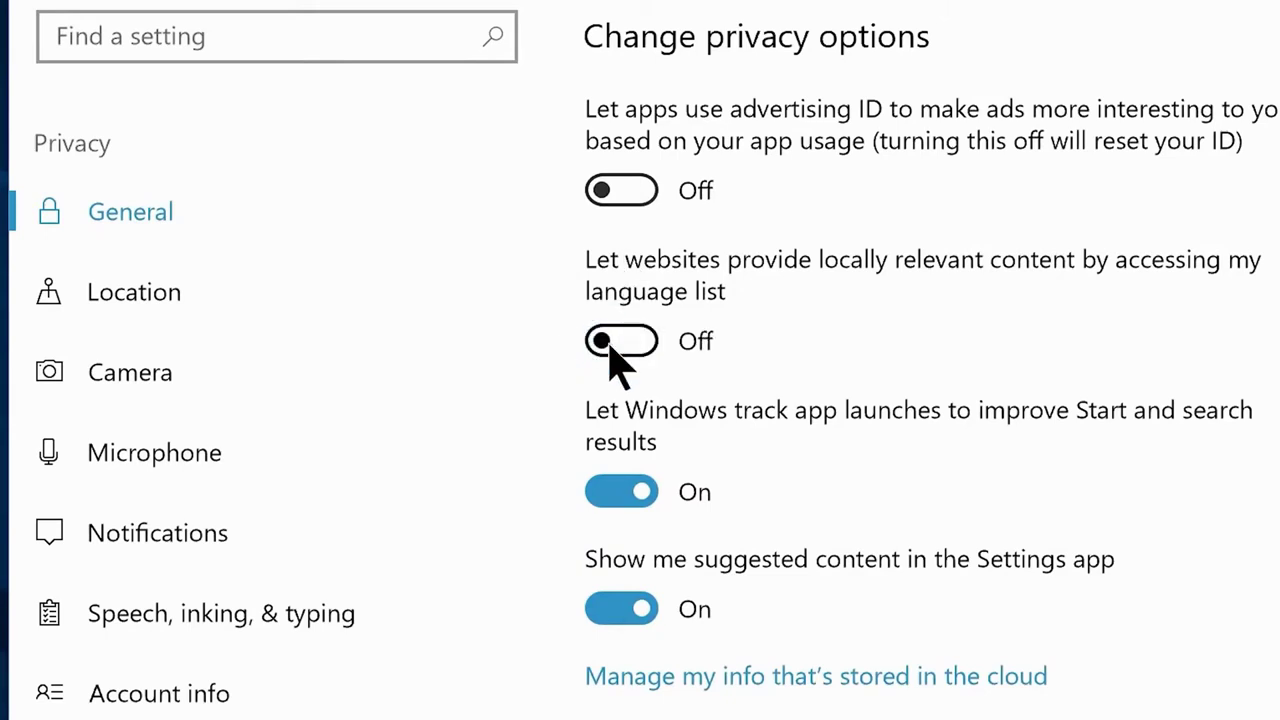
{"action": "left_click", "coordinate": [612, 500]}
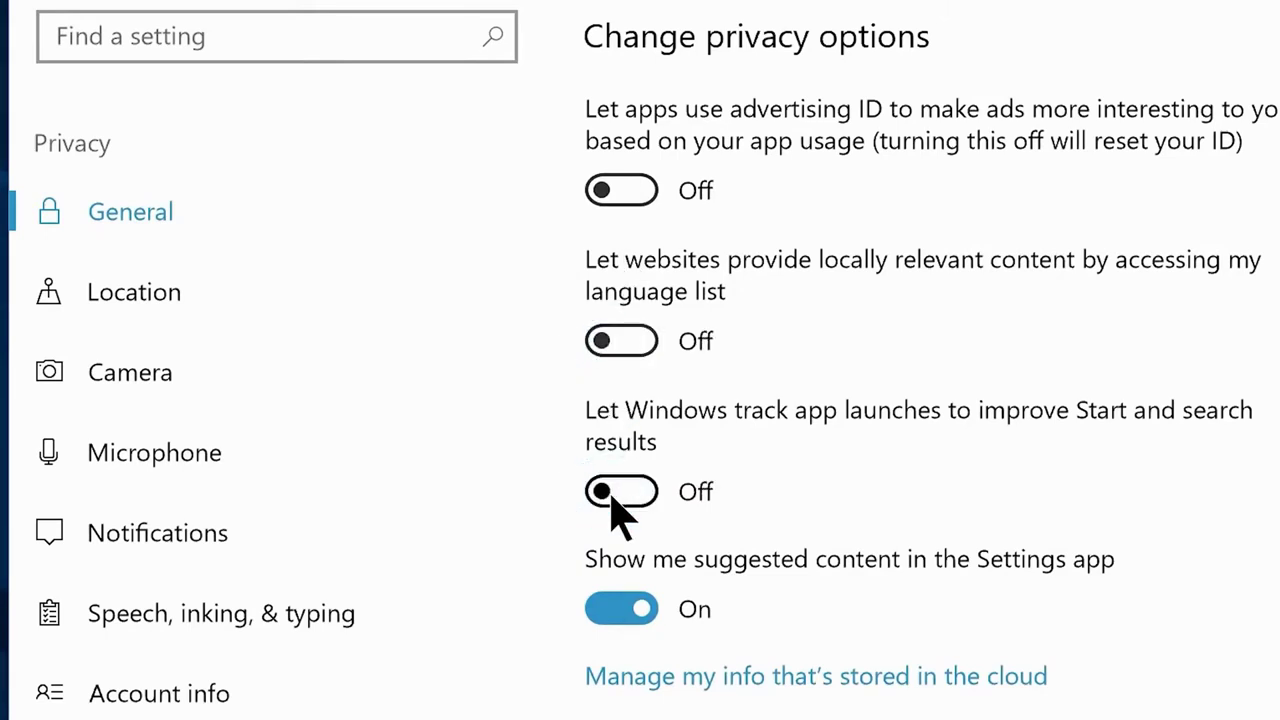
{"action": "left_click", "coordinate": [612, 612]}
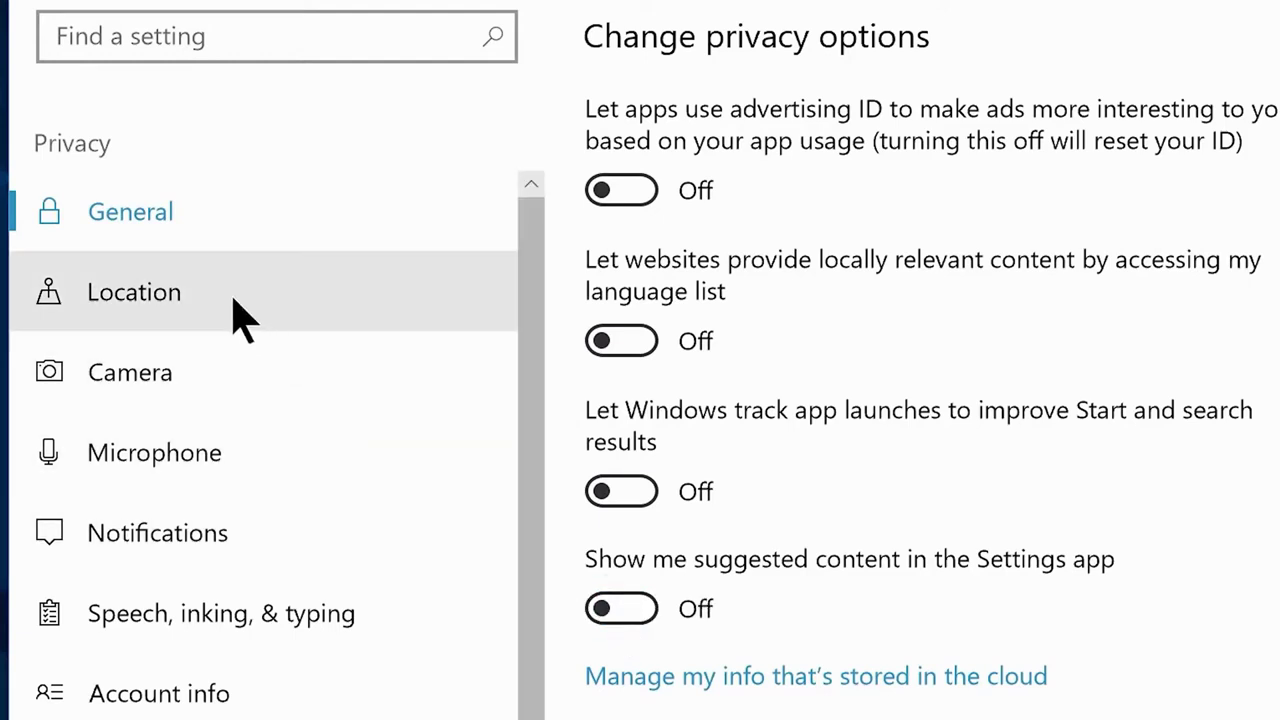
Turn off the location service and location for this device in the privacy settings.
{"action": "left_click", "coordinate": [237, 308]}
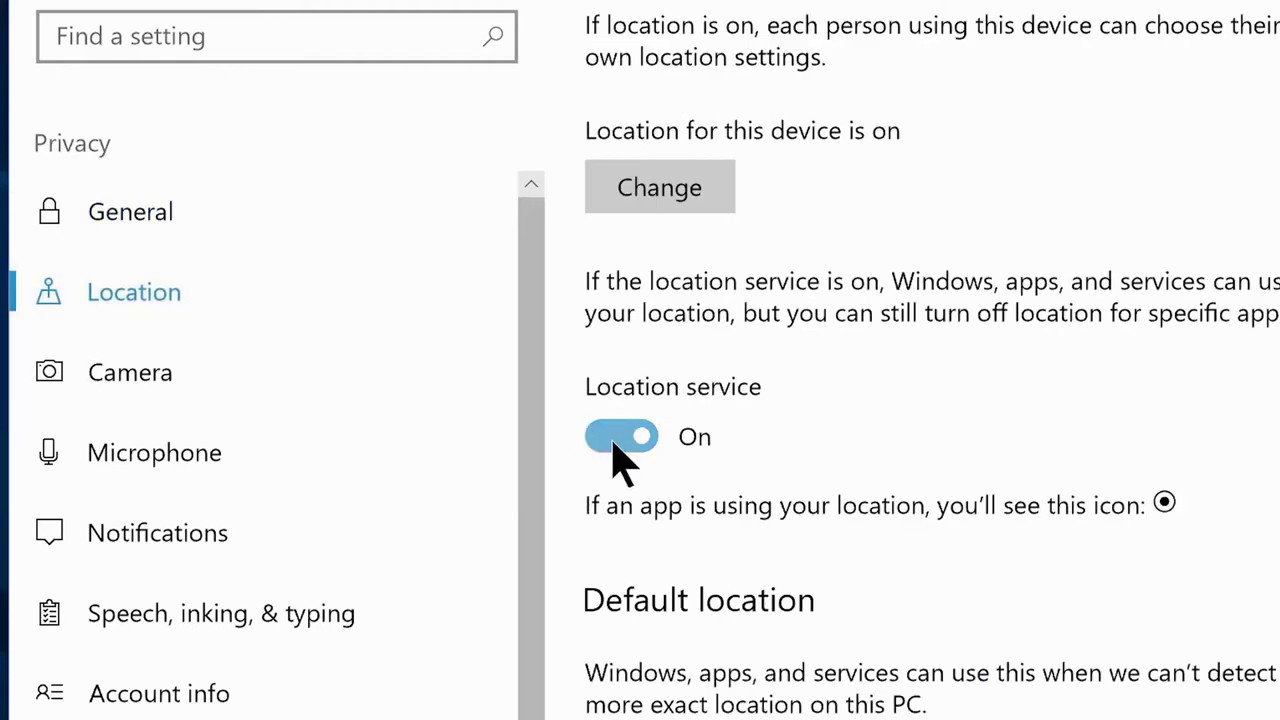
{"action": "left_click", "coordinate": [615, 440]}
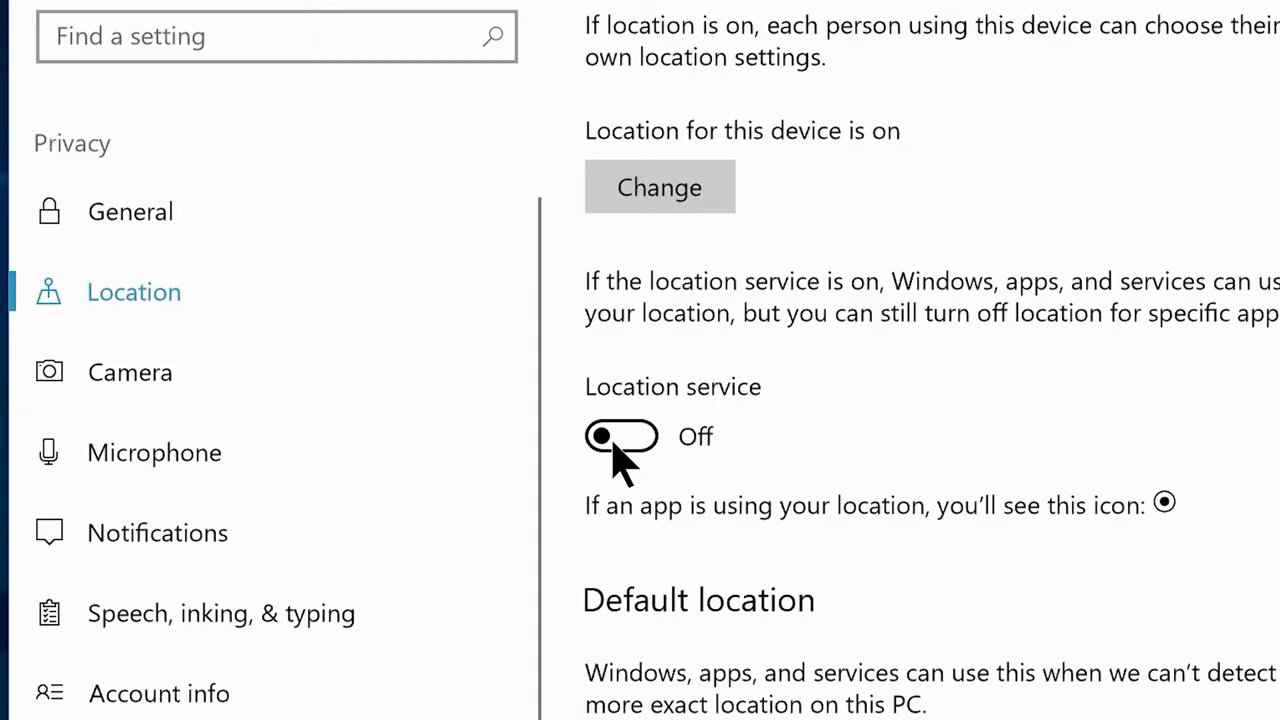
{"action": "left_click", "coordinate": [648, 190]}
{"action": "left_click", "coordinate": [505, 52]}
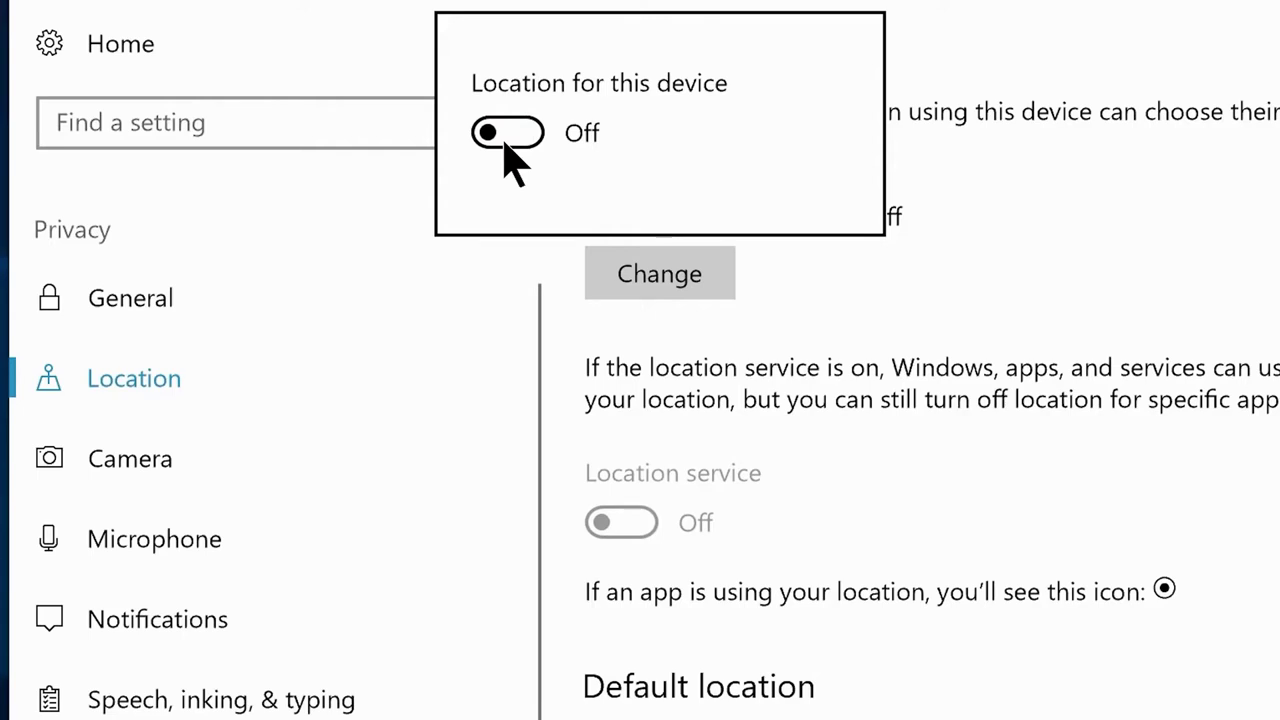
Turn off camera access for Cortana, Feedback Hub, Microsoft Edge, Microsoft Store, Mixed Reality Viewer, OneNote and Photos.
{"action": "left_click", "coordinate": [142, 450]}
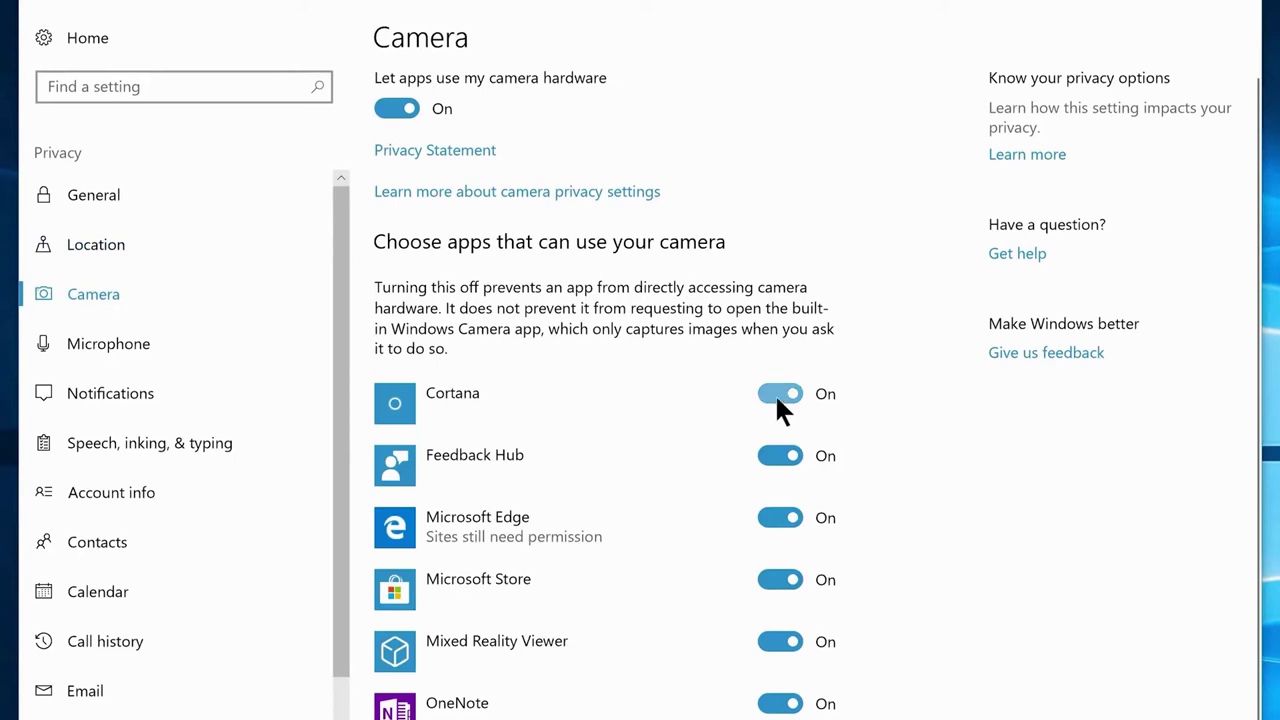
{"action": "left_click", "coordinate": [778, 394]}
{"action": "left_click", "coordinate": [778, 456]}
{"action": "left_click", "coordinate": [778, 518]}
{"action": "left_click", "coordinate": [778, 580]}
{"action": "left_click", "coordinate": [779, 642]}
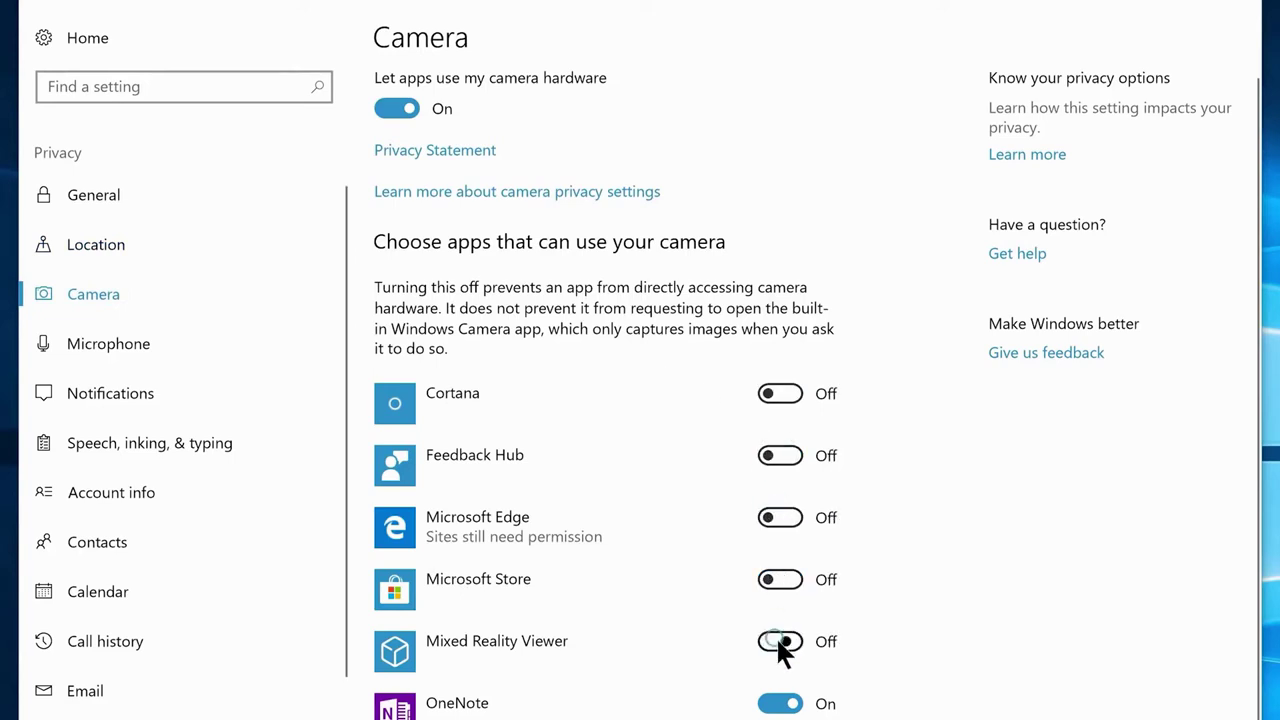
{"action": "left_click", "coordinate": [780, 703]}
{"action": "scroll", "coordinate": [779, 623], "scroll_direction": "down", "scroll_amount": 3}
{"action": "left_click", "coordinate": [779, 624]}
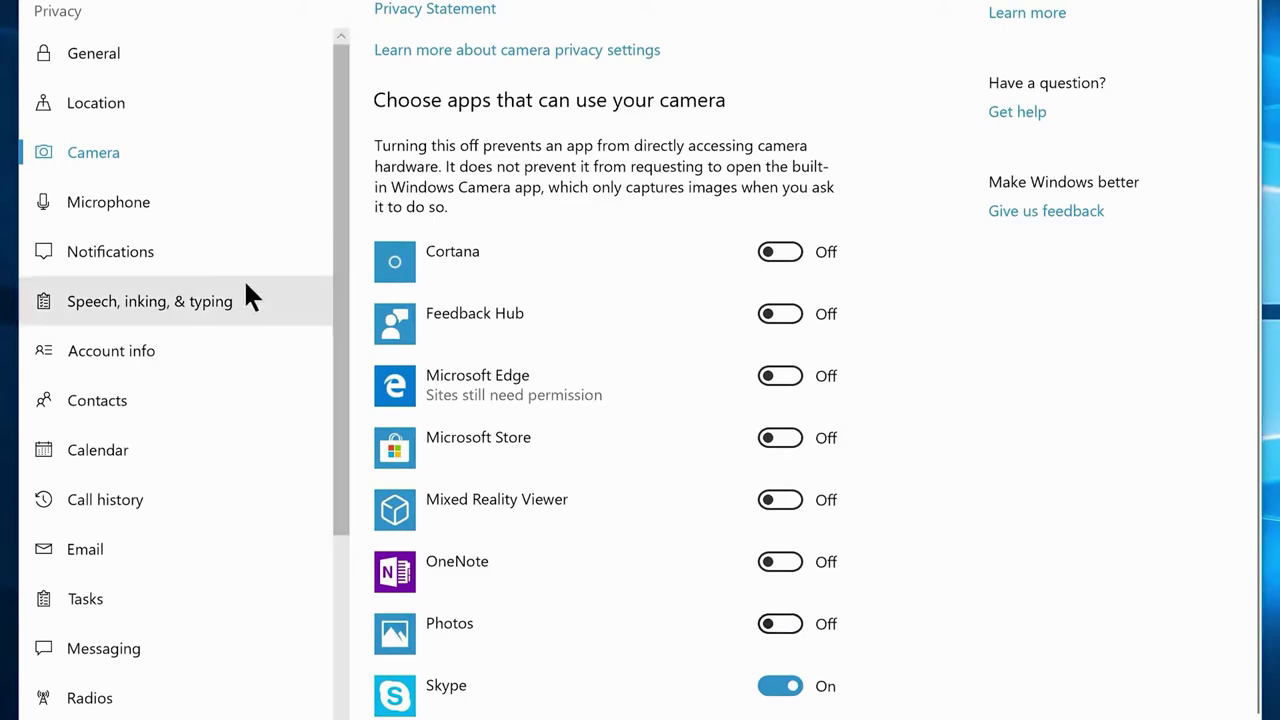
Turn off microphone access for Feedback Hub, Messaging, Microsoft account, Microsoft Edge, Microsoft Store, Mixed Reality Viewer, OneNote and Photos.
{"action": "left_click", "coordinate": [116, 200]}
{"action": "left_click", "coordinate": [779, 169]}
{"action": "left_click", "coordinate": [779, 231]}
{"action": "left_click", "coordinate": [779, 293]}
{"action": "left_click", "coordinate": [779, 355]}
{"action": "left_click", "coordinate": [779, 417]}
{"action": "left_click", "coordinate": [779, 479]}
{"action": "left_click", "coordinate": [779, 541]}
{"action": "left_click", "coordinate": [779, 603]}
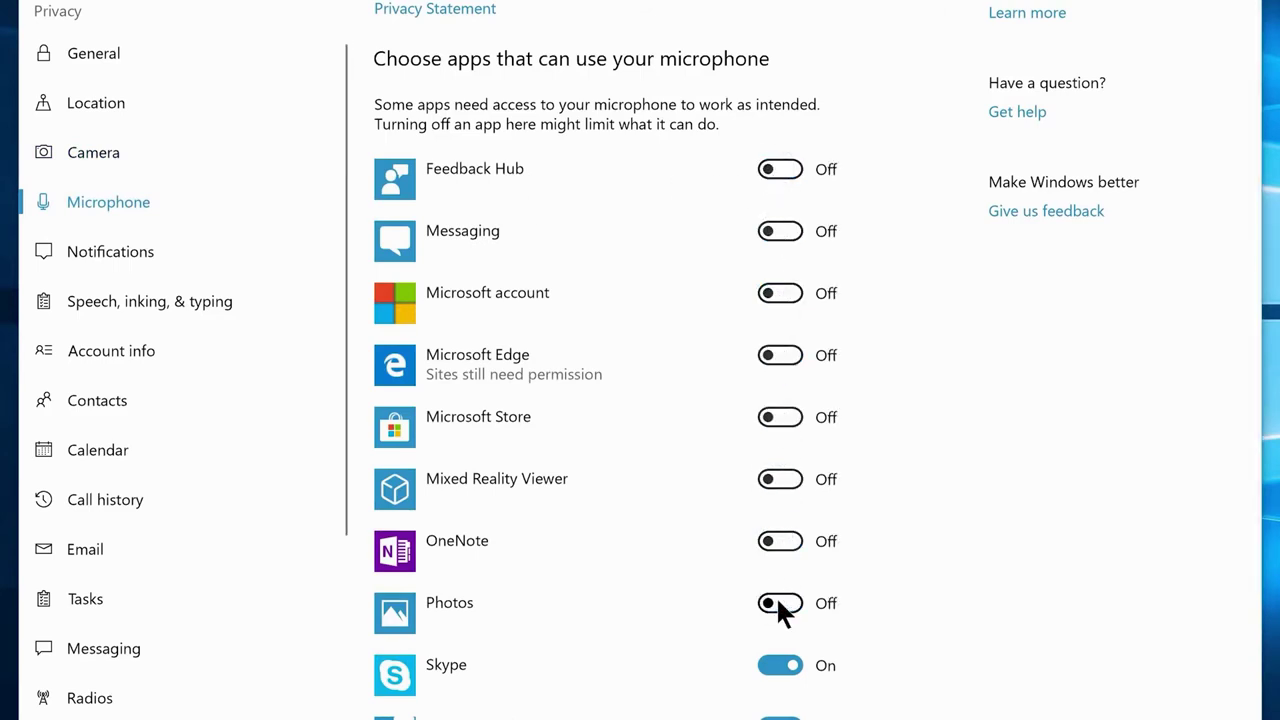
Turn off contacts access for Maps, Photos, Skype, Voice Recorder and Xbox.
{"action": "left_click", "coordinate": [145, 408]}
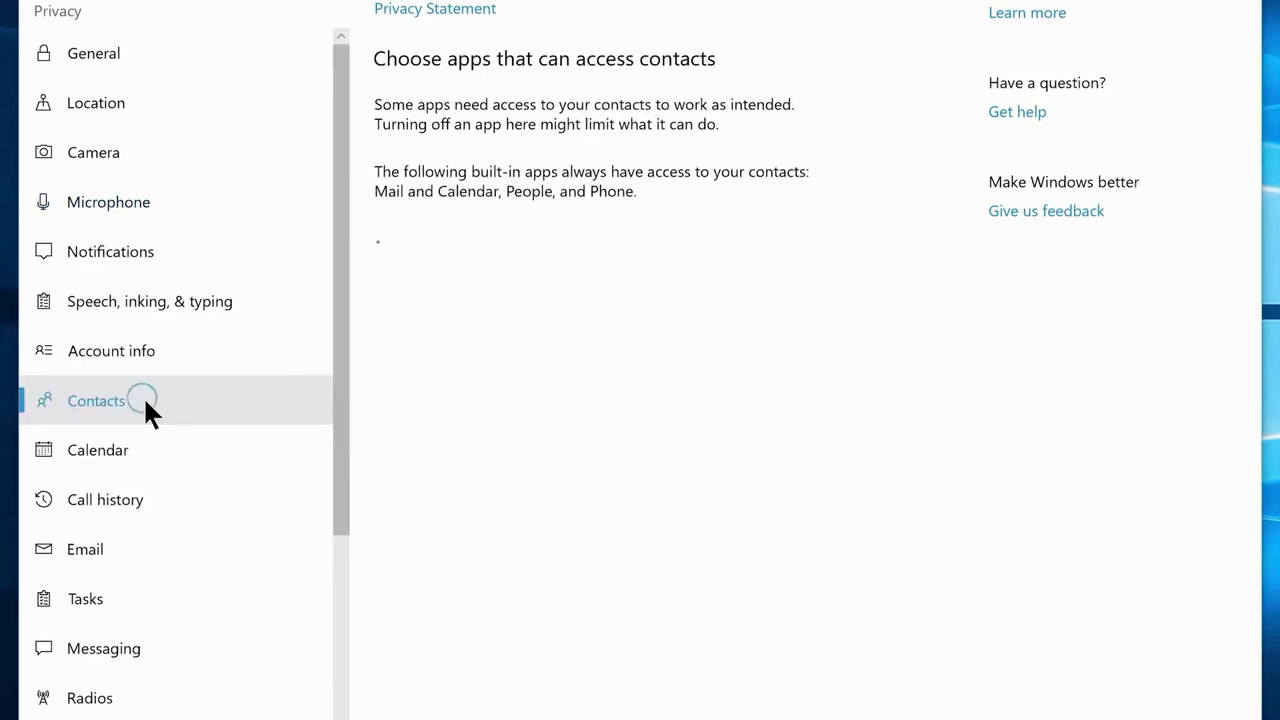
{"action": "left_click", "coordinate": [779, 298]}
{"action": "left_click", "coordinate": [779, 360]}
{"action": "left_click", "coordinate": [779, 422]}
{"action": "left_click", "coordinate": [779, 484]}
{"action": "left_click", "coordinate": [779, 546]}
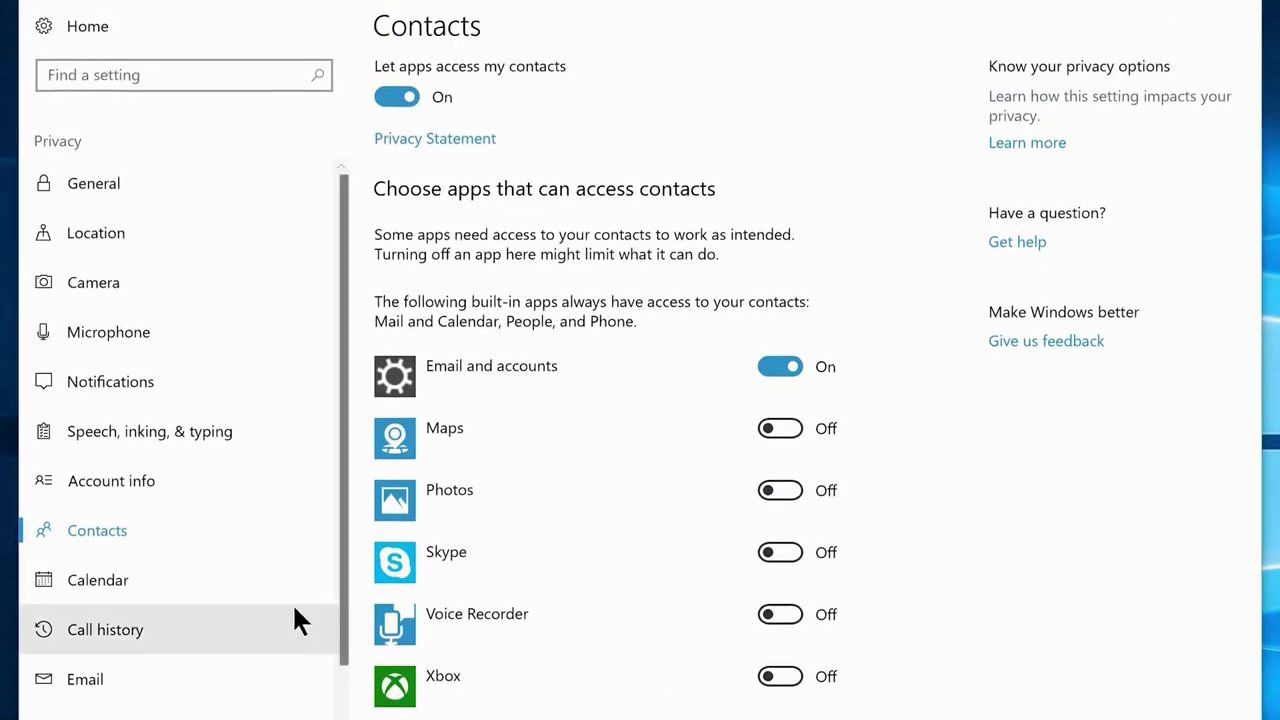
Turn off calendar access for all apps in the privacy settings.
{"action": "left_click", "coordinate": [137, 447]}
{"action": "left_click", "coordinate": [396, 100]}
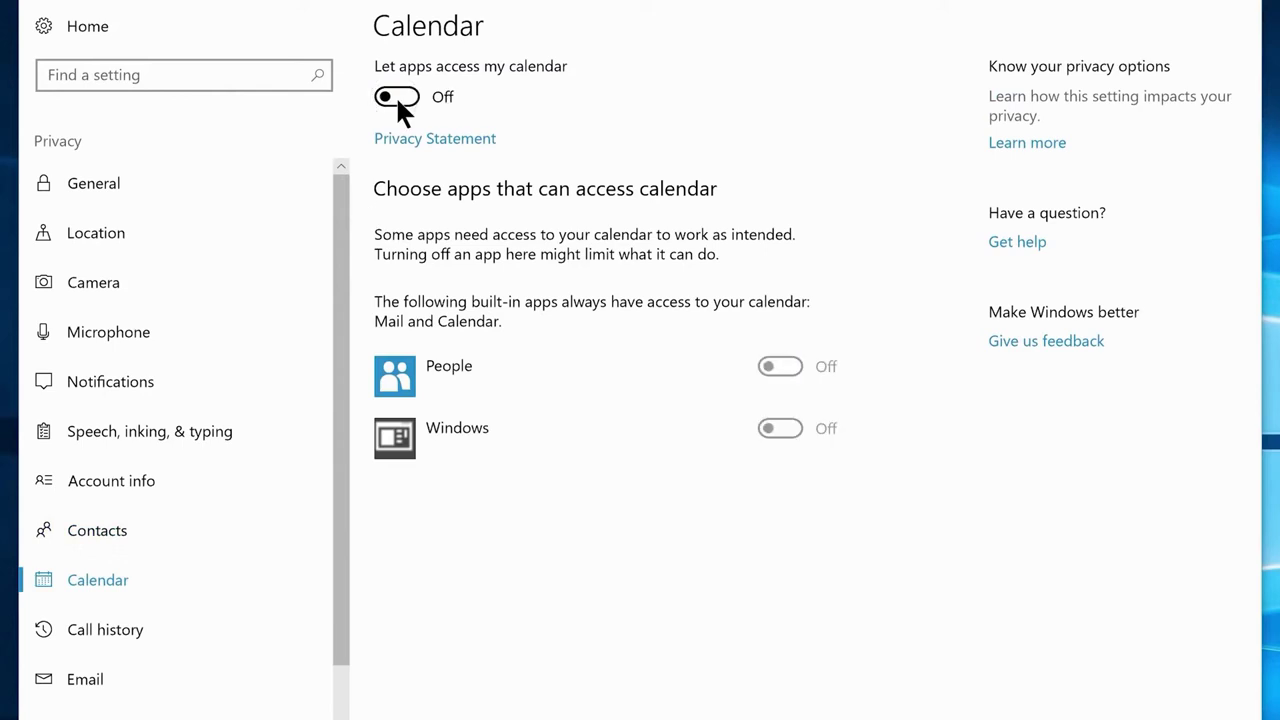
Turn off call history access and email access for all apps in the privacy settings.
{"action": "left_click", "coordinate": [96, 630]}
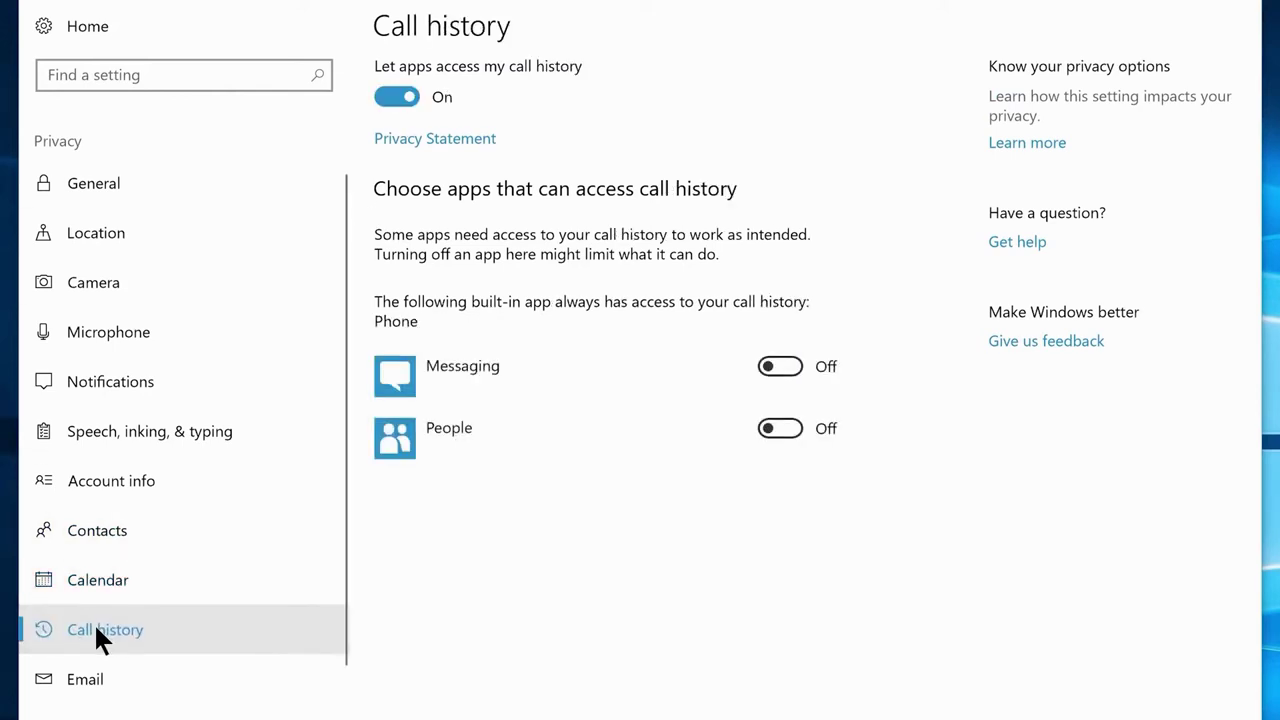
{"action": "left_click", "coordinate": [396, 99]}
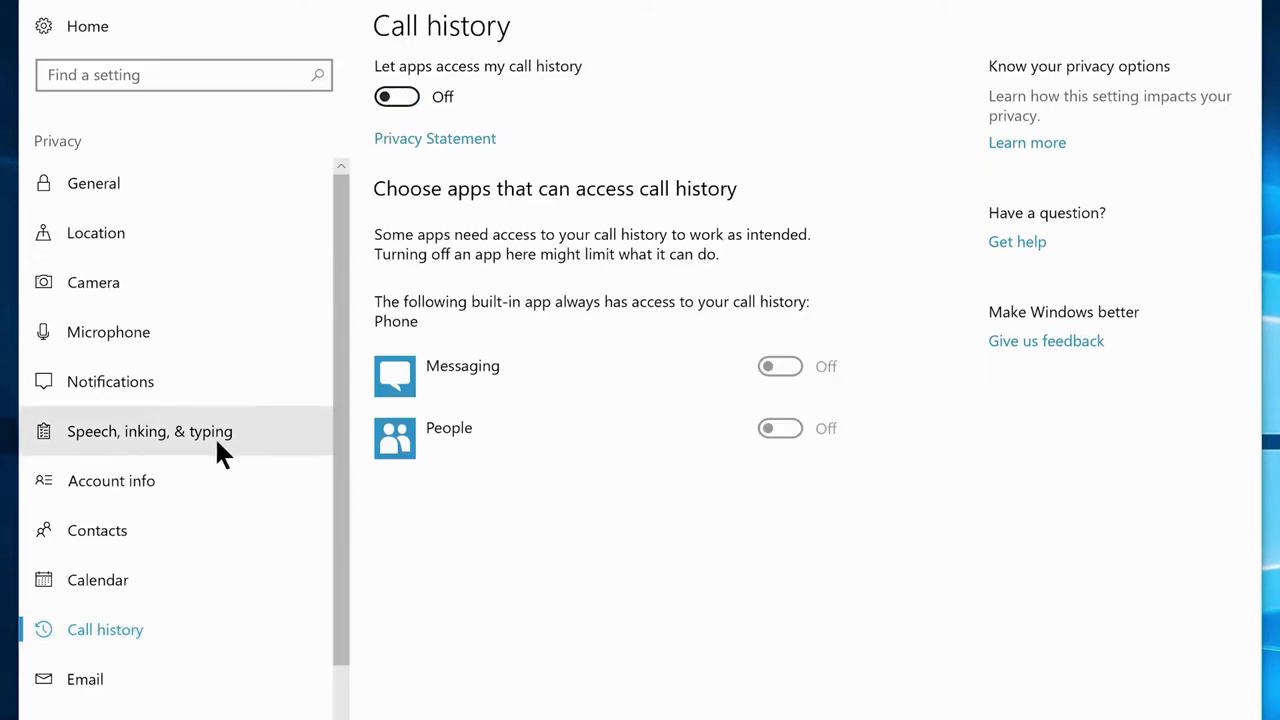
{"action": "left_click", "coordinate": [118, 682]}
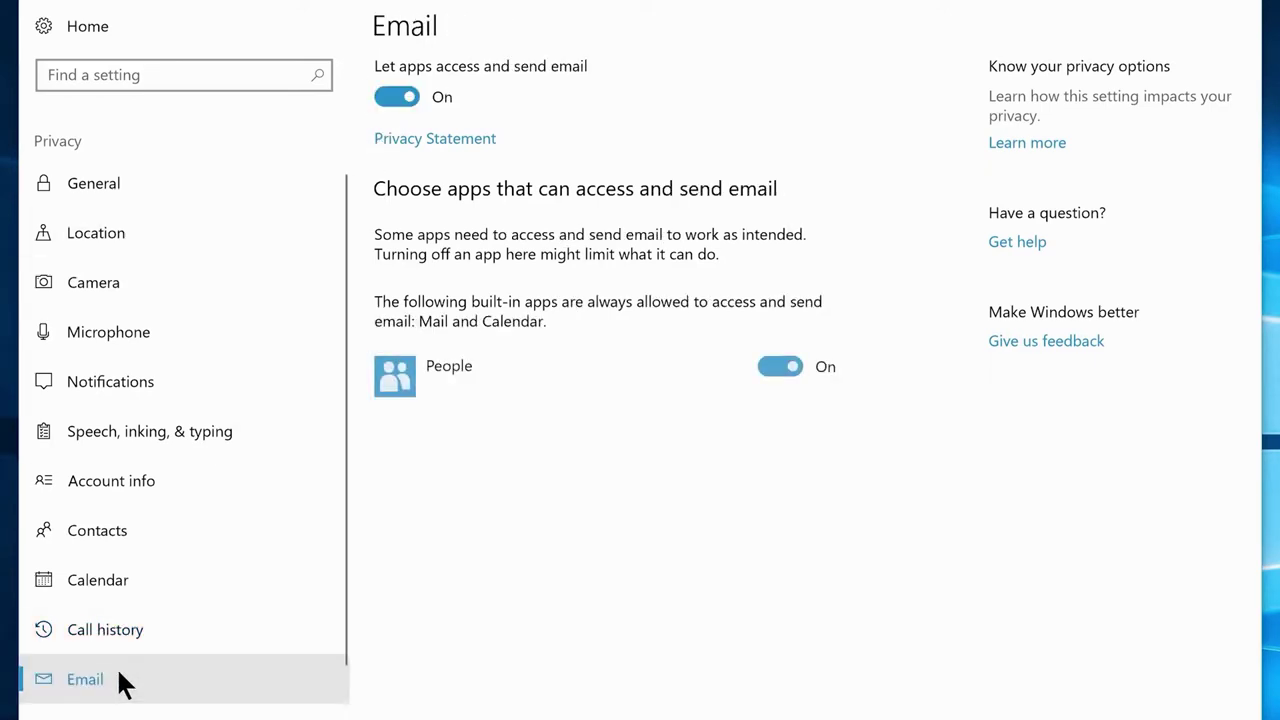
{"action": "left_click", "coordinate": [403, 95]}
Turn off the permission that lets apps control radios in the privacy settings.
{"action": "scroll", "coordinate": [206, 343], "scroll_direction": "down", "scroll_amount": 3}
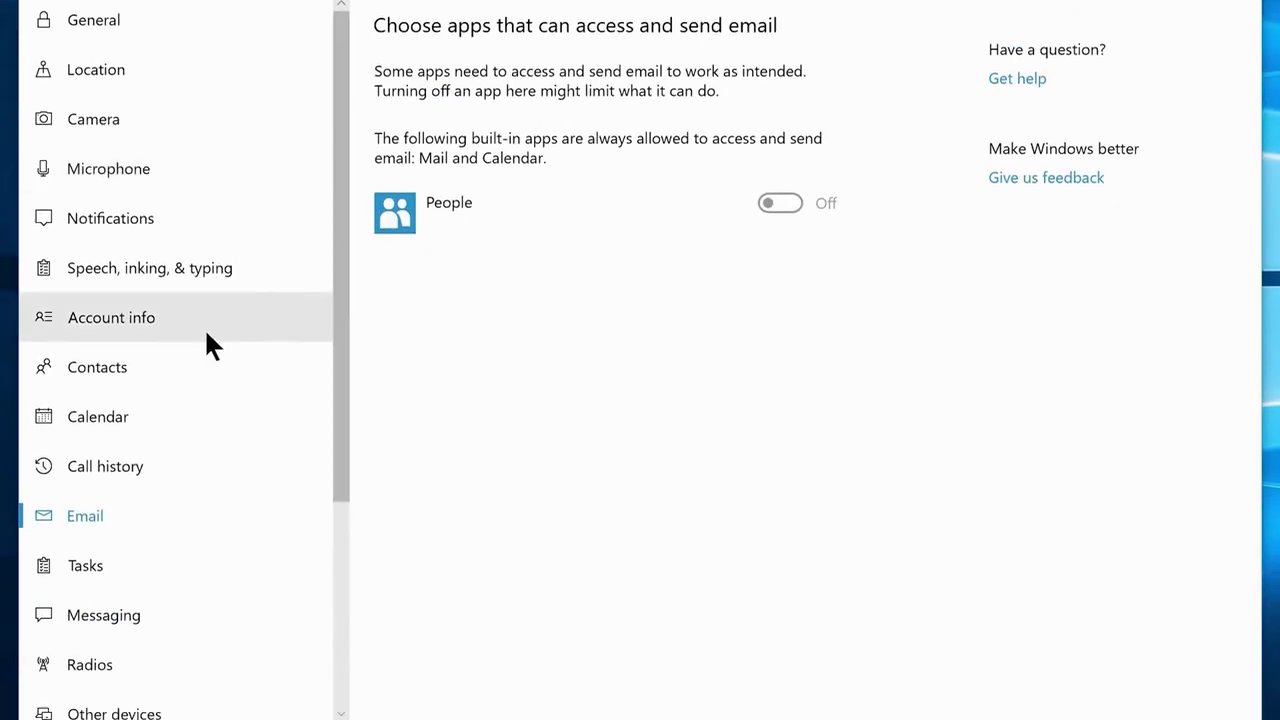
{"action": "left_click", "coordinate": [118, 682]}
{"action": "scroll", "coordinate": [218, 473], "scroll_direction": "up", "scroll_amount": 1}
{"action": "left_click", "coordinate": [407, 54]}
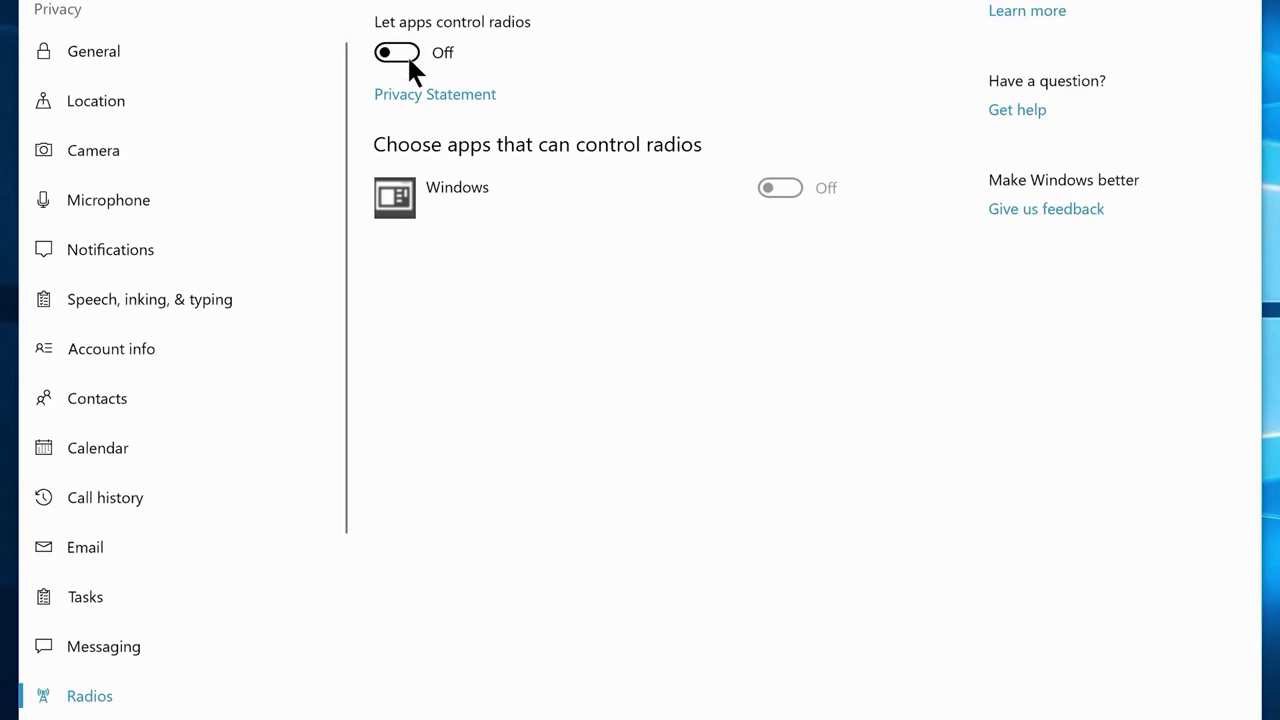
Set the diagnostic data level to Basic in the Feedback & diagnostics settings.
{"action": "scroll", "coordinate": [133, 485], "scroll_direction": "down", "scroll_amount": 3}
{"action": "left_click", "coordinate": [129, 492]}
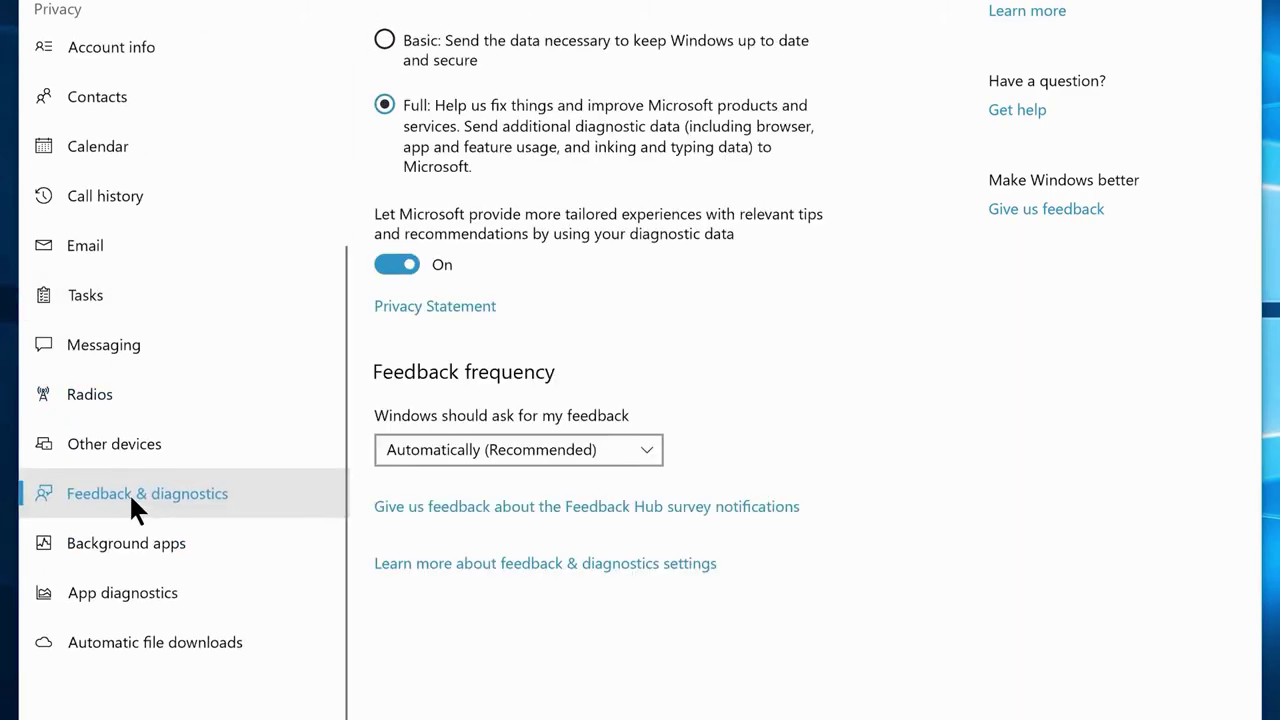
{"action": "left_click", "coordinate": [381, 38]}
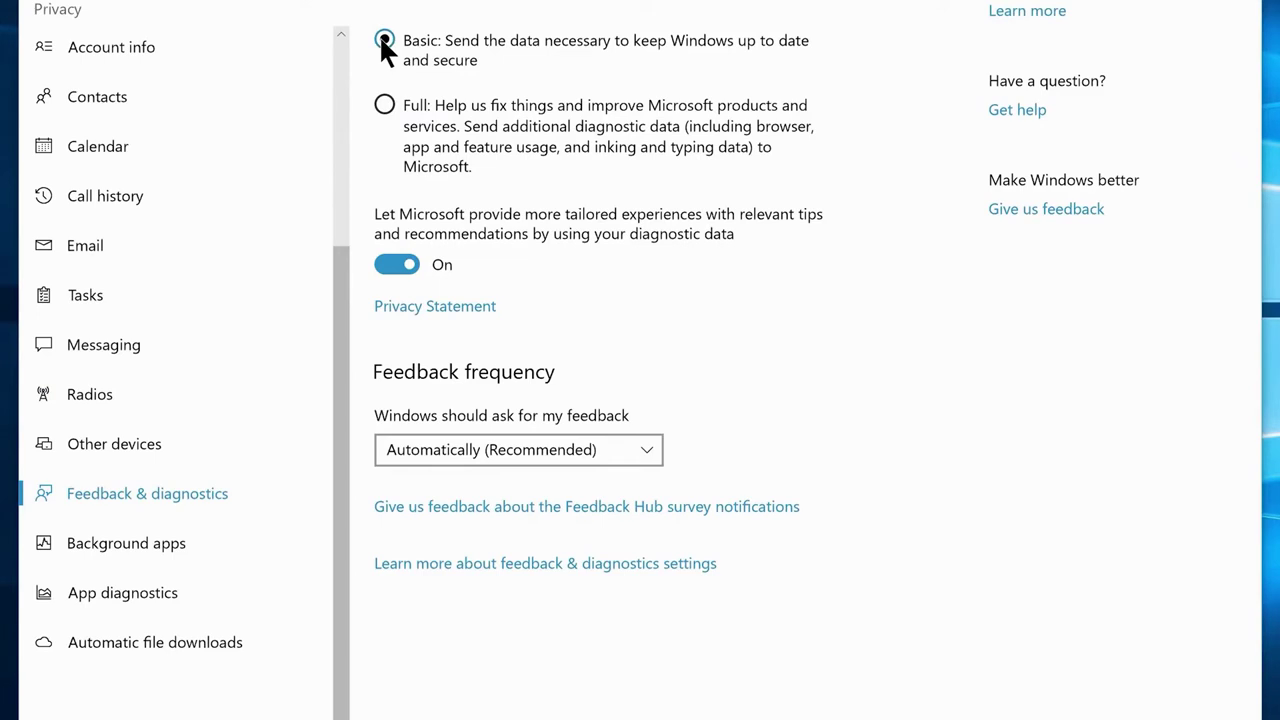
Turn off background running for the unneeded apps listed before Settings, including People, Photos and Print 3D.
{"action": "left_click", "coordinate": [105, 547]}
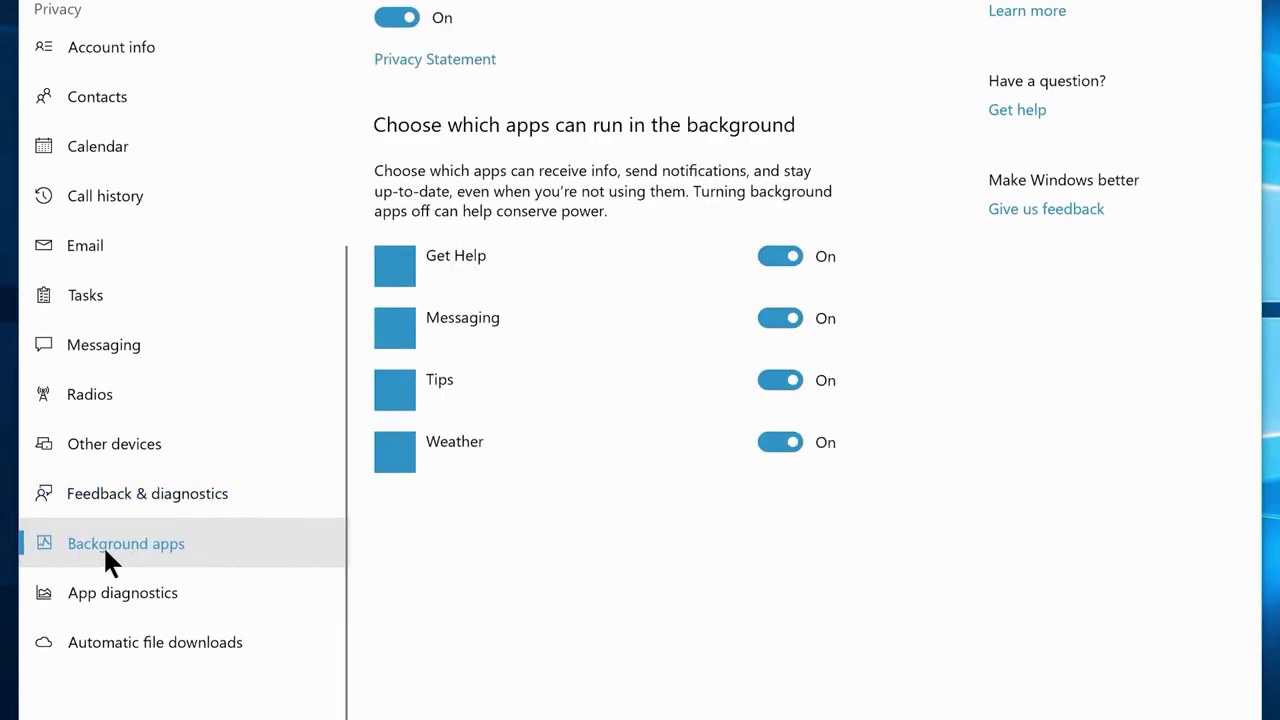
{"action": "left_click", "coordinate": [780, 317]}
{"action": "left_click", "coordinate": [780, 377]}
{"action": "left_click", "coordinate": [780, 440]}
{"action": "left_click", "coordinate": [780, 503]}
{"action": "left_click", "coordinate": [780, 566]}
{"action": "left_click", "coordinate": [778, 626]}
{"action": "scroll", "coordinate": [779, 447], "scroll_direction": "down", "scroll_amount": 4}
{"action": "left_click", "coordinate": [780, 440]}
{"action": "left_click", "coordinate": [781, 563]}
{"action": "left_click", "coordinate": [780, 687]}
{"action": "scroll", "coordinate": [762, 686], "scroll_direction": "down", "scroll_amount": 5}
{"action": "left_click", "coordinate": [780, 123]}
{"action": "left_click", "coordinate": [782, 309]}
{"action": "left_click", "coordinate": [780, 557]}
{"action": "scroll", "coordinate": [782, 557], "scroll_direction": "down", "scroll_amount": 3}
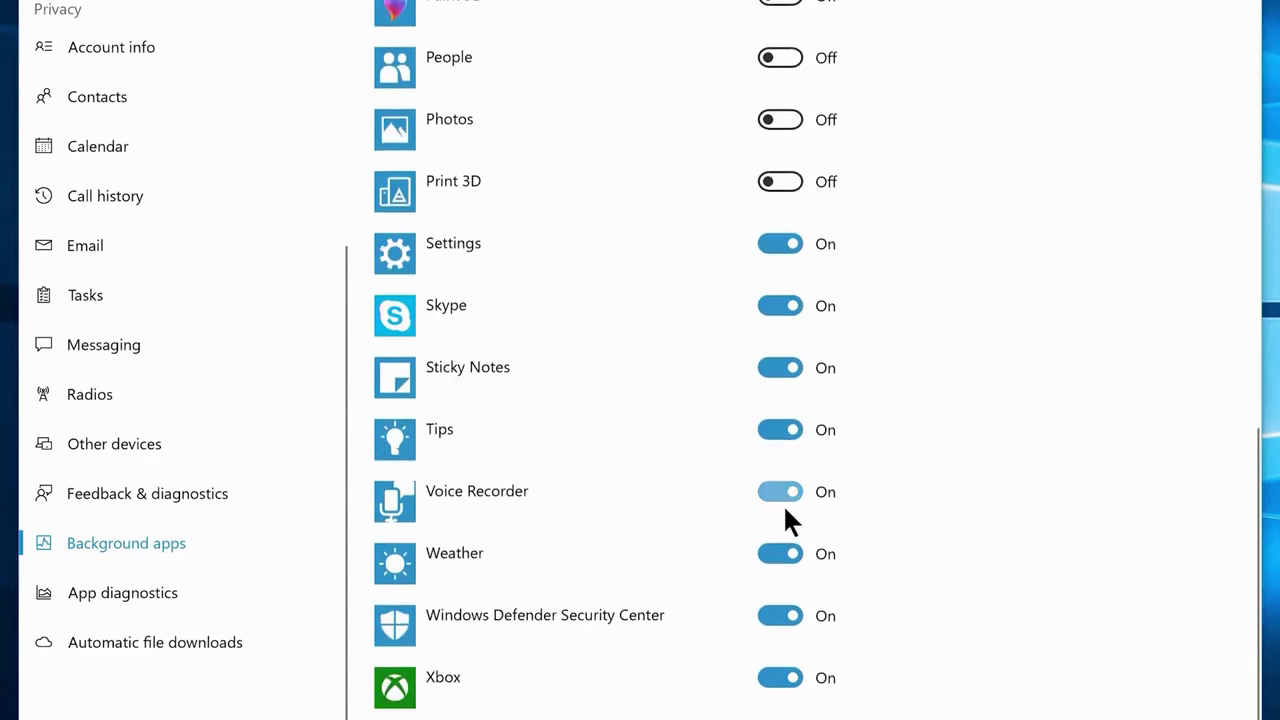
Turn off background running for Skype, Sticky Notes, Tips, Voice Recorder, Weather and Xbox.
{"action": "left_click", "coordinate": [780, 306]}
{"action": "left_click", "coordinate": [780, 368]}
{"action": "left_click", "coordinate": [780, 430]}
{"action": "left_click", "coordinate": [780, 492]}
{"action": "left_click", "coordinate": [780, 554]}
{"action": "left_click", "coordinate": [780, 678]}
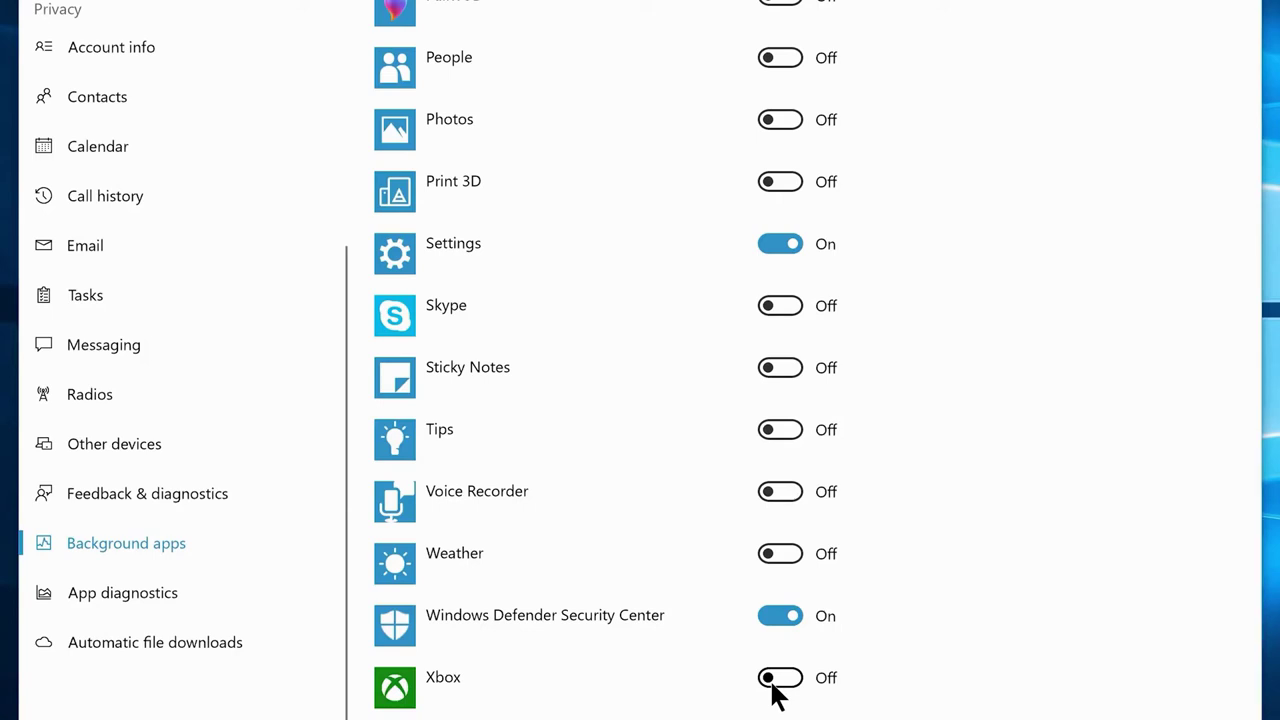
In the system notification settings, turn off lock screen notifications, lock screen reminders and VoIP calls, and hiding notifications while duplicating the screen.
{"action": "left_click", "coordinate": [114, 37]}
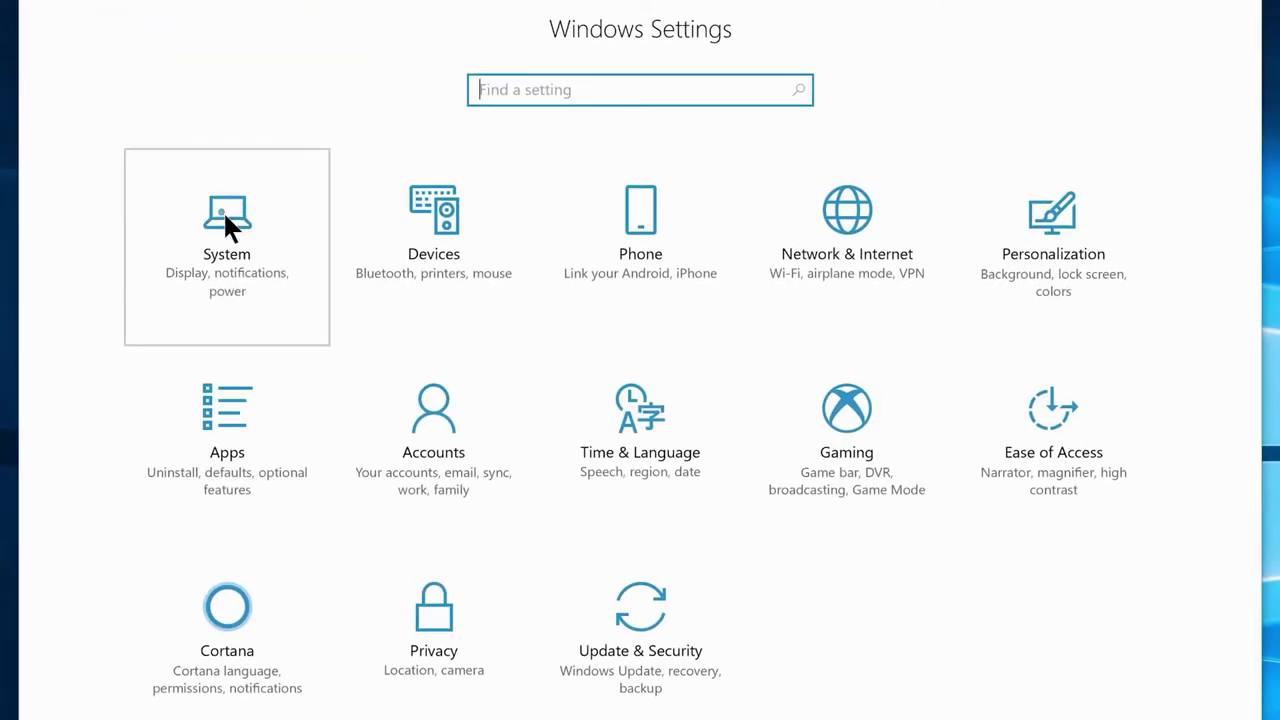
{"action": "left_click", "coordinate": [224, 214]}
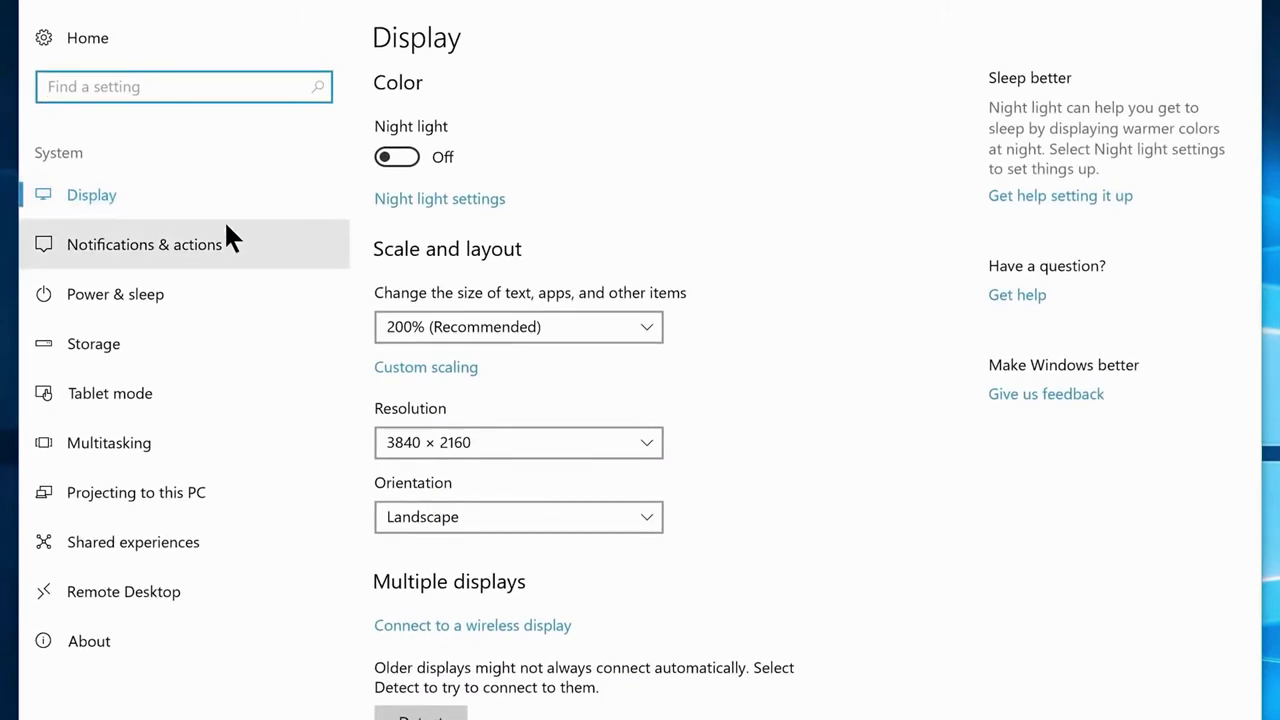
{"action": "left_click", "coordinate": [226, 232]}
{"action": "left_click", "coordinate": [400, 634]}
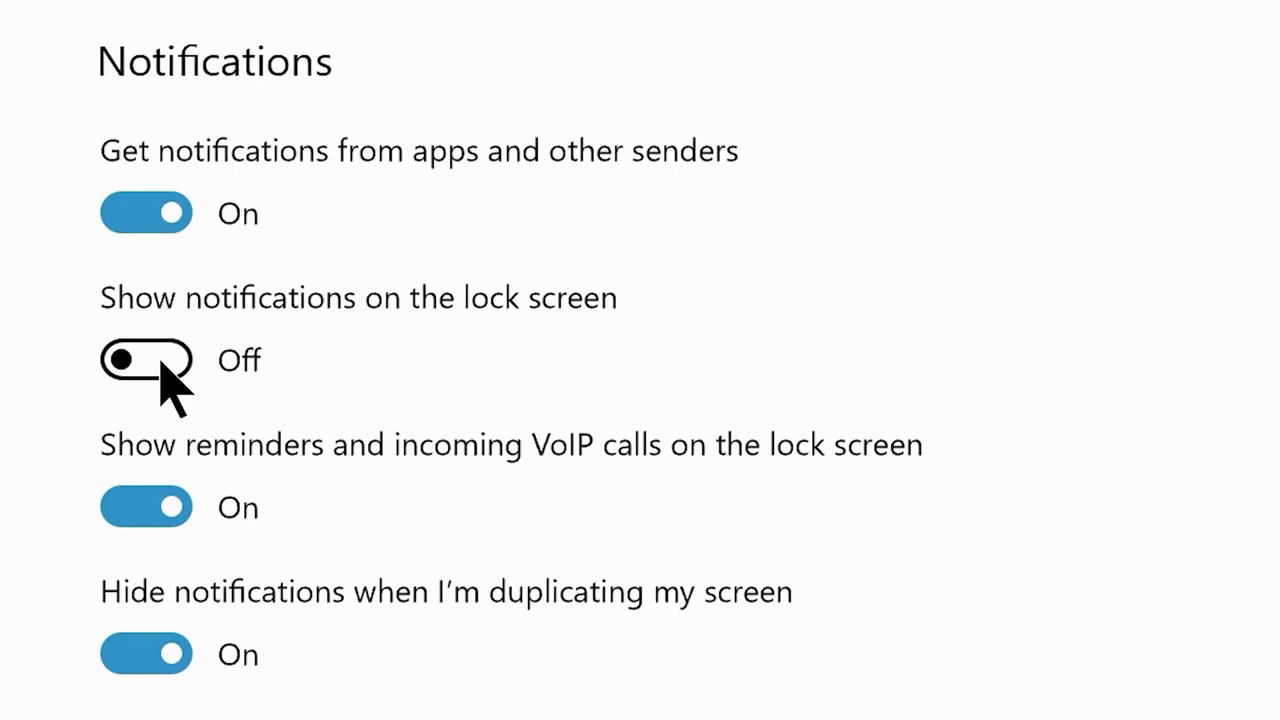
{"action": "left_click", "coordinate": [158, 507]}
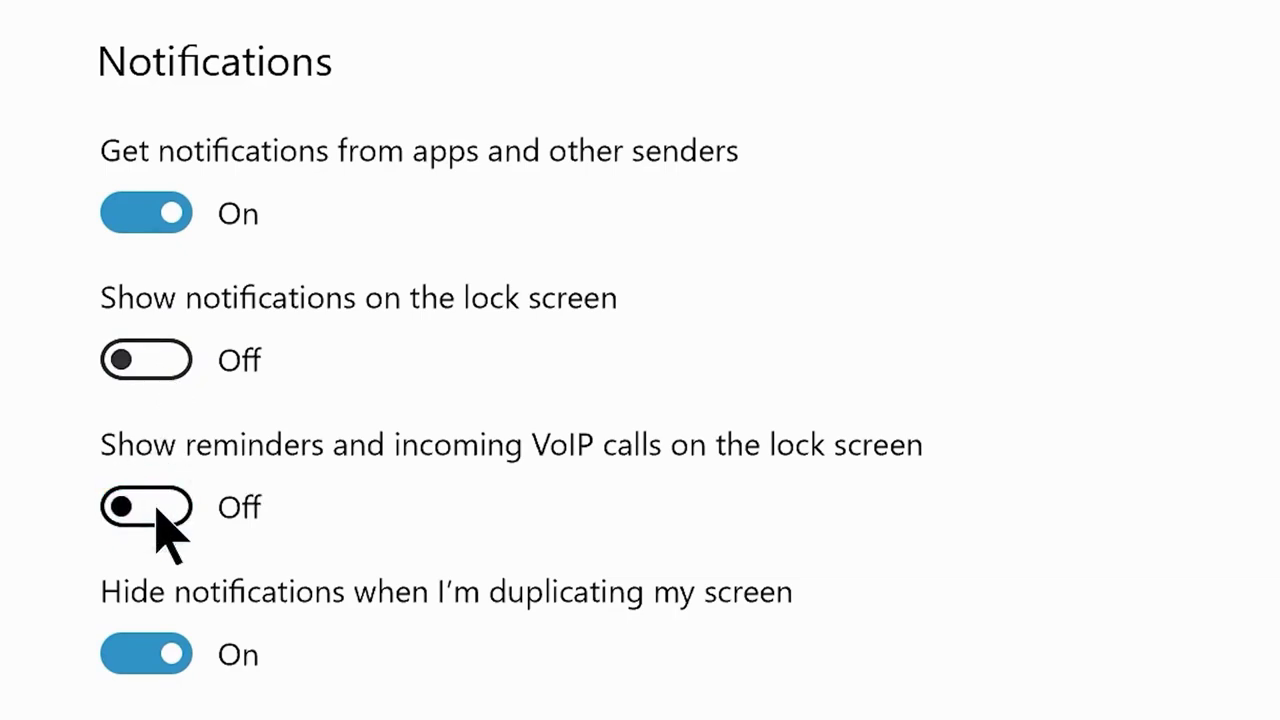
{"action": "left_click", "coordinate": [160, 655]}
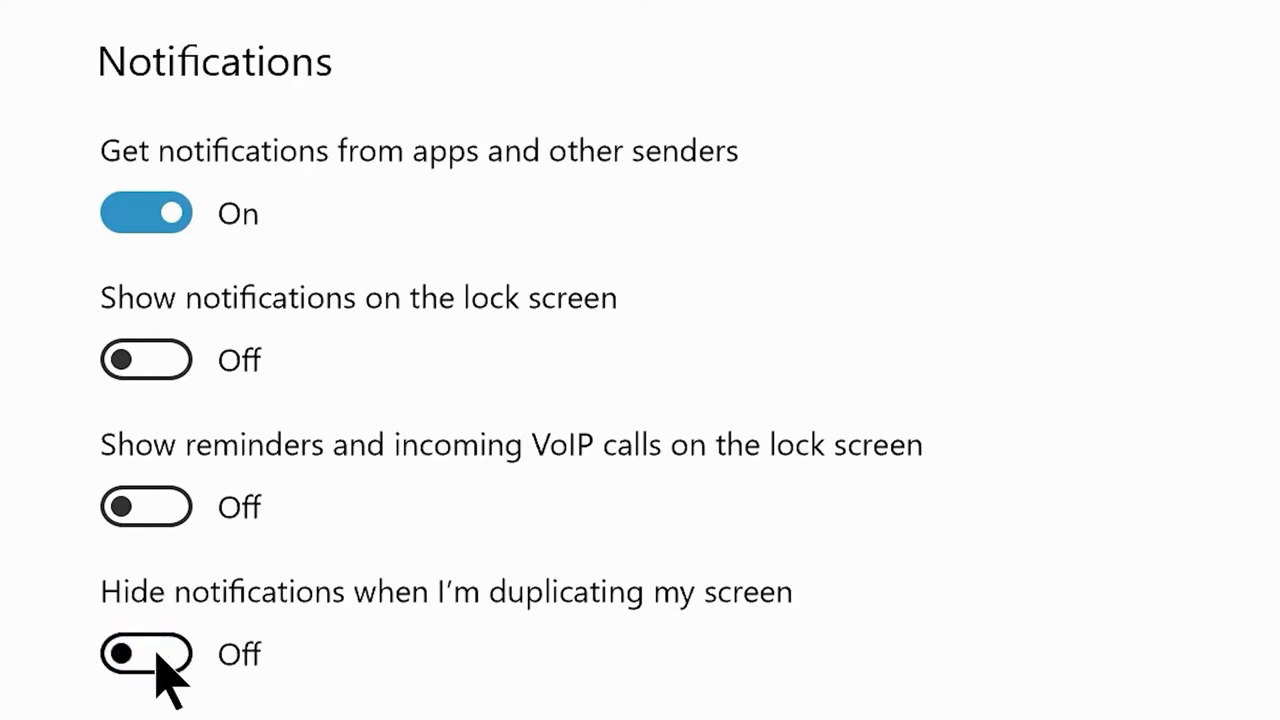
Turn off notifications from Settings, Security and Maintenance, OneDrive, Java Update Checker, Cortana and AutoPlay.
{"action": "scroll", "coordinate": [406, 671], "scroll_direction": "down", "scroll_amount": 5}
{"action": "left_click", "coordinate": [769, 589]}
{"action": "left_click", "coordinate": [769, 506]}
{"action": "left_click", "coordinate": [769, 423]}
{"action": "left_click", "coordinate": [766, 258]}
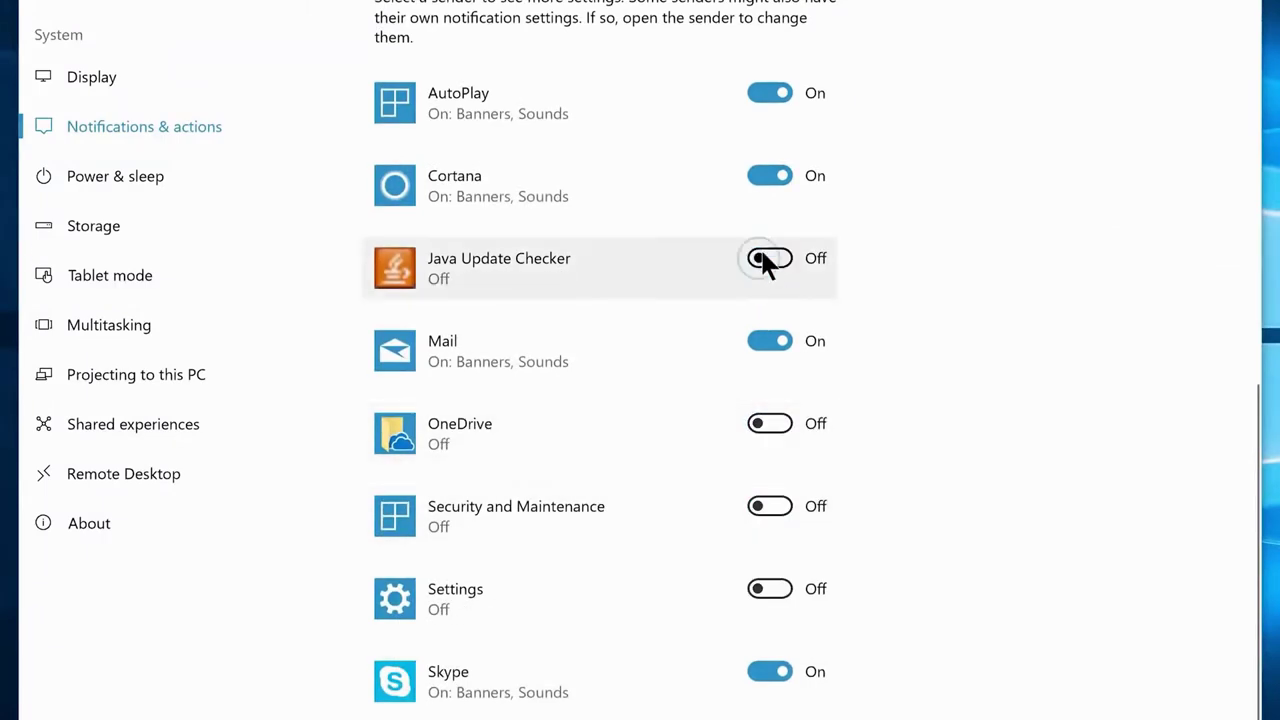
{"action": "left_click", "coordinate": [769, 176]}
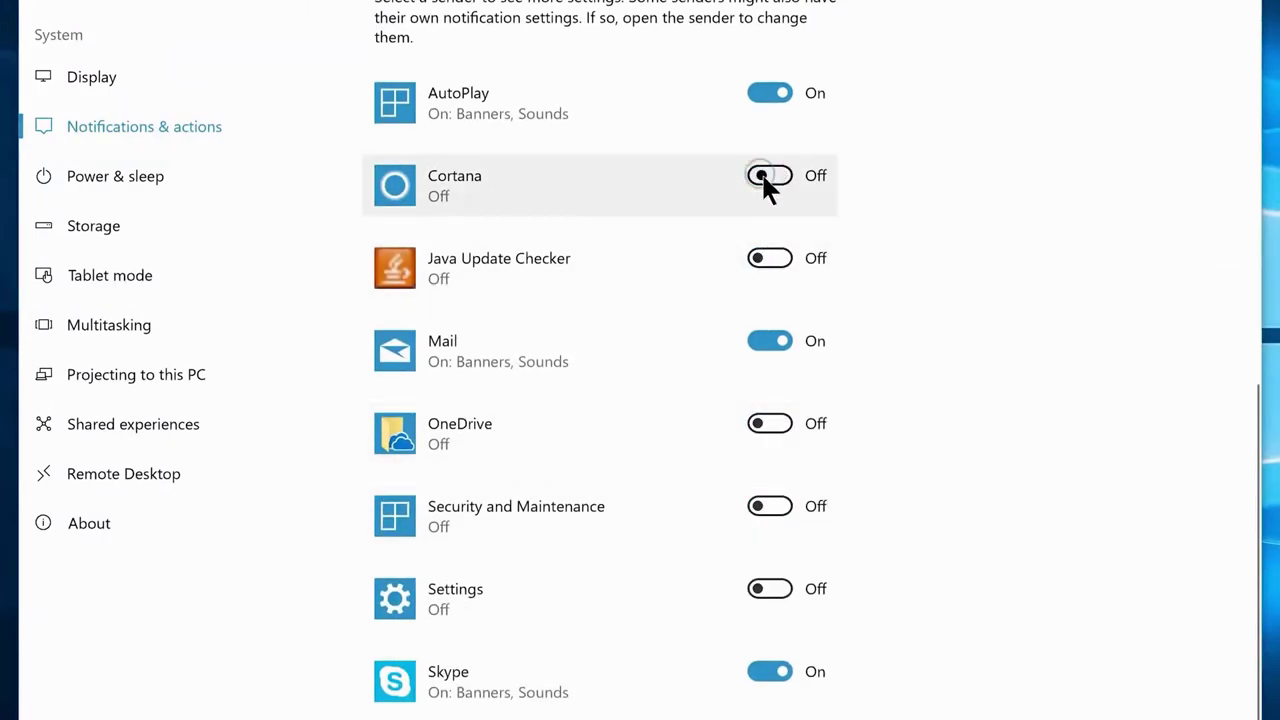
{"action": "left_click", "coordinate": [769, 93]}
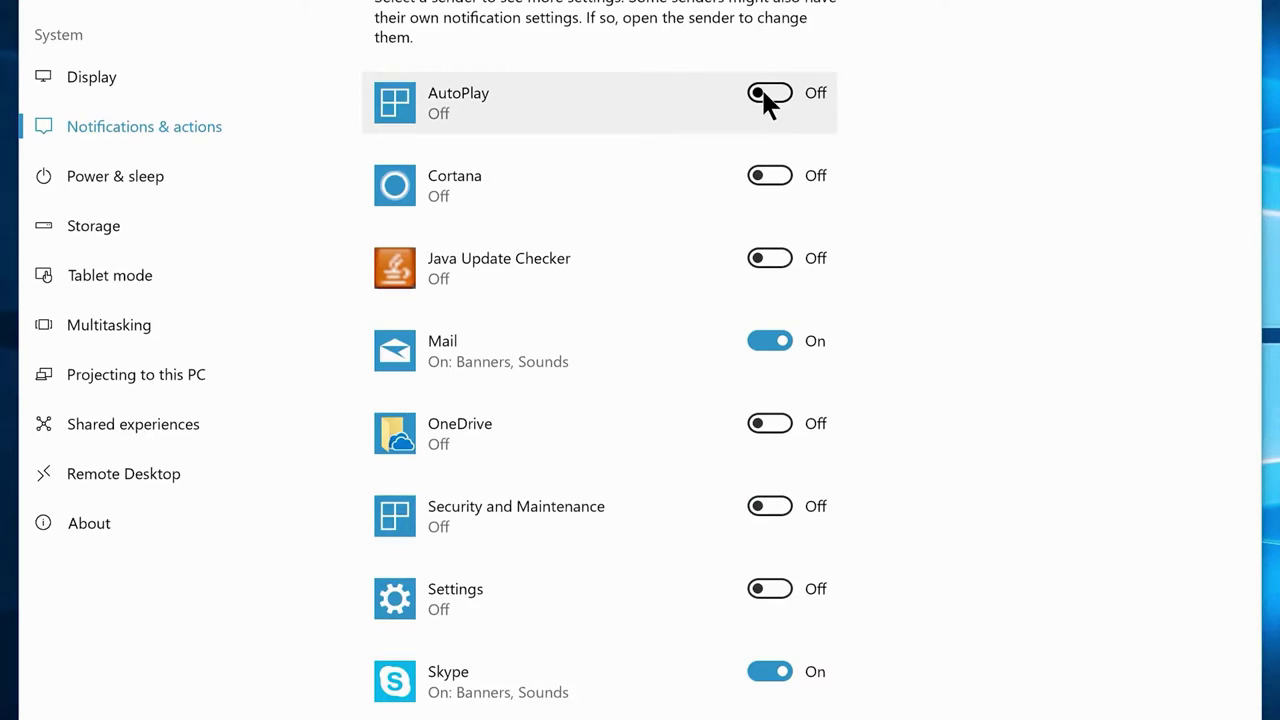
In the Gaming settings, turn off Game bar recording and disable showing Game bar in verified full screen games.
{"action": "scroll", "coordinate": [463, 154], "scroll_direction": "up", "scroll_amount": 2}
{"action": "left_click", "coordinate": [84, 37]}
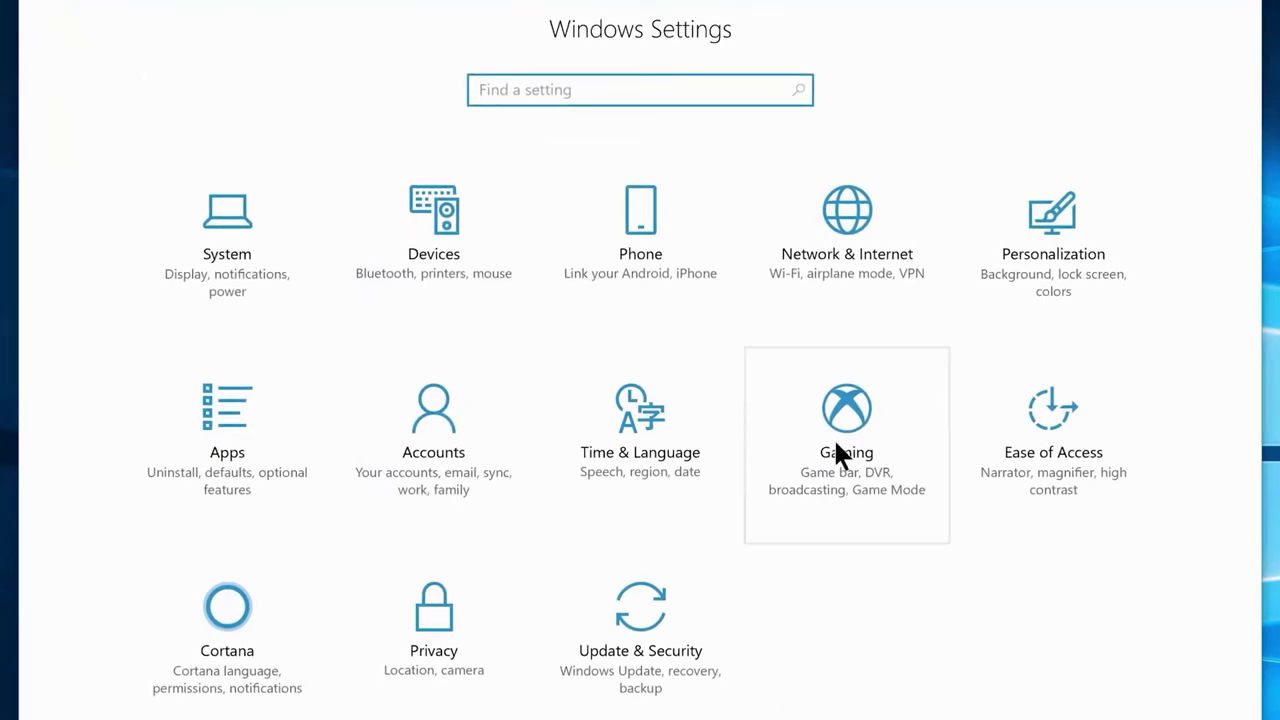
{"action": "left_click", "coordinate": [852, 455]}
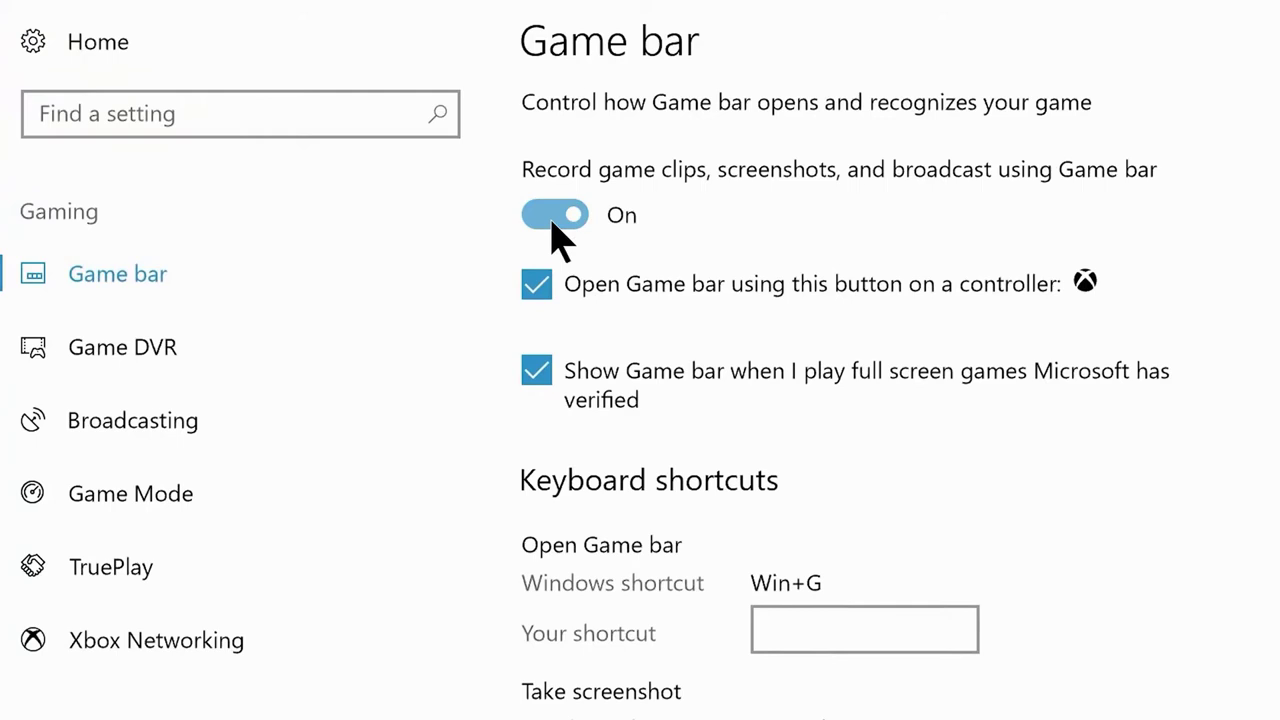
{"action": "left_click", "coordinate": [556, 232]}
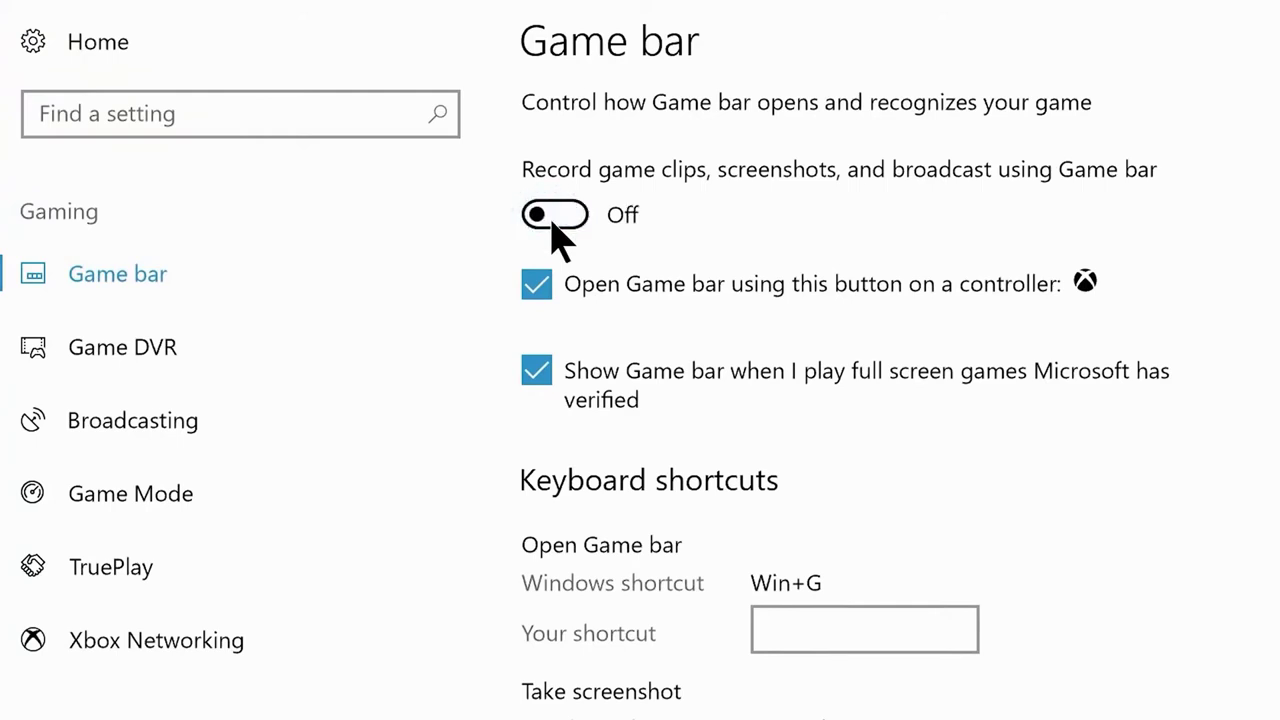
{"action": "left_click", "coordinate": [537, 374]}
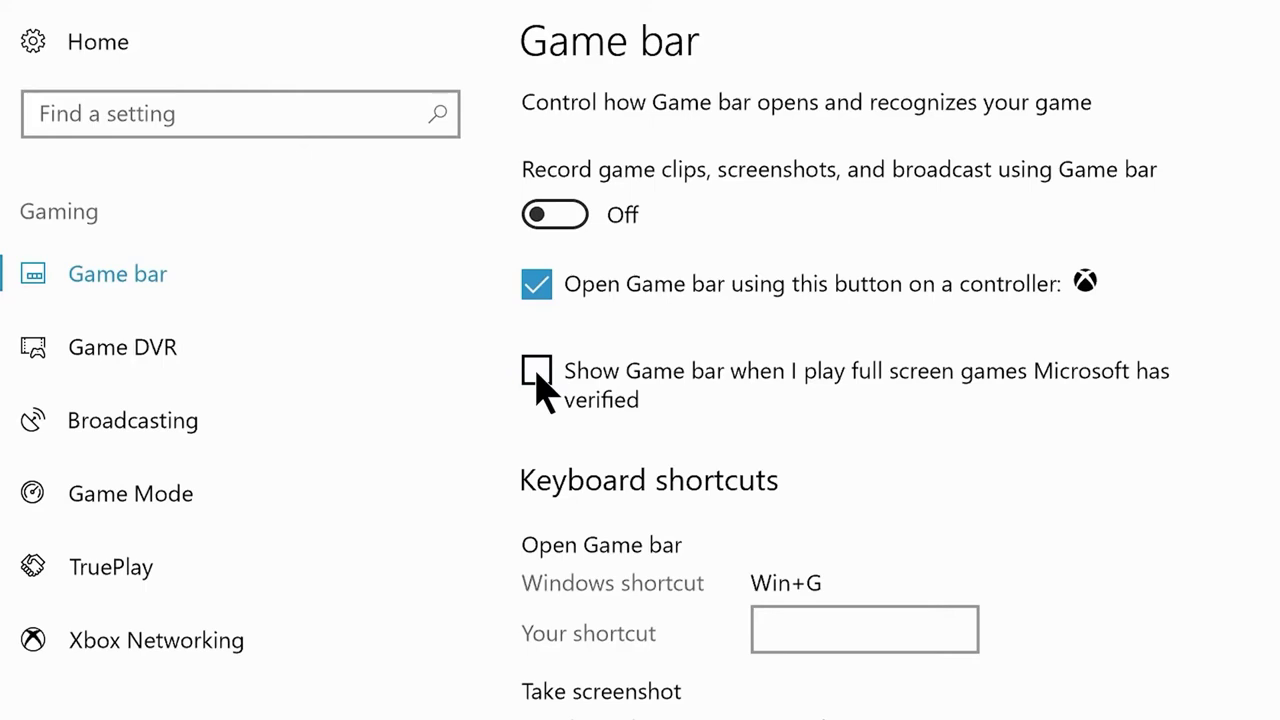
Turn off background recording and game audio recording in the Game DVR settings.
{"action": "left_click", "coordinate": [204, 350]}
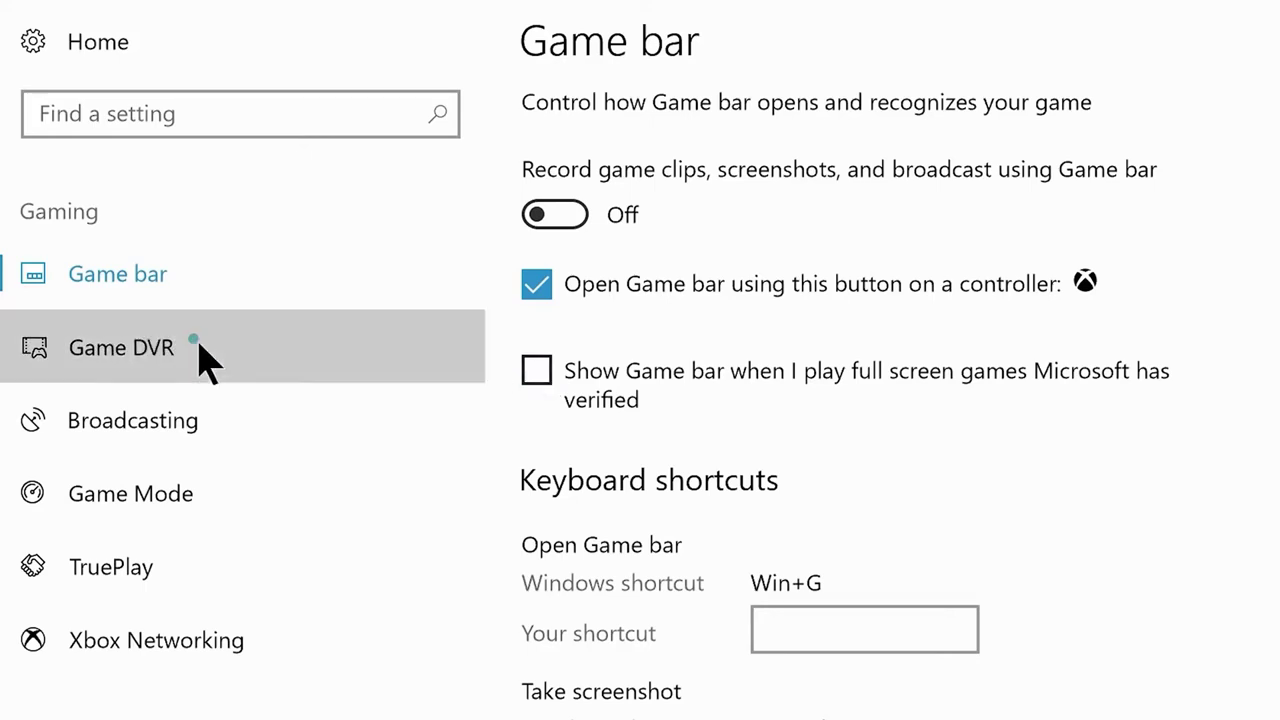
{"action": "left_click", "coordinate": [566, 612]}
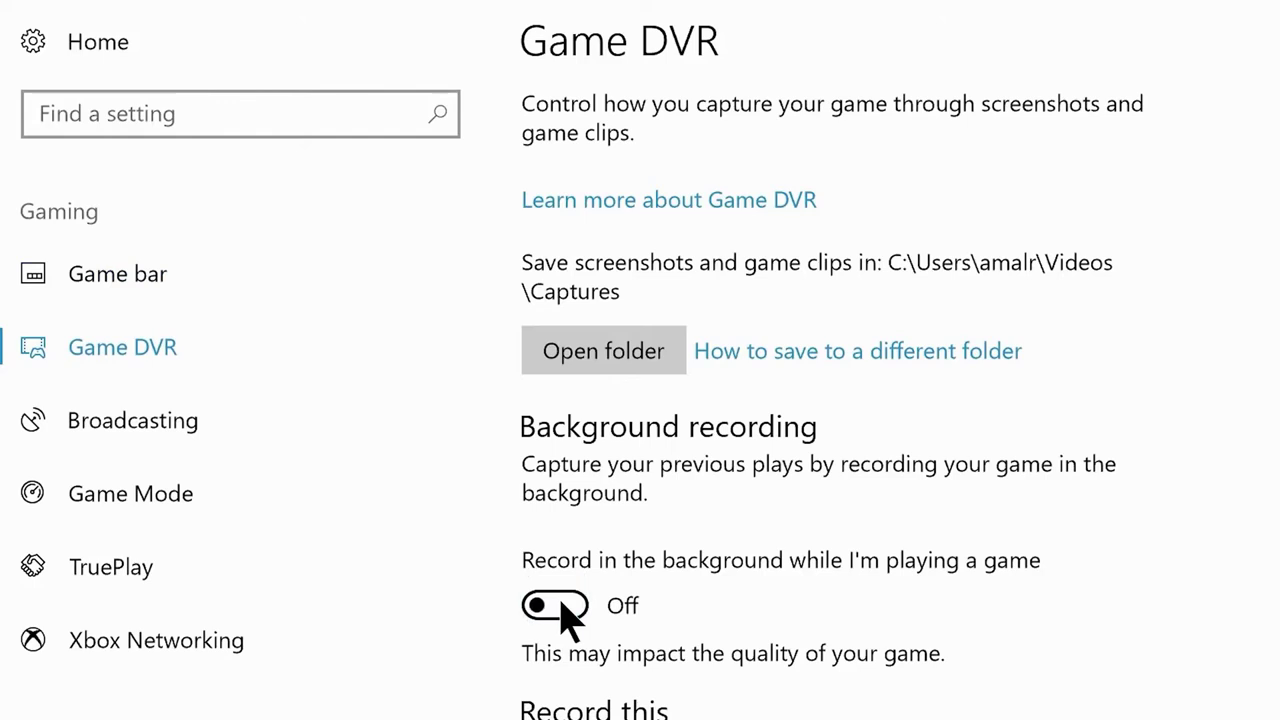
{"action": "scroll", "coordinate": [565, 520], "scroll_direction": "down", "scroll_amount": 4}
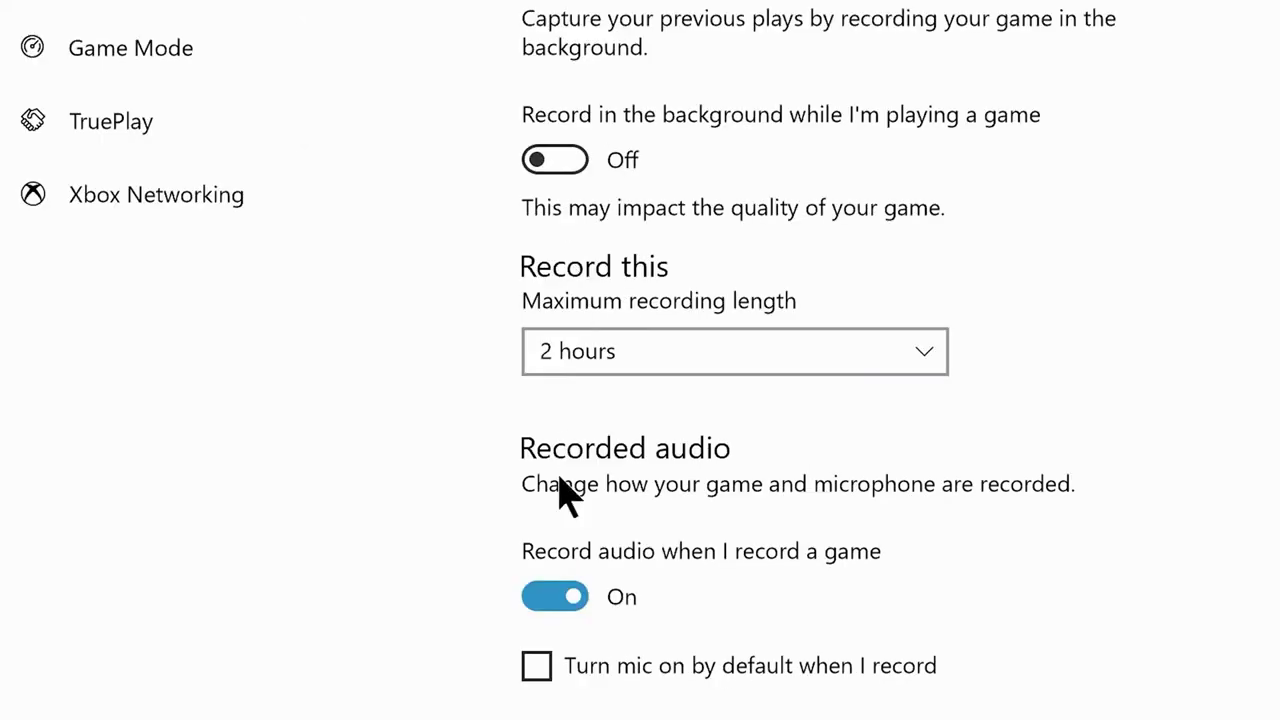
{"action": "left_click", "coordinate": [566, 600]}
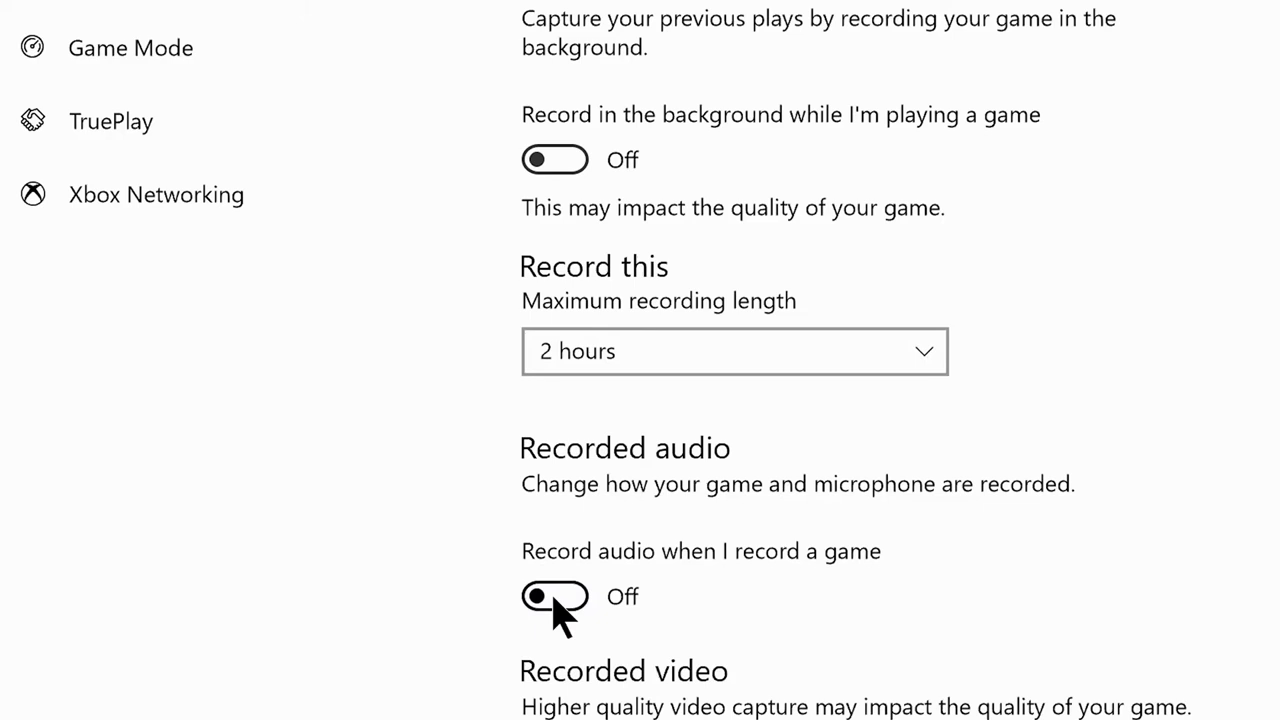
{"action": "scroll", "coordinate": [557, 612], "scroll_direction": "down", "scroll_amount": 4}
{"action": "left_click", "coordinate": [537, 643]}
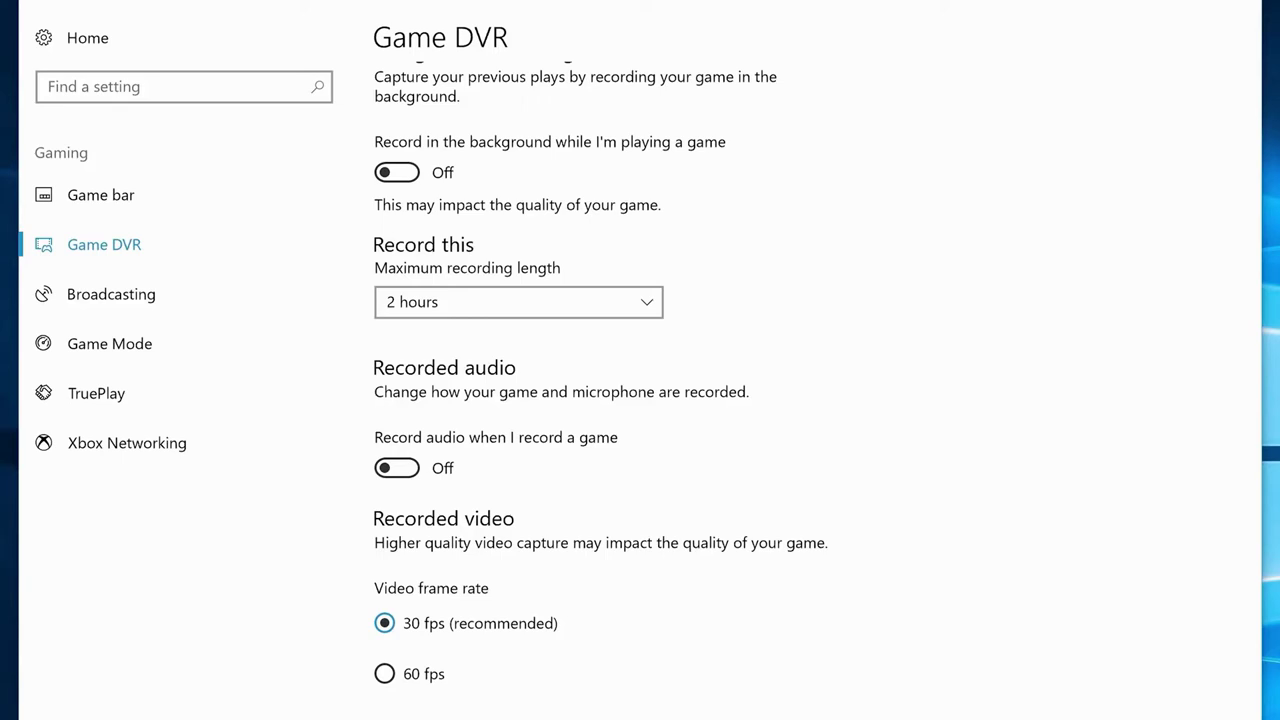
Turn off audio recording and mouse cursor capture for broadcasts, and open the TruePlay settings.
{"action": "left_click", "coordinate": [169, 297]}
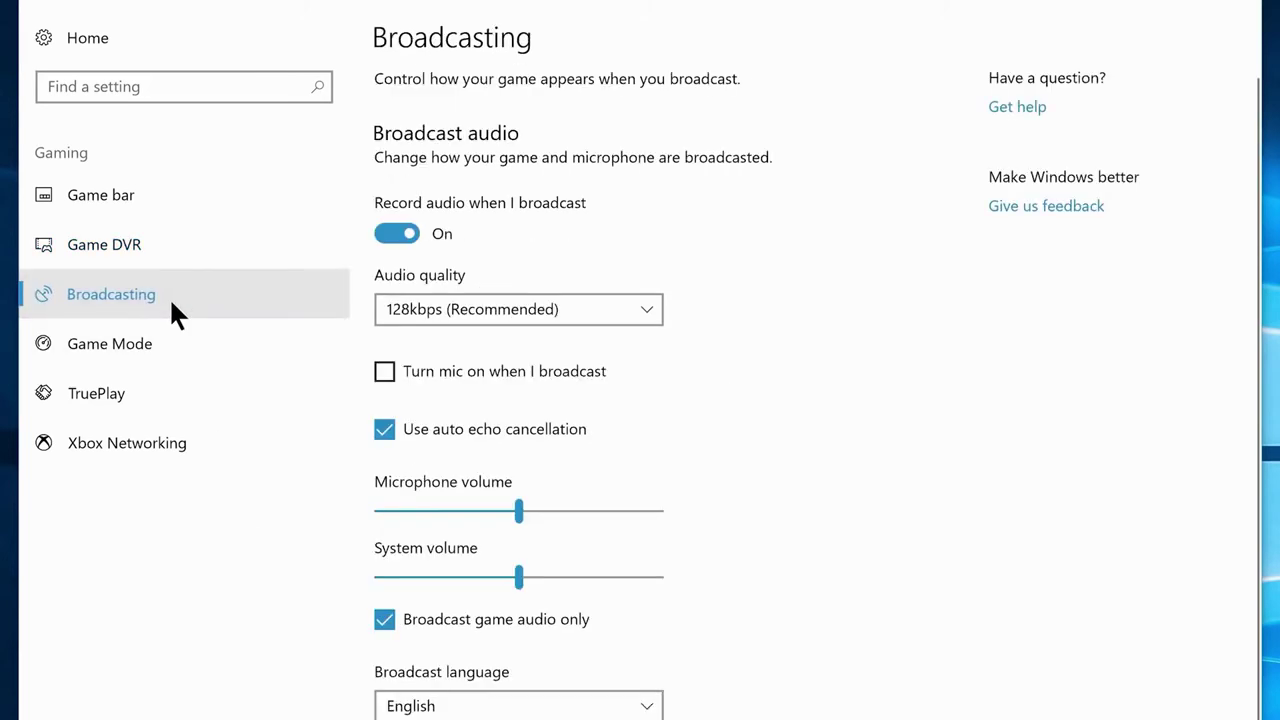
{"action": "left_click", "coordinate": [395, 236]}
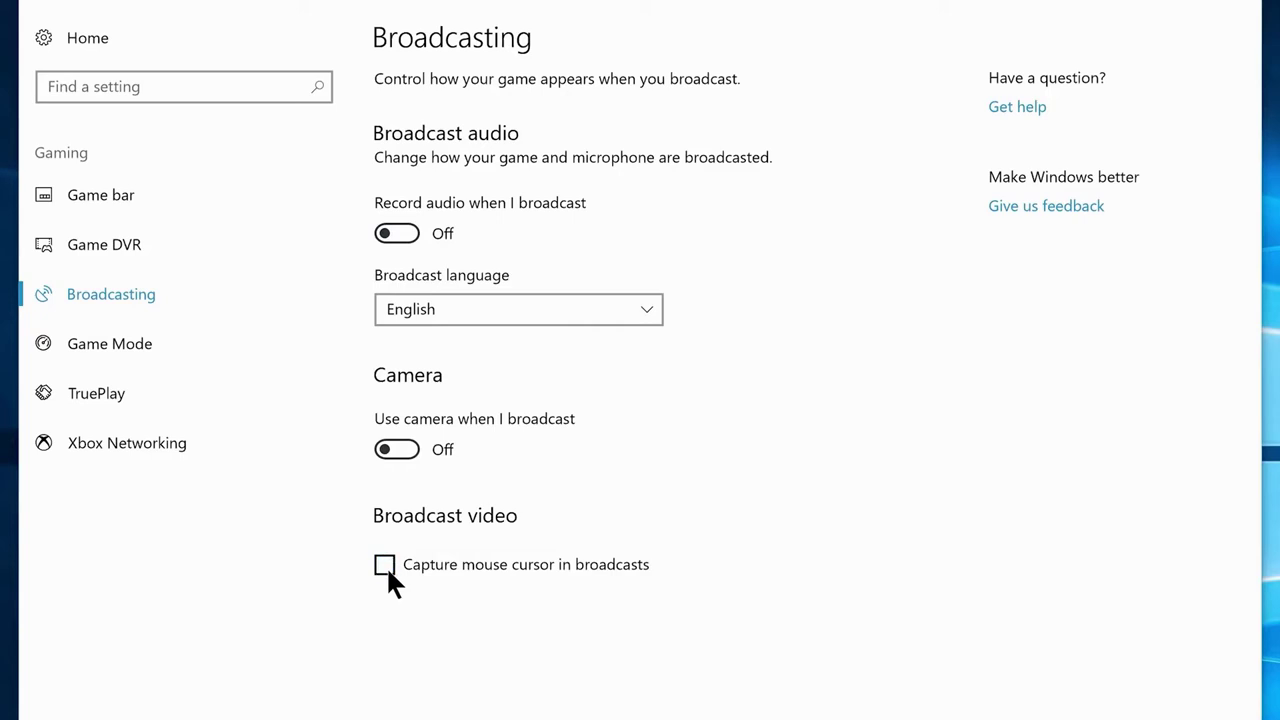
{"action": "left_click", "coordinate": [178, 393]}
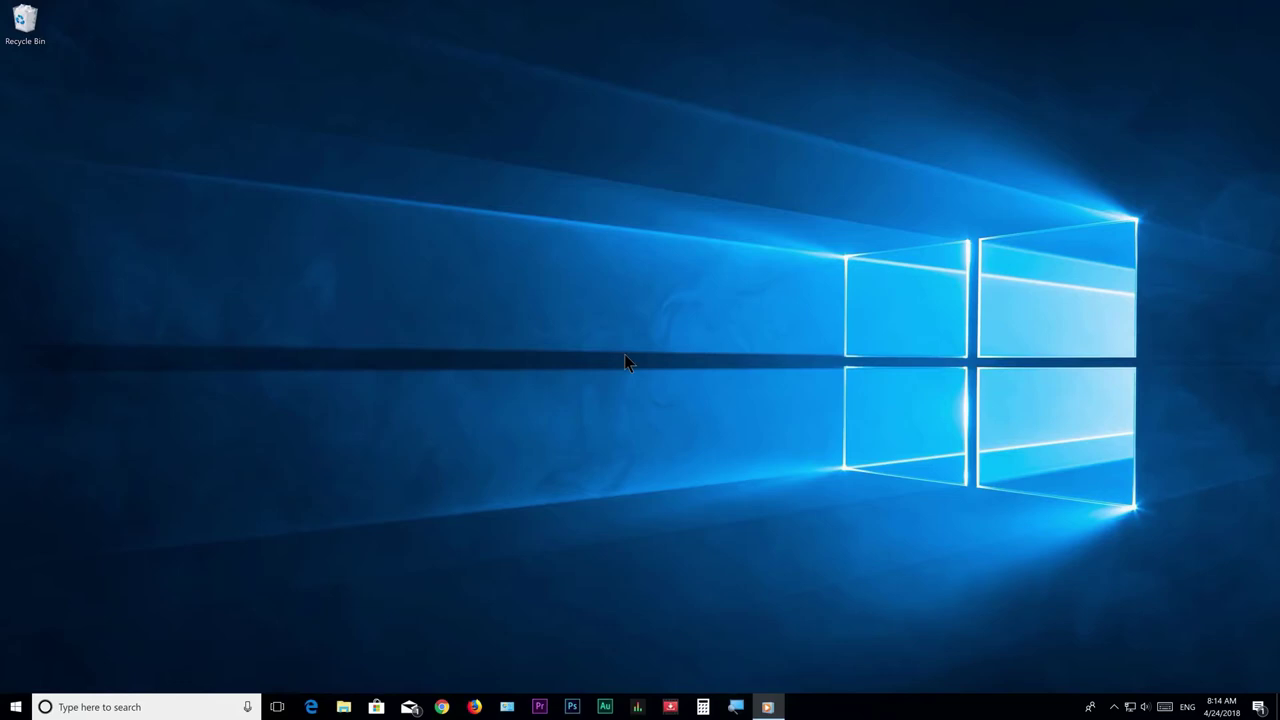
Find and open Defragment and Optimize Drives, and start optimizing the C: drive.
{"action": "left_click", "coordinate": [16, 707]}
{"action": "type", "text": "Defragmen"}
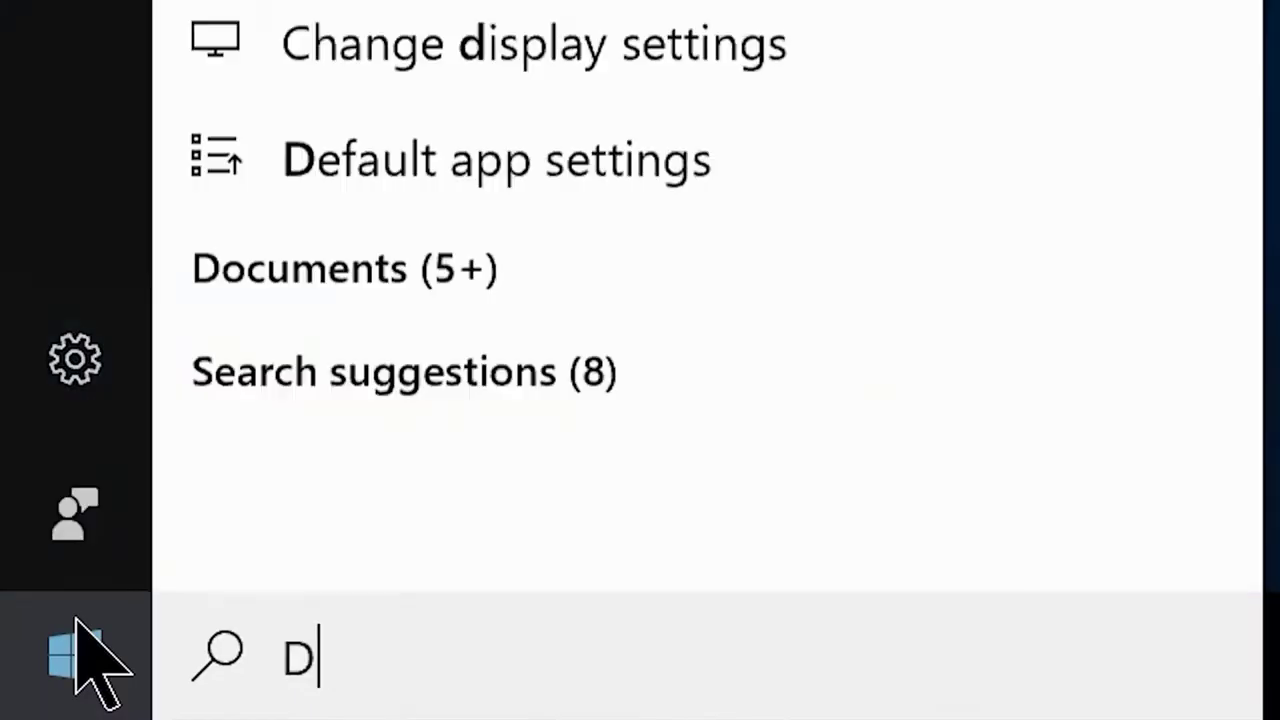
{"action": "type", "text": "t and optimize drives"}
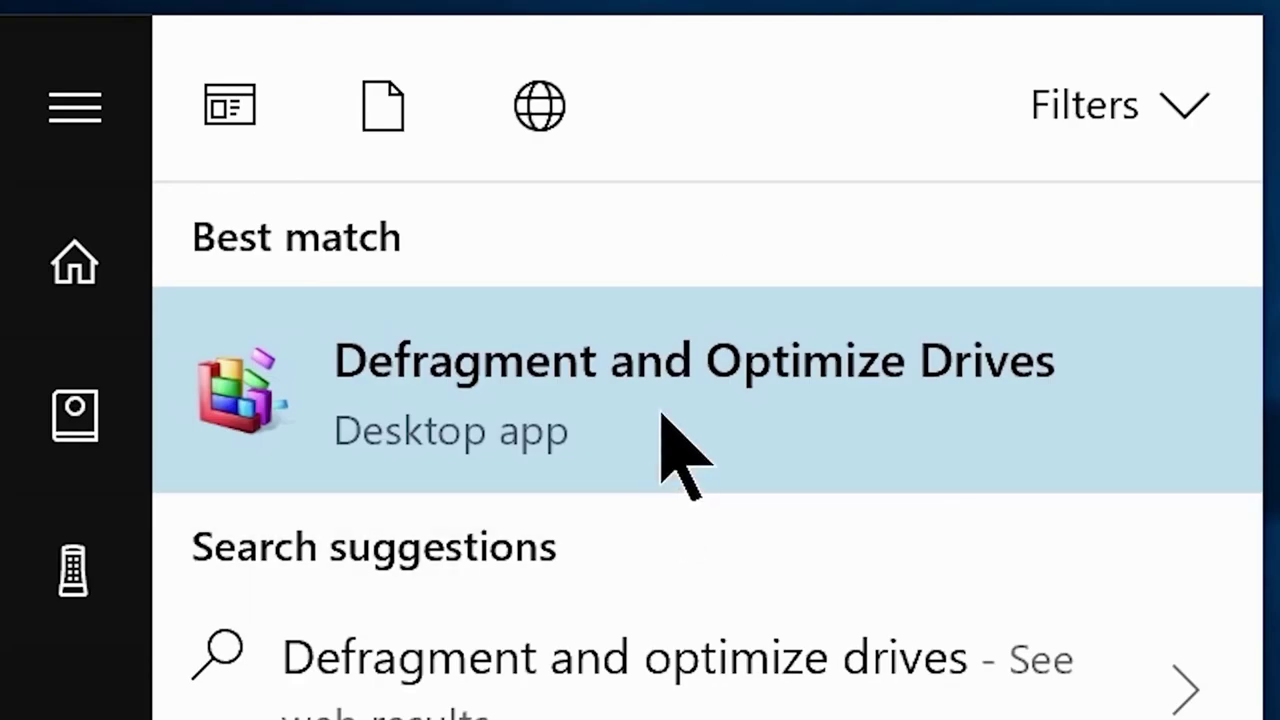
{"action": "left_click", "coordinate": [674, 449]}
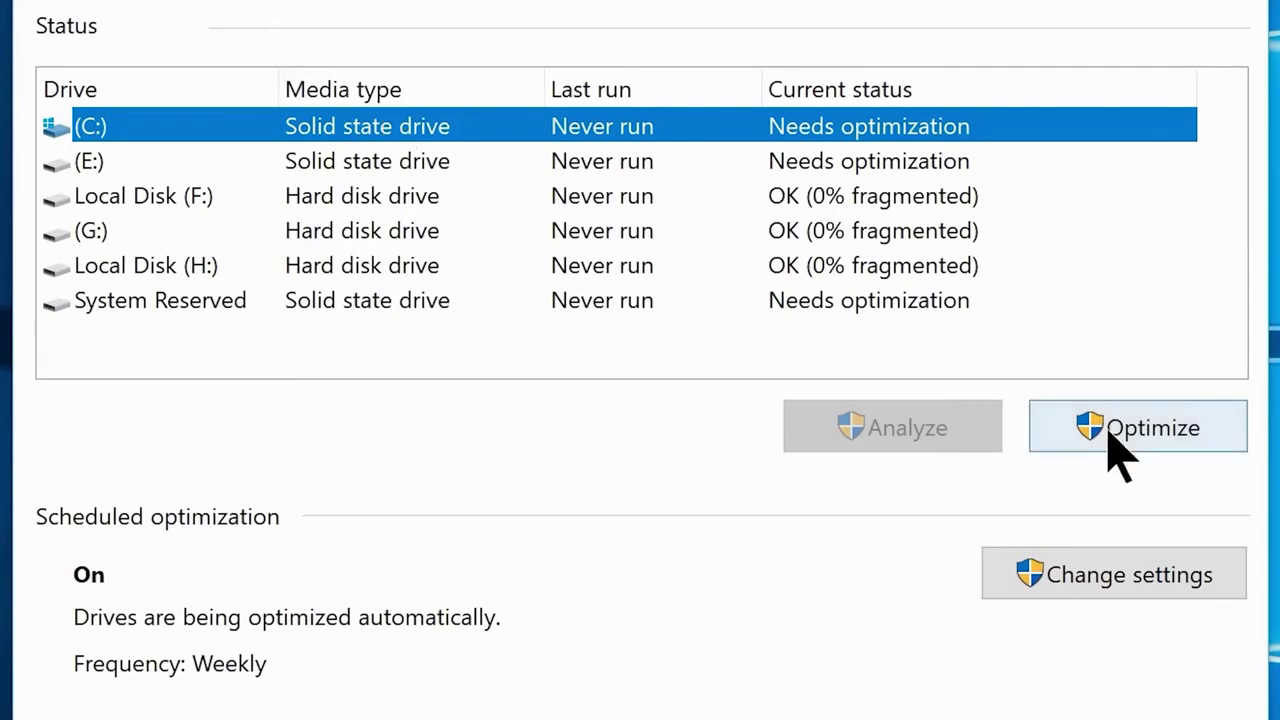
{"action": "left_click", "coordinate": [1085, 430]}
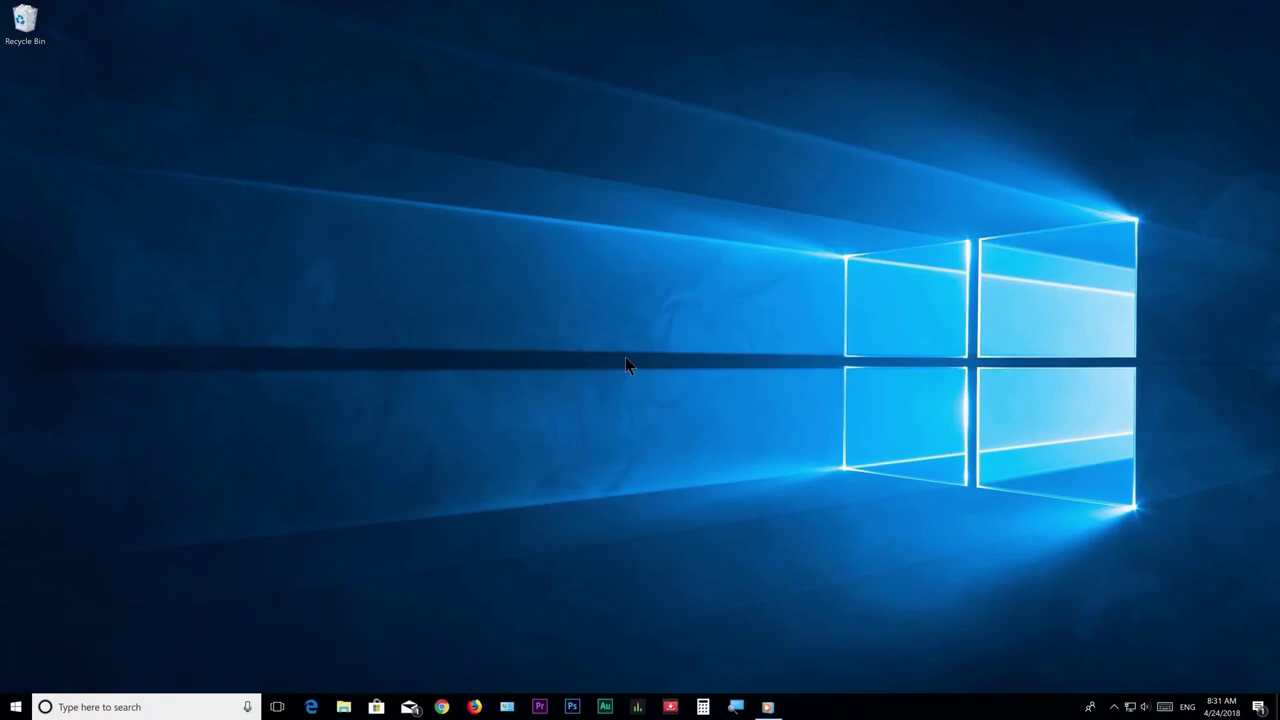
Open the startup programs list in Task Manager and disable µTorrent at startup.
{"action": "right_click", "coordinate": [878, 710]}
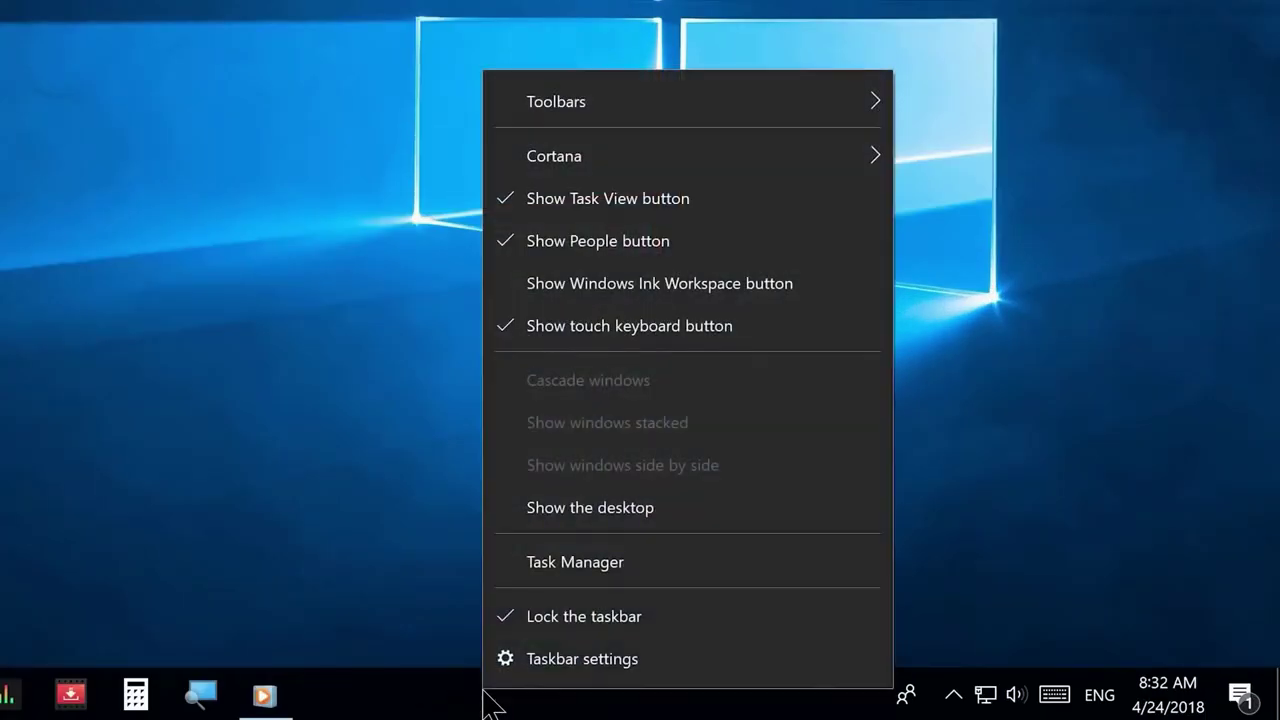
{"action": "left_click", "coordinate": [906, 646]}
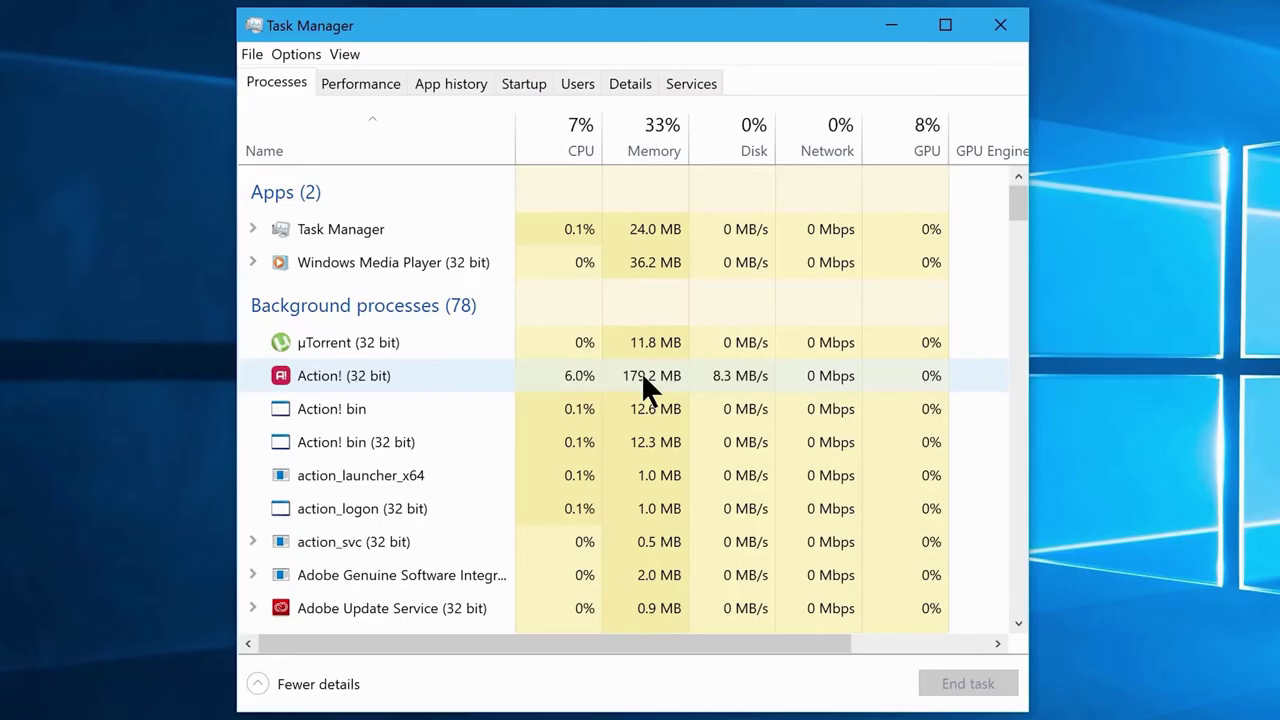
{"action": "left_click", "coordinate": [523, 83]}
{"action": "mouse_move", "coordinate": [1249, 451]}
{"action": "left_mouse_down"}
{"action": "mouse_move", "coordinate": [1257, 629]}
{"action": "mouse_move", "coordinate": [1257, 429]}
{"action": "left_mouse_up"}
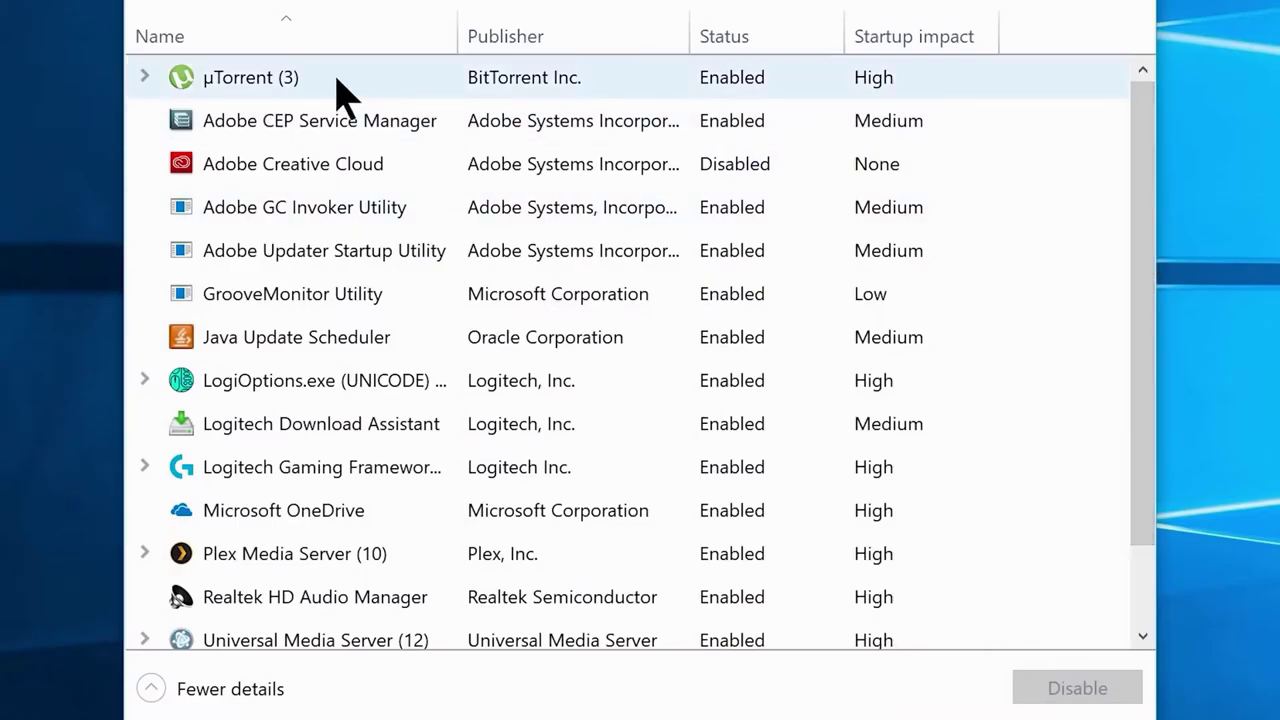
{"action": "left_click", "coordinate": [340, 96]}
{"action": "left_click", "coordinate": [1062, 699]}
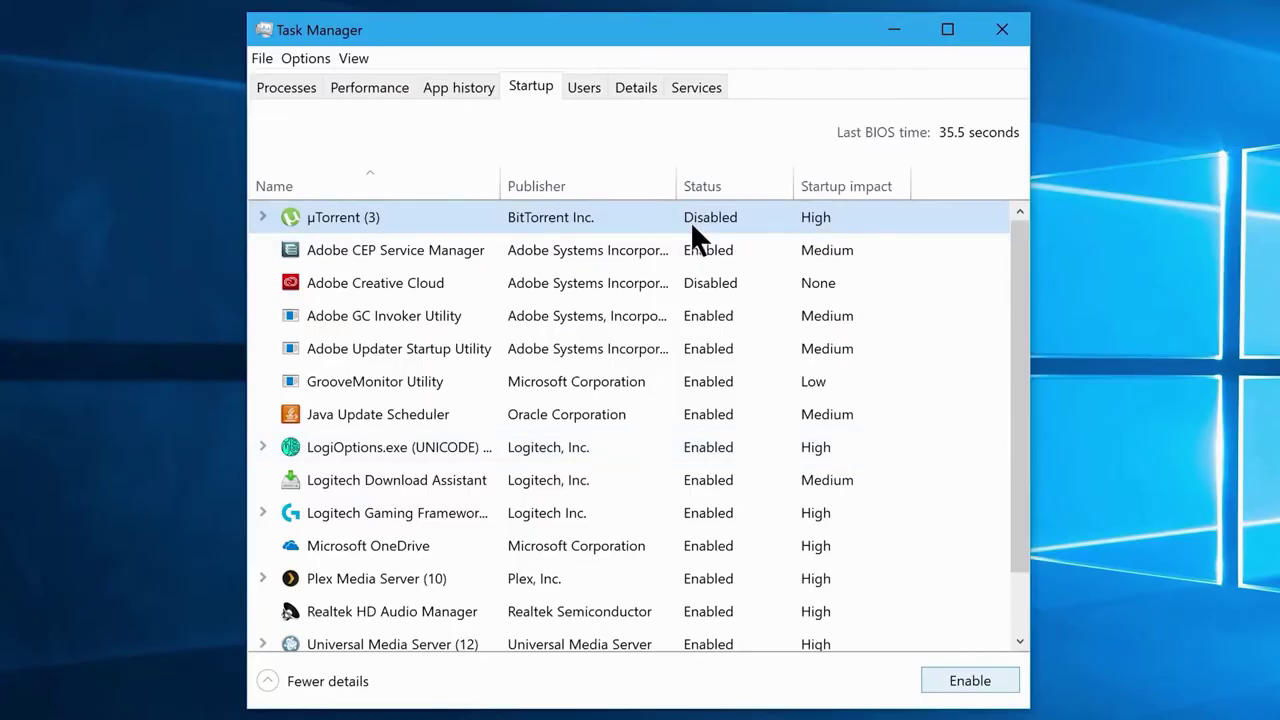
Disable the startup entries from Adobe CEP Service Manager down to LogiOptions.exe, including GrooveMonitor Utility and Java Update Scheduler.
{"action": "left_click", "coordinate": [694, 248]}
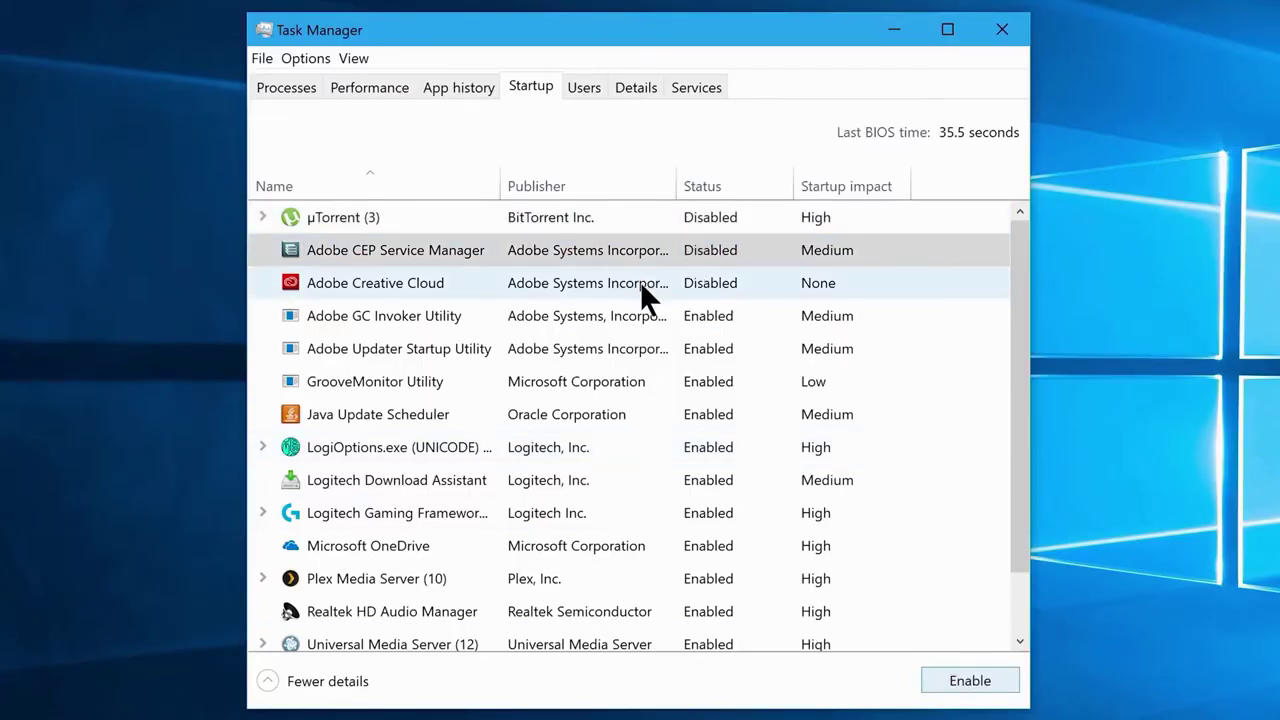
{"action": "left_click", "coordinate": [700, 315]}
{"action": "left_click", "coordinate": [966, 680]}
{"action": "left_click", "coordinate": [700, 348]}
{"action": "left_click", "coordinate": [966, 680]}
{"action": "left_click", "coordinate": [700, 381]}
Disable Logitech Download Assistant, Logitech Gaming Framework, Microsoft OneDrive and Plex Media Server at startup.
{"action": "left_click", "coordinate": [657, 478]}
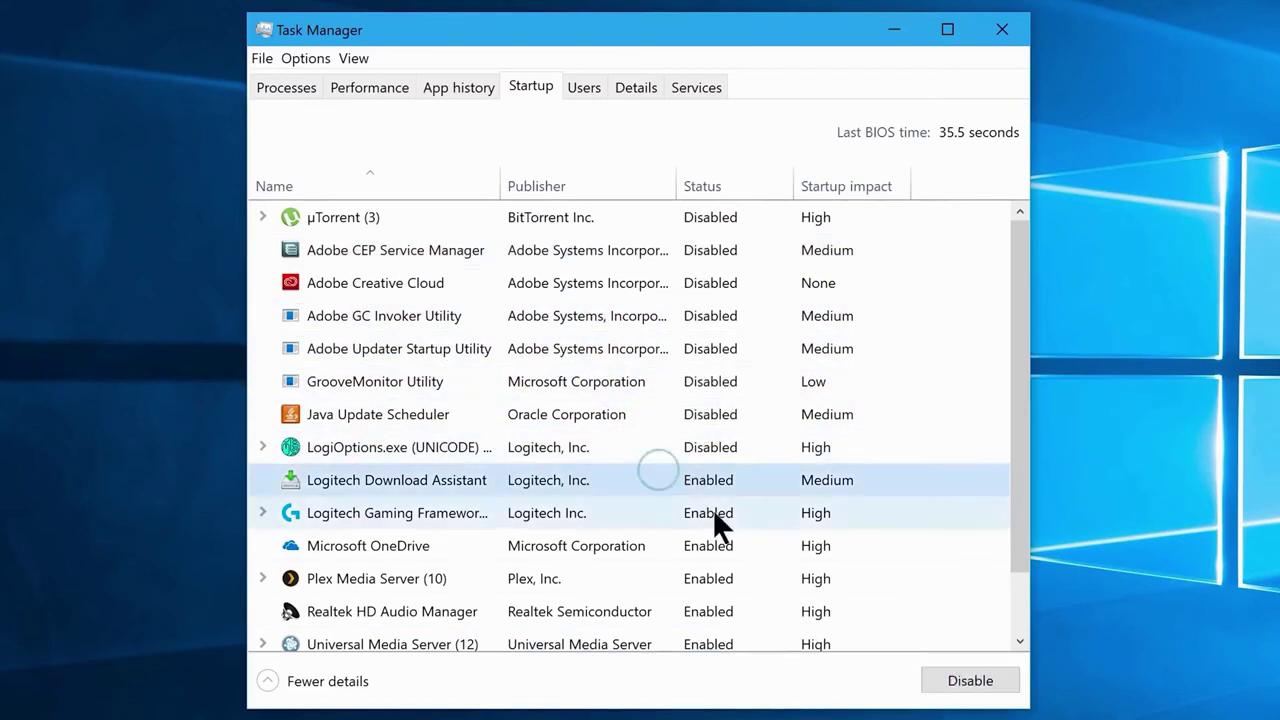
{"action": "left_click", "coordinate": [966, 680]}
{"action": "left_click", "coordinate": [700, 513]}
{"action": "left_click", "coordinate": [966, 680]}
{"action": "left_click", "coordinate": [700, 546]}
{"action": "left_click", "coordinate": [966, 680]}
{"action": "left_click", "coordinate": [760, 579]}
{"action": "left_click", "coordinate": [966, 680]}
Disable Universal Media Server and Utweb at startup, and close Task Manager.
{"action": "left_click", "coordinate": [760, 644]}
{"action": "left_click", "coordinate": [966, 680]}
{"action": "left_click", "coordinate": [700, 602]}
{"action": "left_click", "coordinate": [966, 680]}
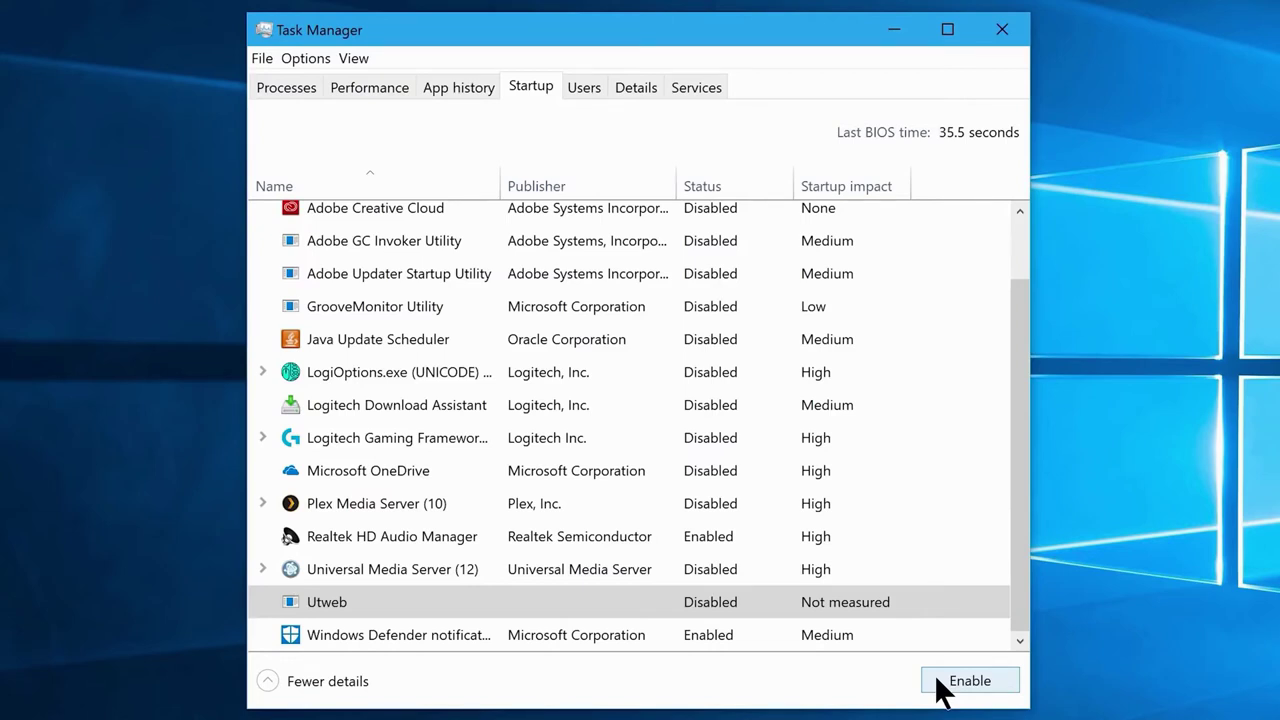
{"action": "left_click", "coordinate": [985, 30]}
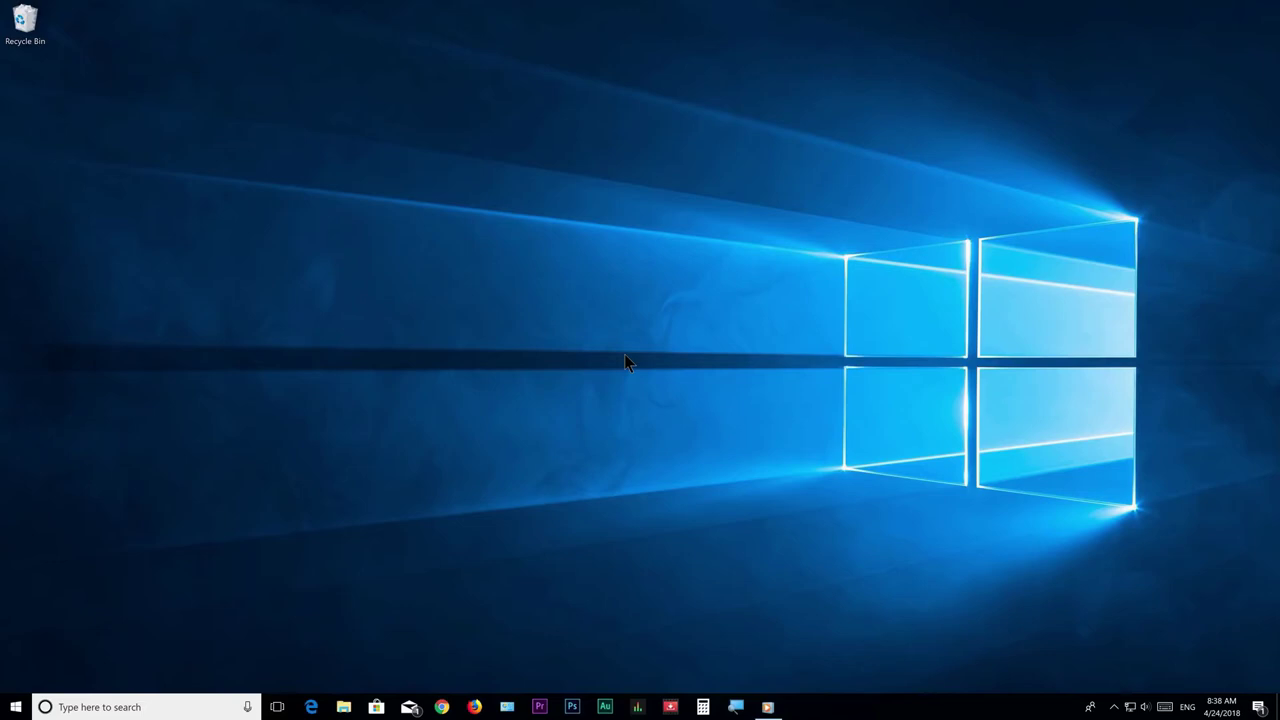
Open the Windows Temp folder by running temp, and grant permission to access it.
{"action": "key", "text": "super+r"}
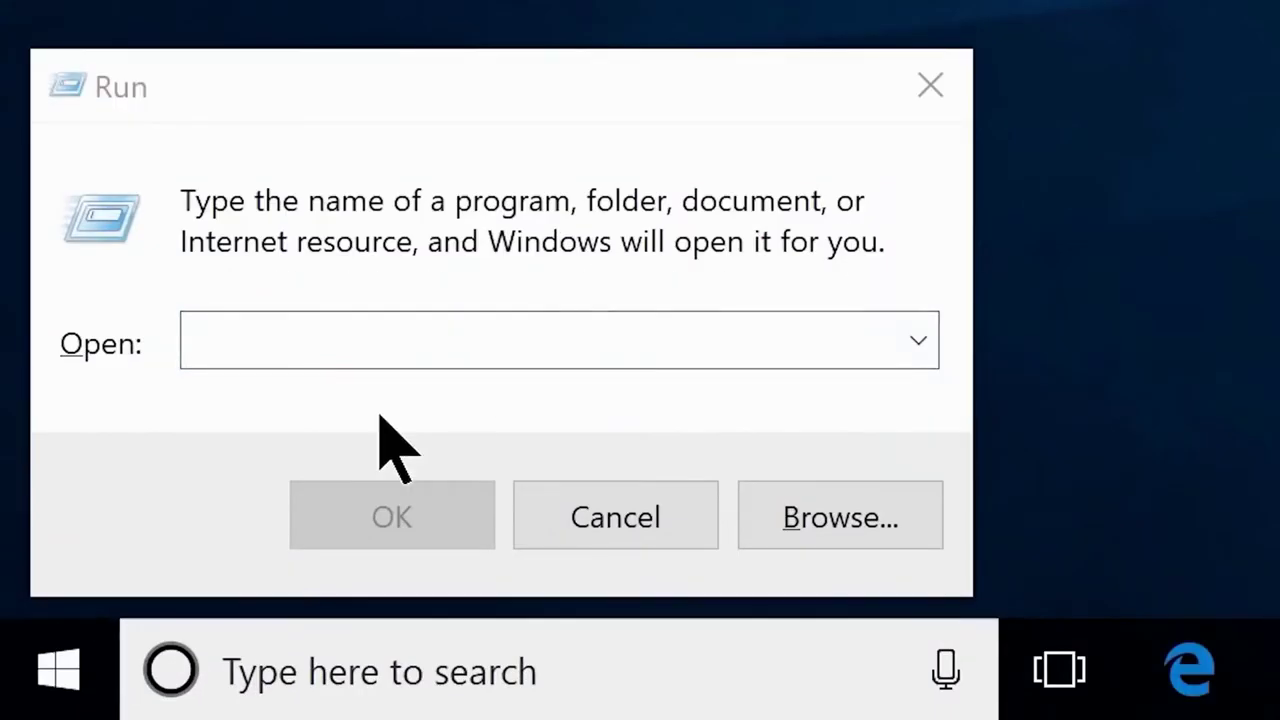
{"action": "left_click", "coordinate": [371, 343]}
{"action": "type", "text": "temp"}
{"action": "left_click", "coordinate": [384, 522]}
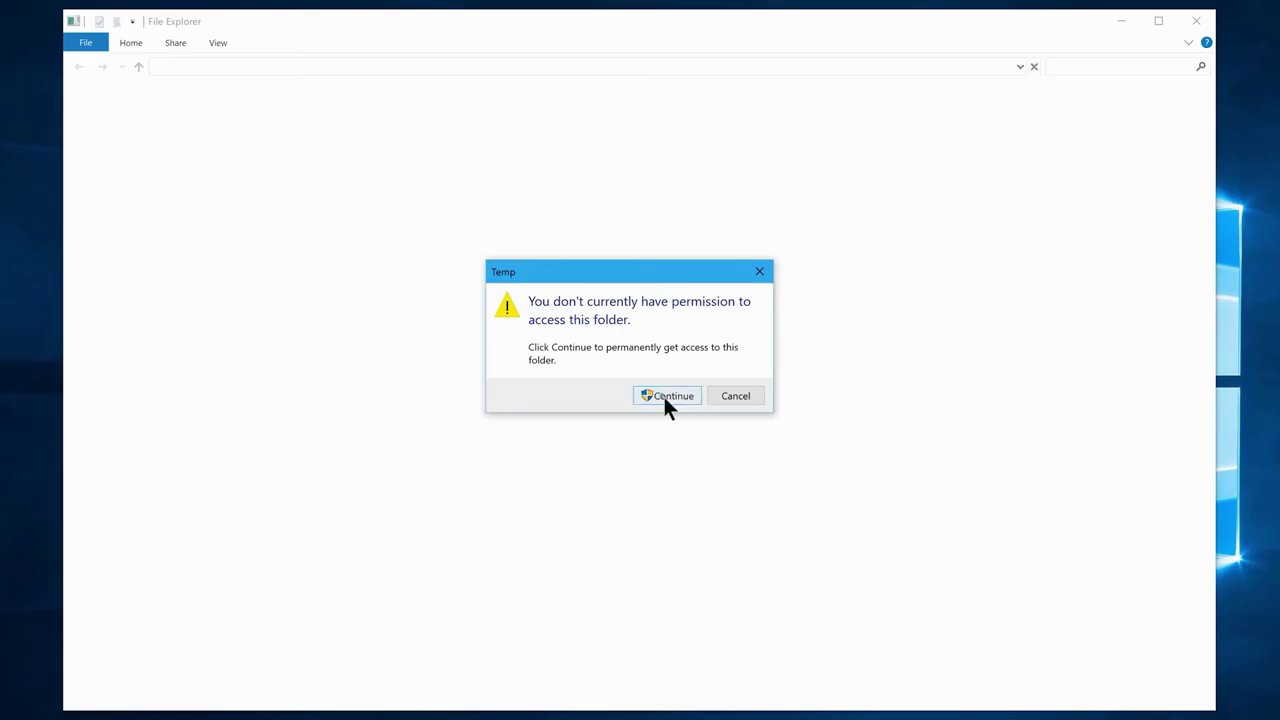
{"action": "left_click", "coordinate": [667, 396]}
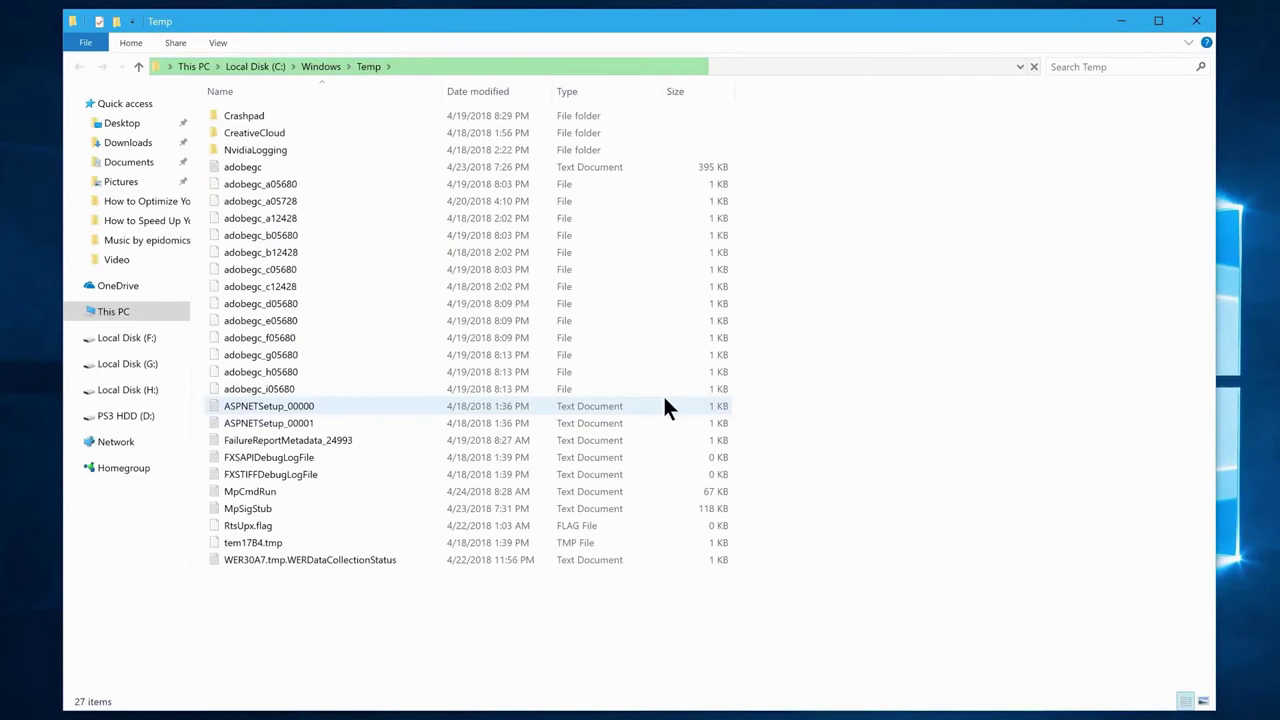
Permanently delete all items in the Windows Temp folder.
{"action": "left_click", "coordinate": [662, 397]}
{"action": "key", "text": "ctrl+a"}
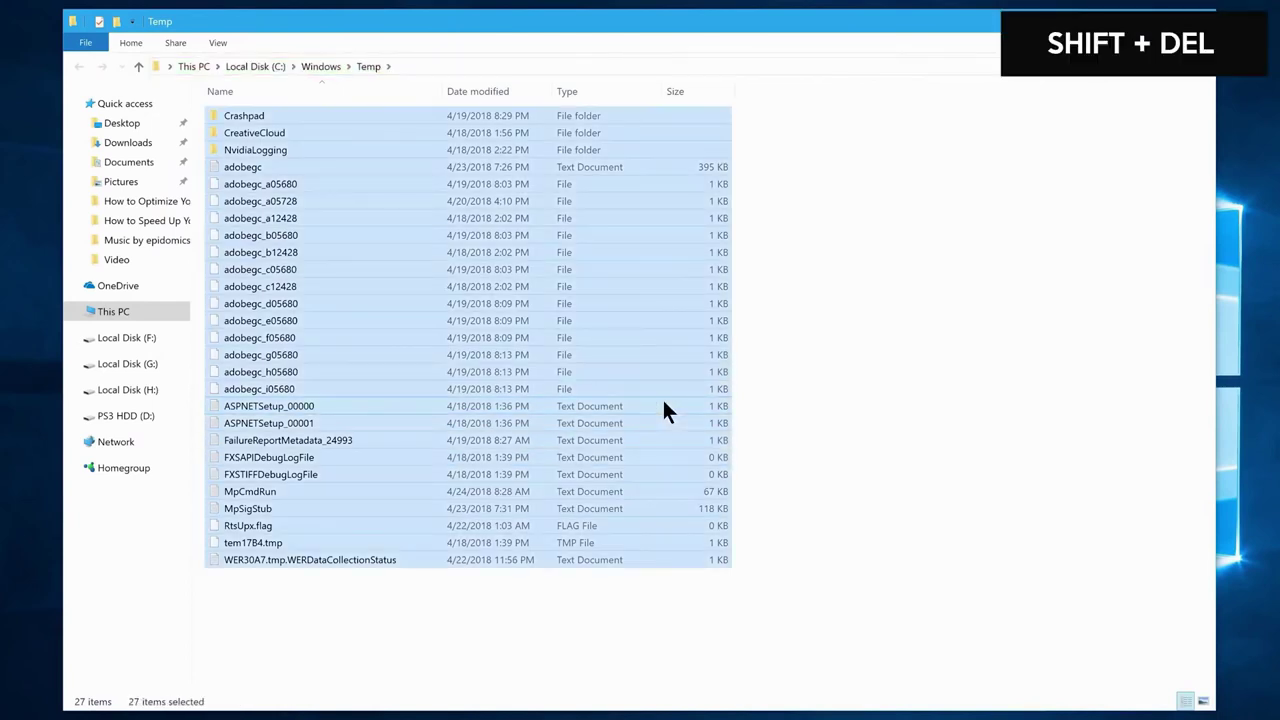
{"action": "key", "text": "shift+Delete"}
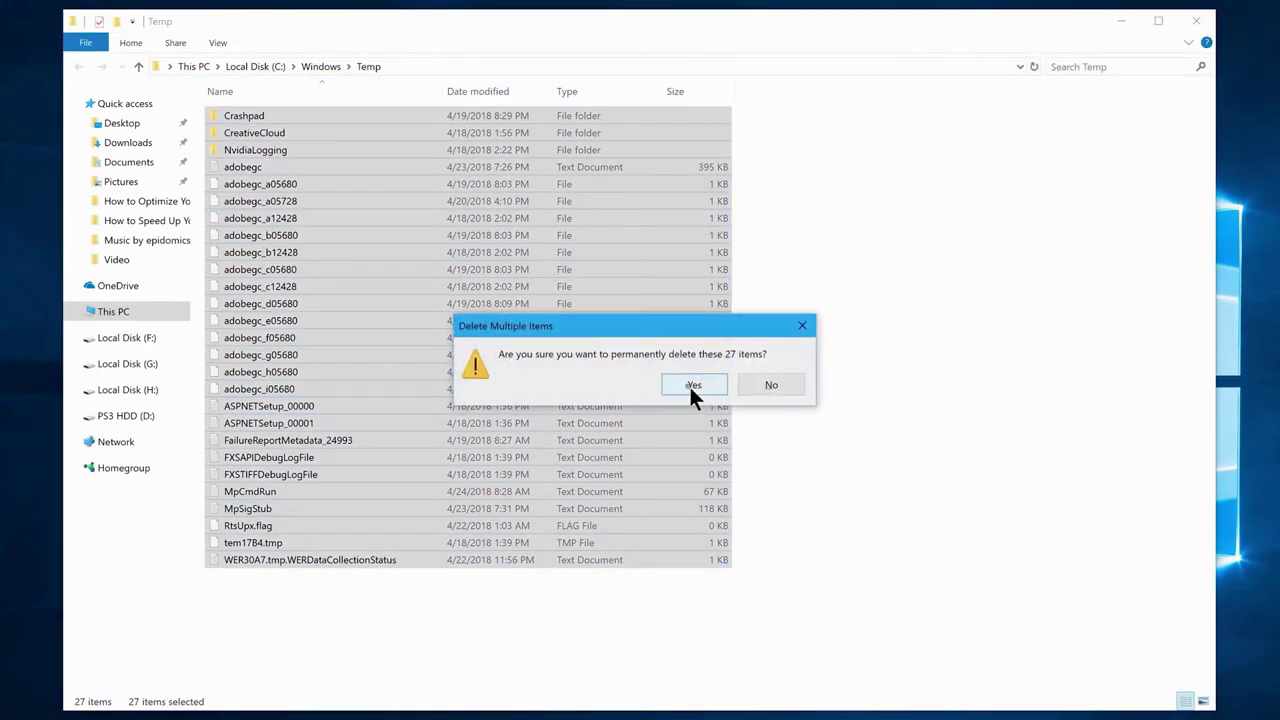
{"action": "left_click", "coordinate": [689, 386]}
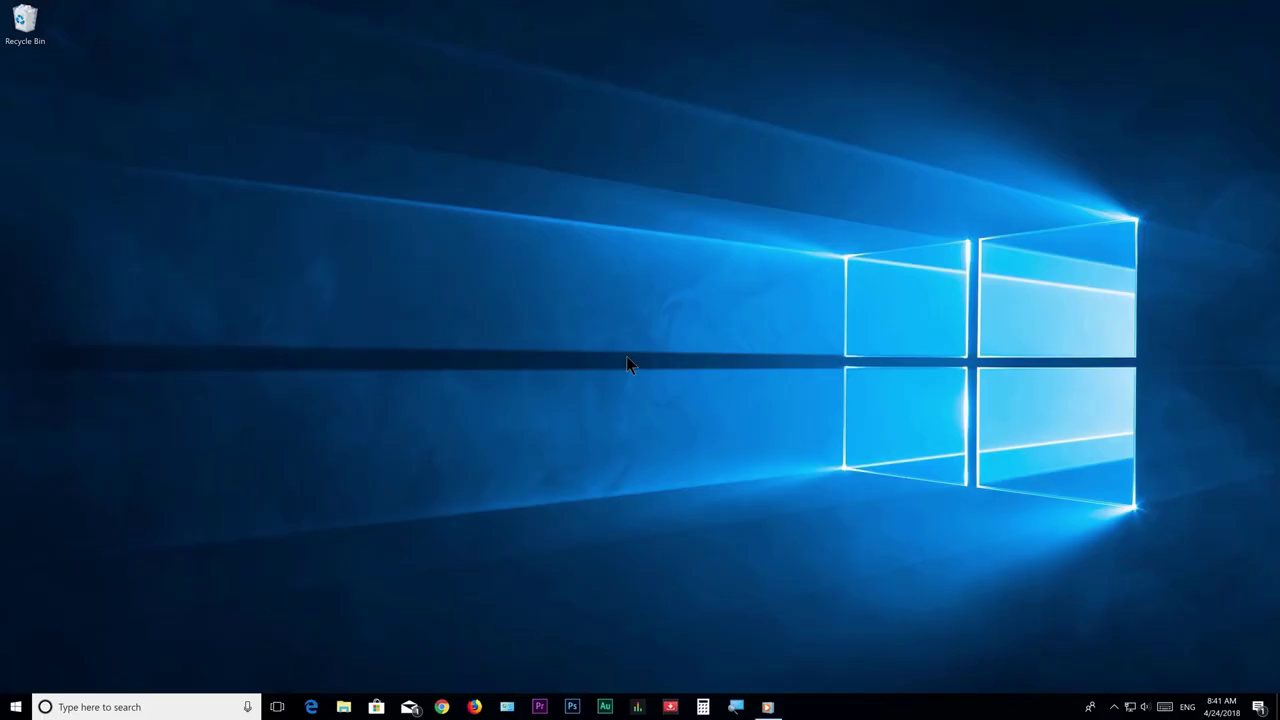
Open the user account's temporary files folder by running %temp%.
{"action": "key", "text": "super+r"}
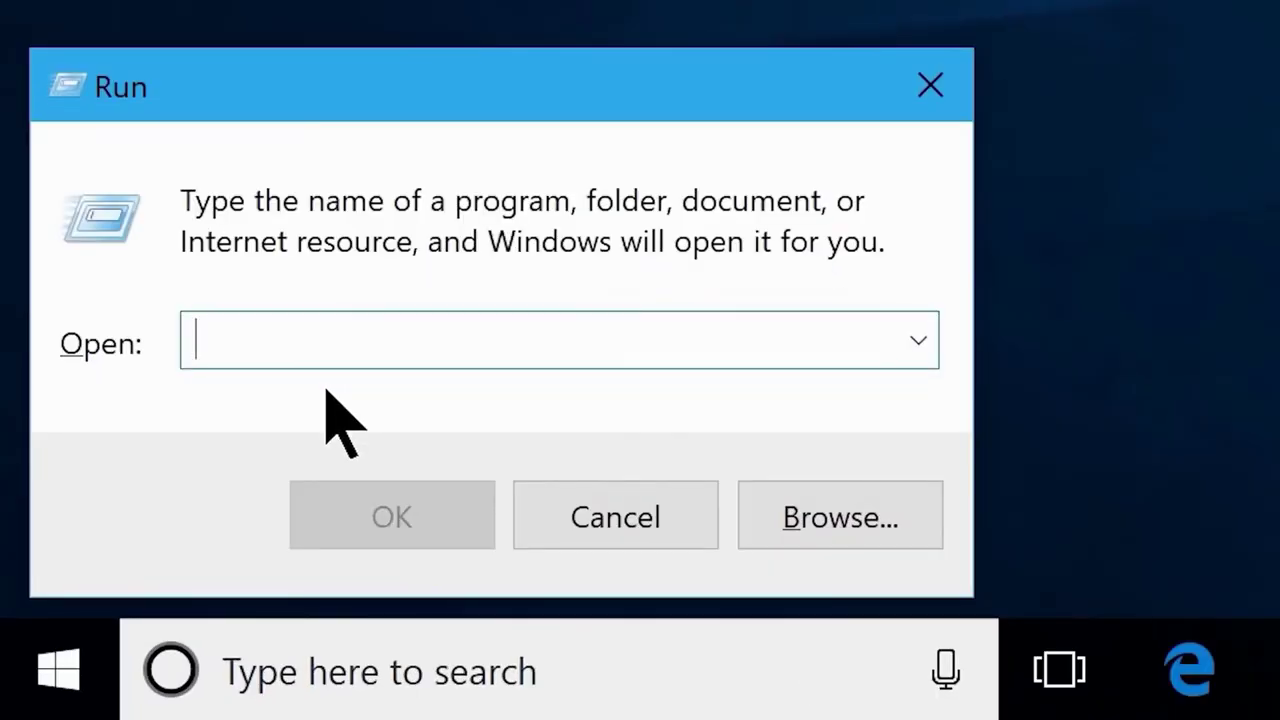
{"action": "type", "text": "%temp%"}
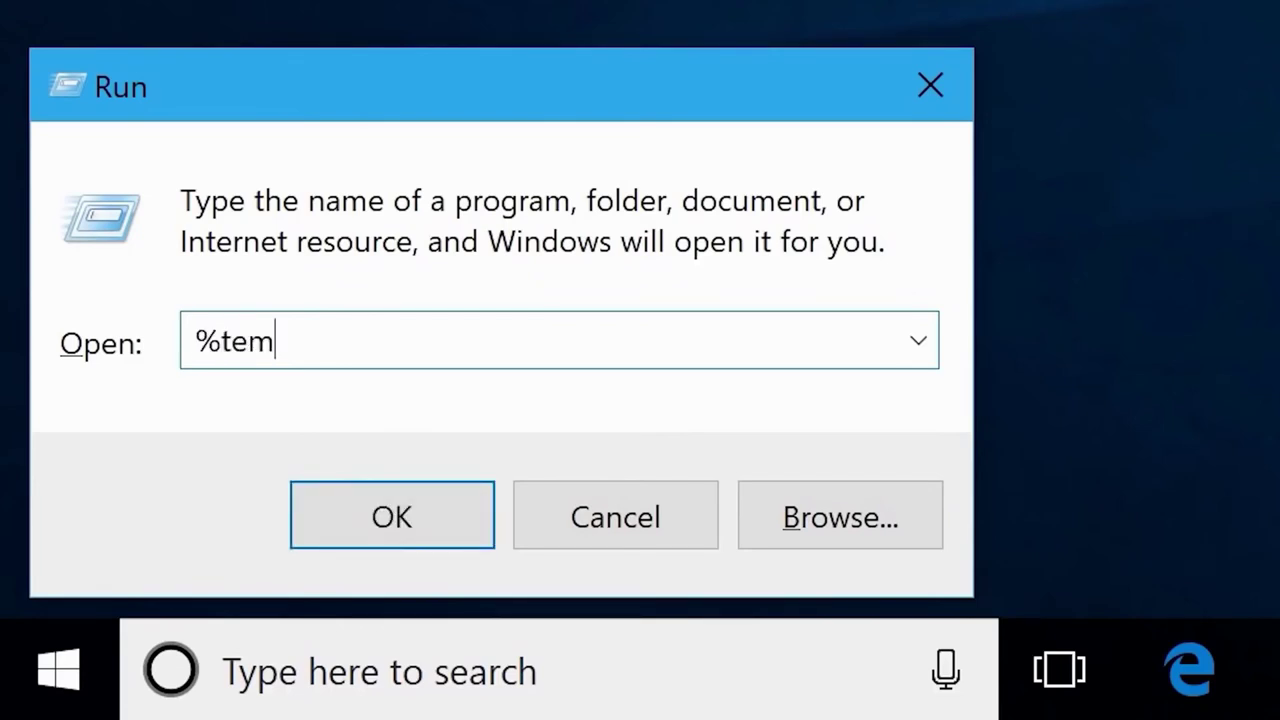
{"action": "left_click", "coordinate": [374, 505]}
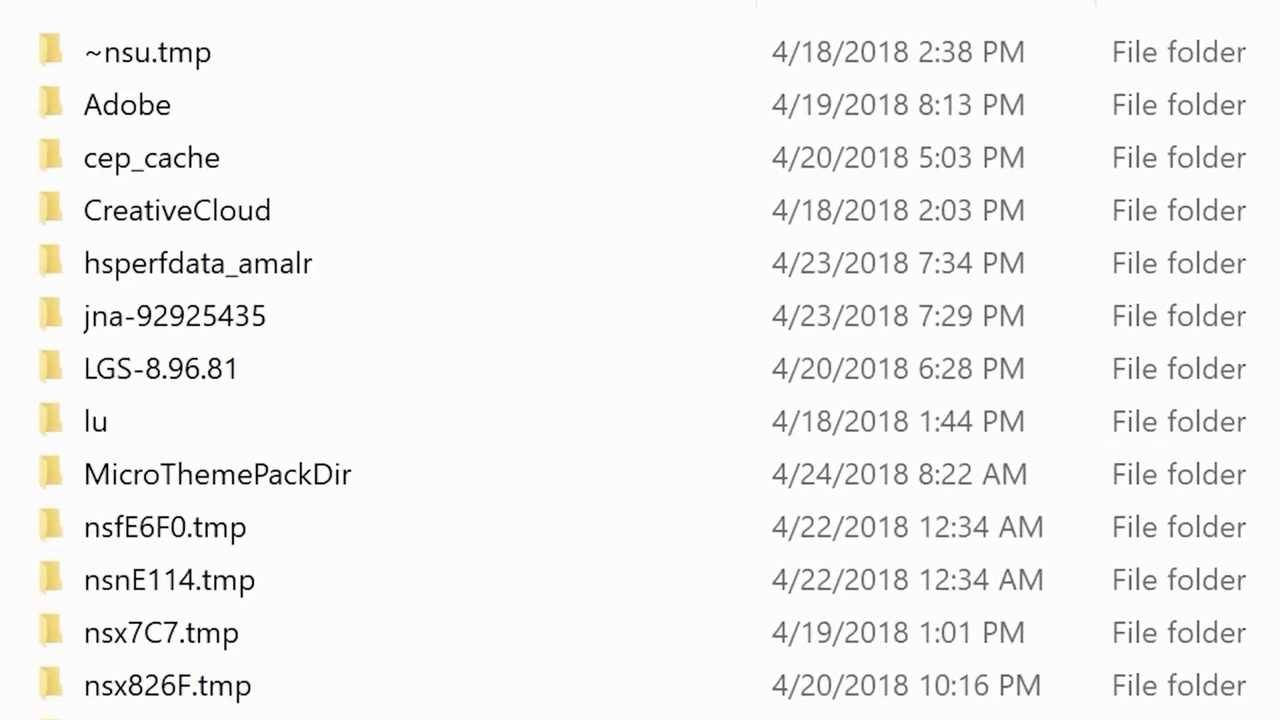
Permanently delete all items in the user account's Temp folder, and close the folder window.
{"action": "left_click", "coordinate": [603, 348]}
{"action": "key", "text": "ctrl+a"}
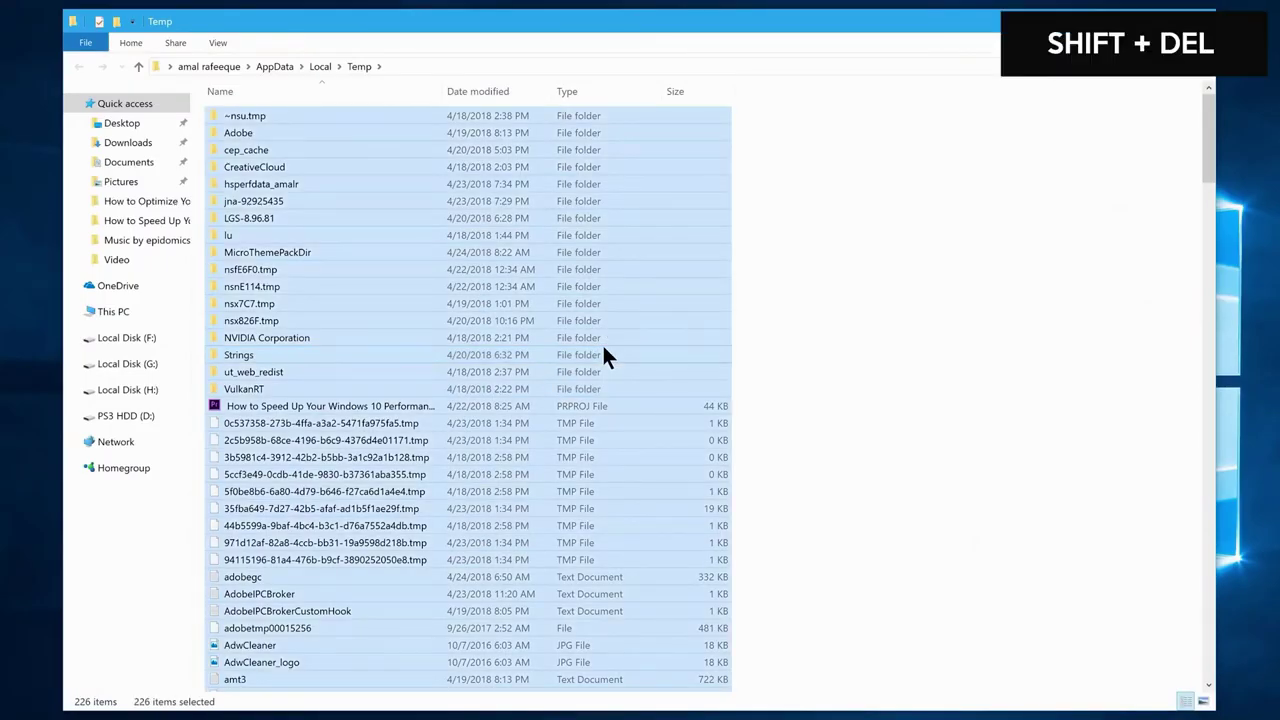
{"action": "key", "text": "shift+Delete"}
{"action": "left_click", "coordinate": [685, 385]}
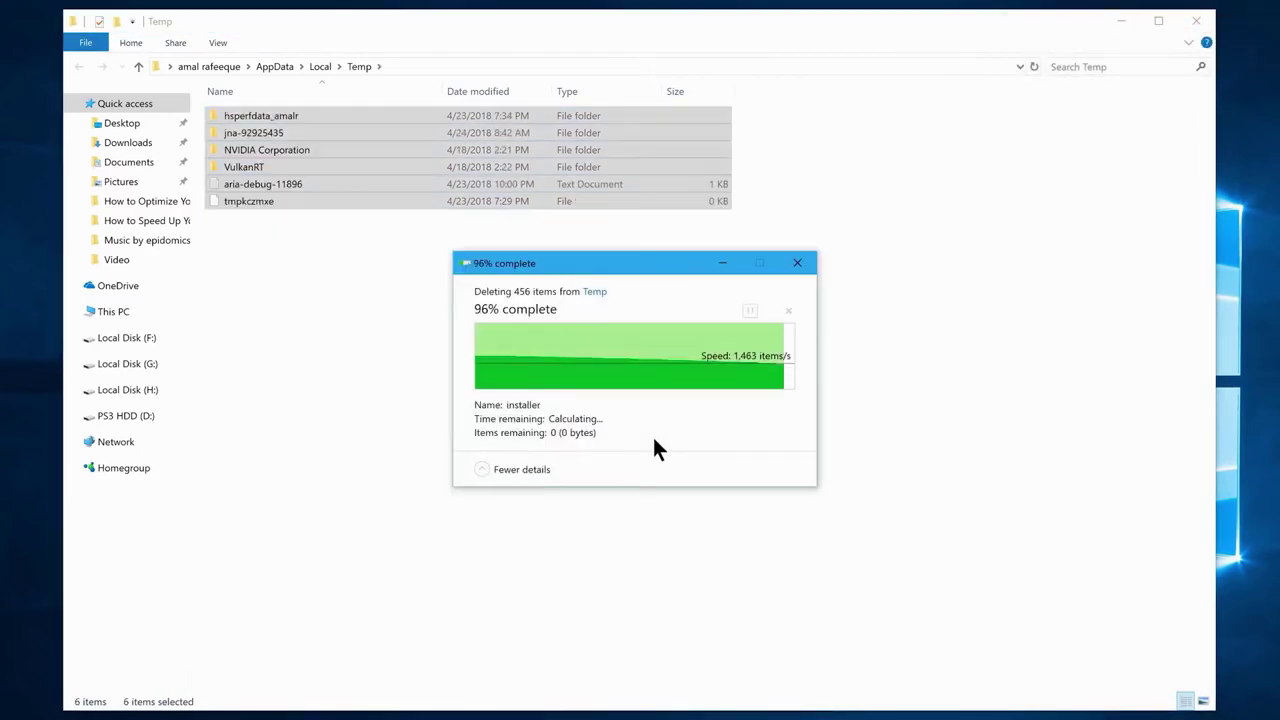
{"action": "left_click", "coordinate": [654, 441]}
{"action": "left_click", "coordinate": [1196, 20]}
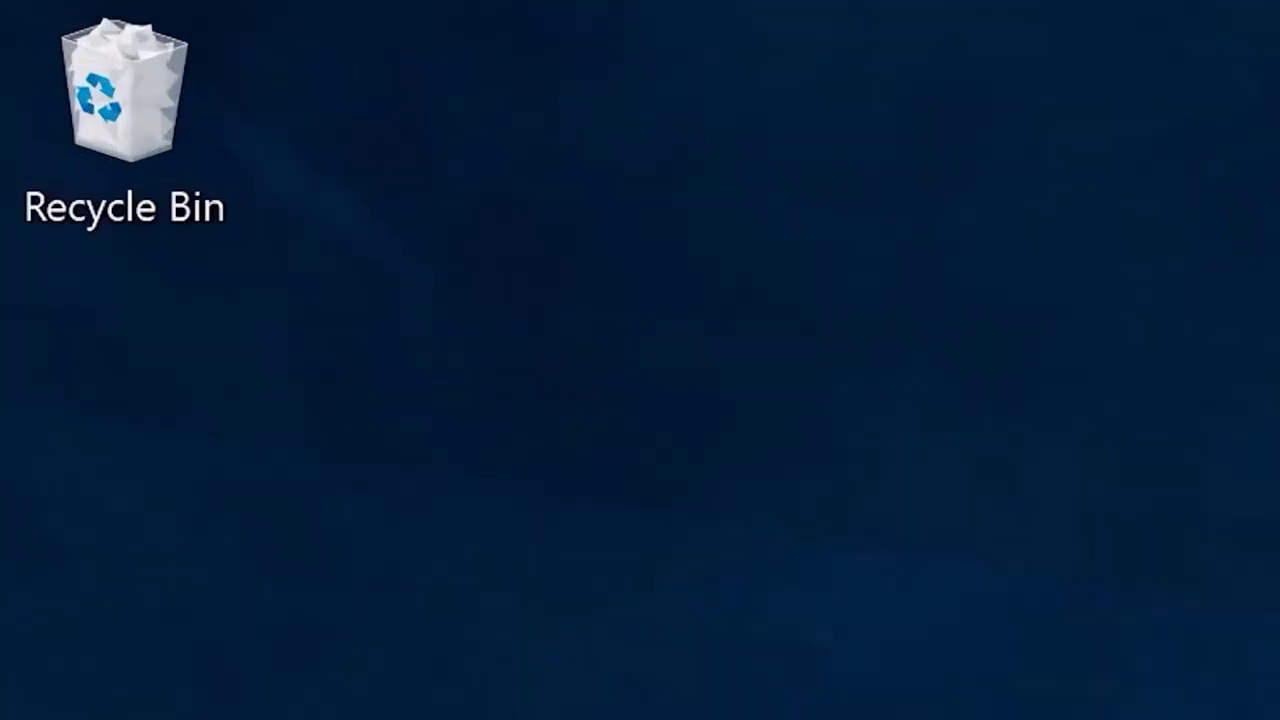
Open the Recycle Bin and permanently delete all its contents.
{"action": "double_click", "coordinate": [25, 20]}
{"action": "key", "text": "ctrl+a"}
{"action": "right_click", "coordinate": [626, 390]}
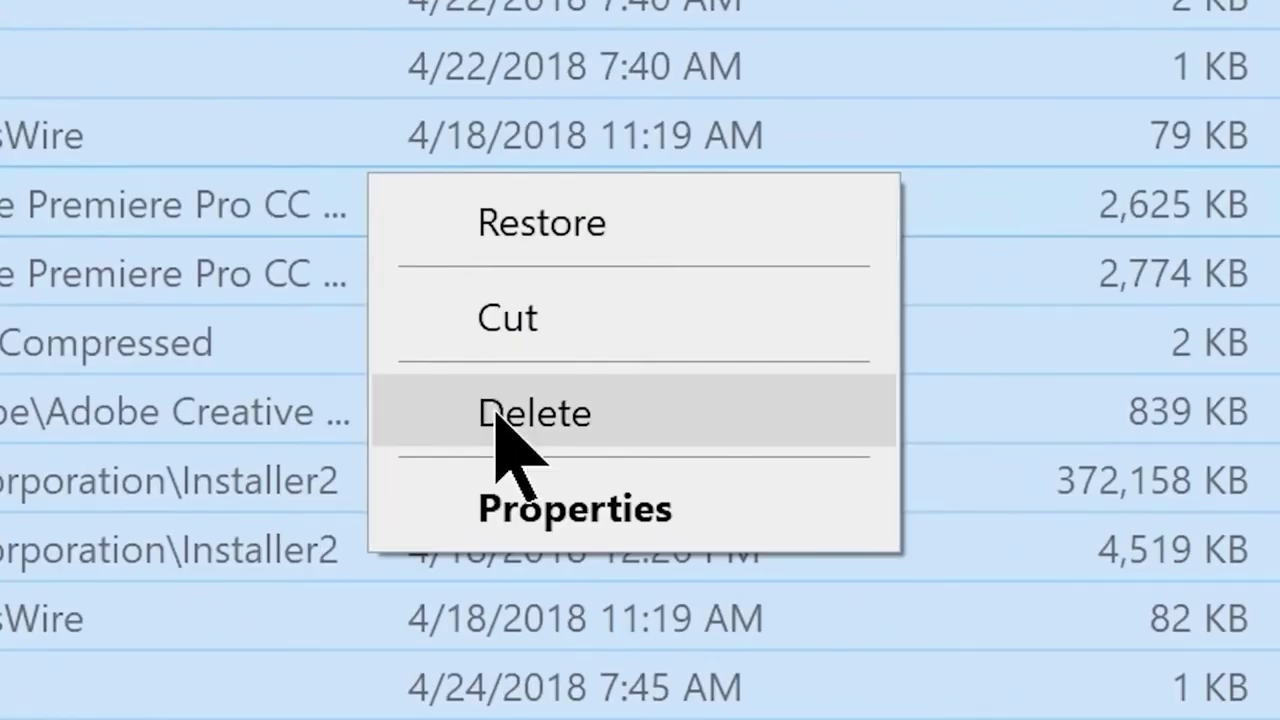
{"action": "left_click", "coordinate": [495, 410]}
{"action": "left_click", "coordinate": [820, 451]}
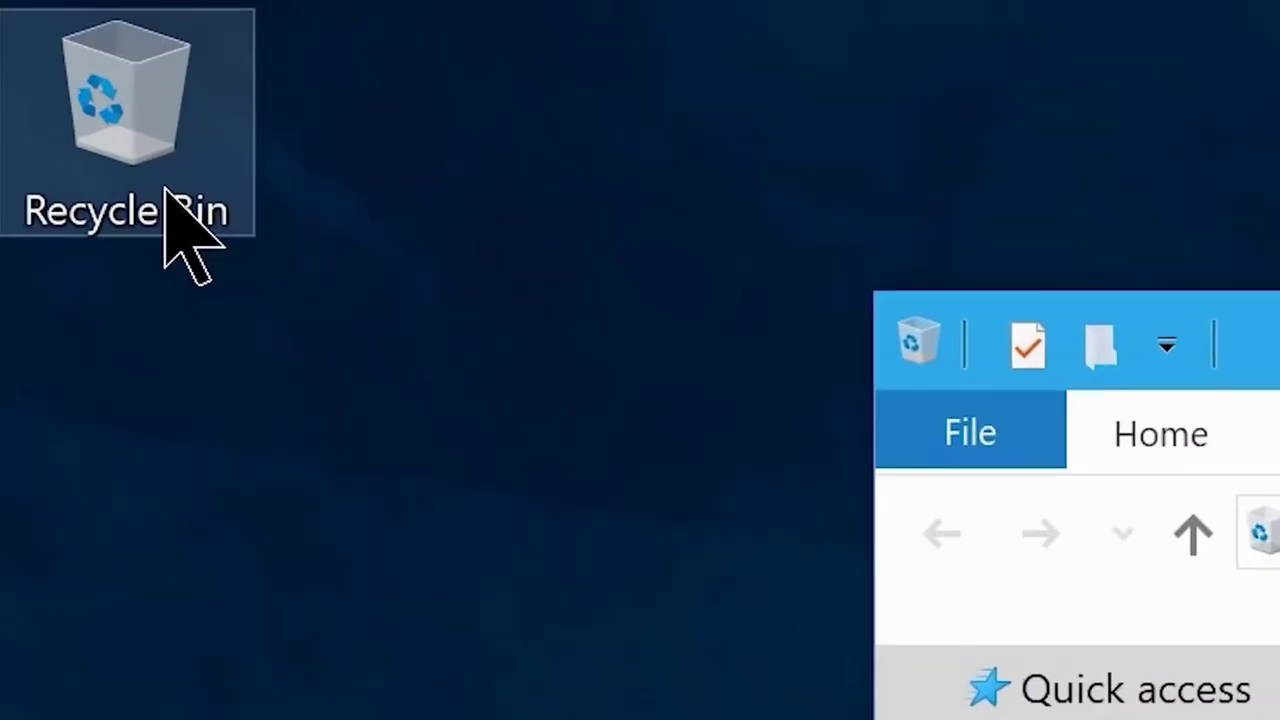
Open the Recycle Bin properties and check the custom maximum size setting for Local Disk (C:).
{"action": "right_click", "coordinate": [33, 39]}
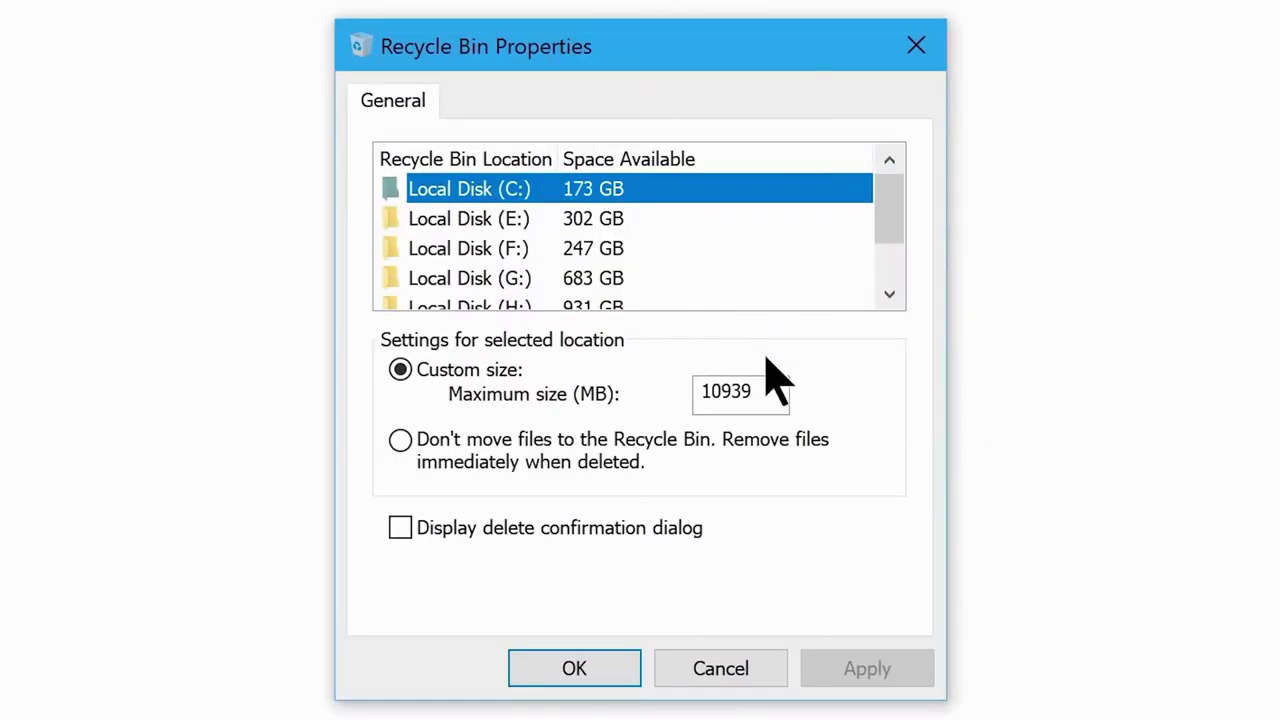
{"action": "double_click", "coordinate": [766, 380]}
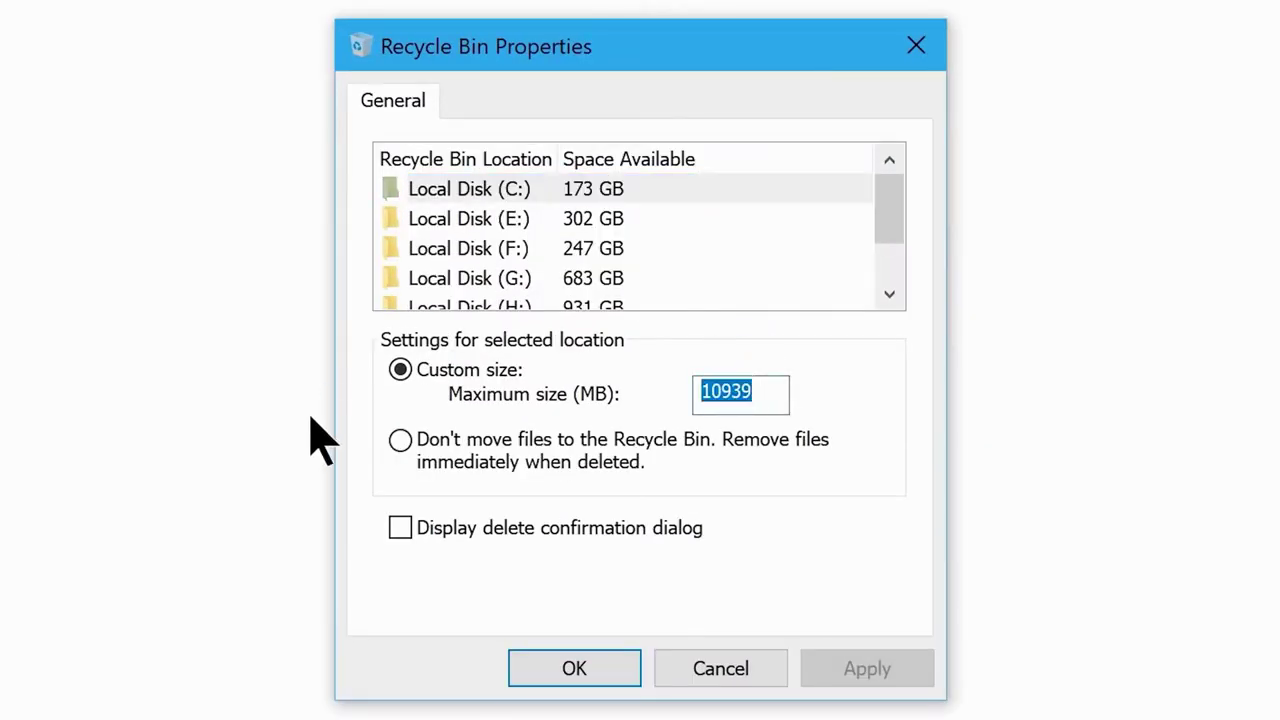
{"action": "left_click", "coordinate": [507, 190]}
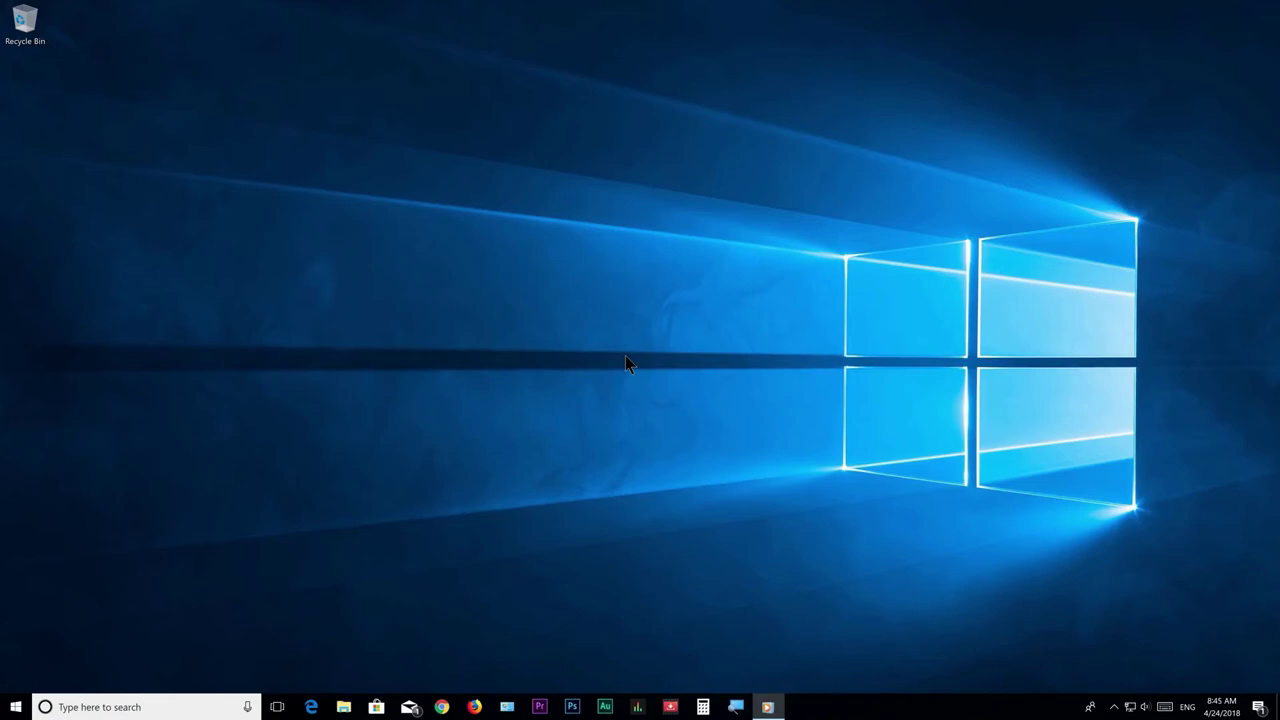
Find and open This PC, open the properties of Local Disk (C:), and launch Disk Cleanup for it.
{"action": "left_click", "coordinate": [16, 707]}
{"action": "type", "text": "This pc"}
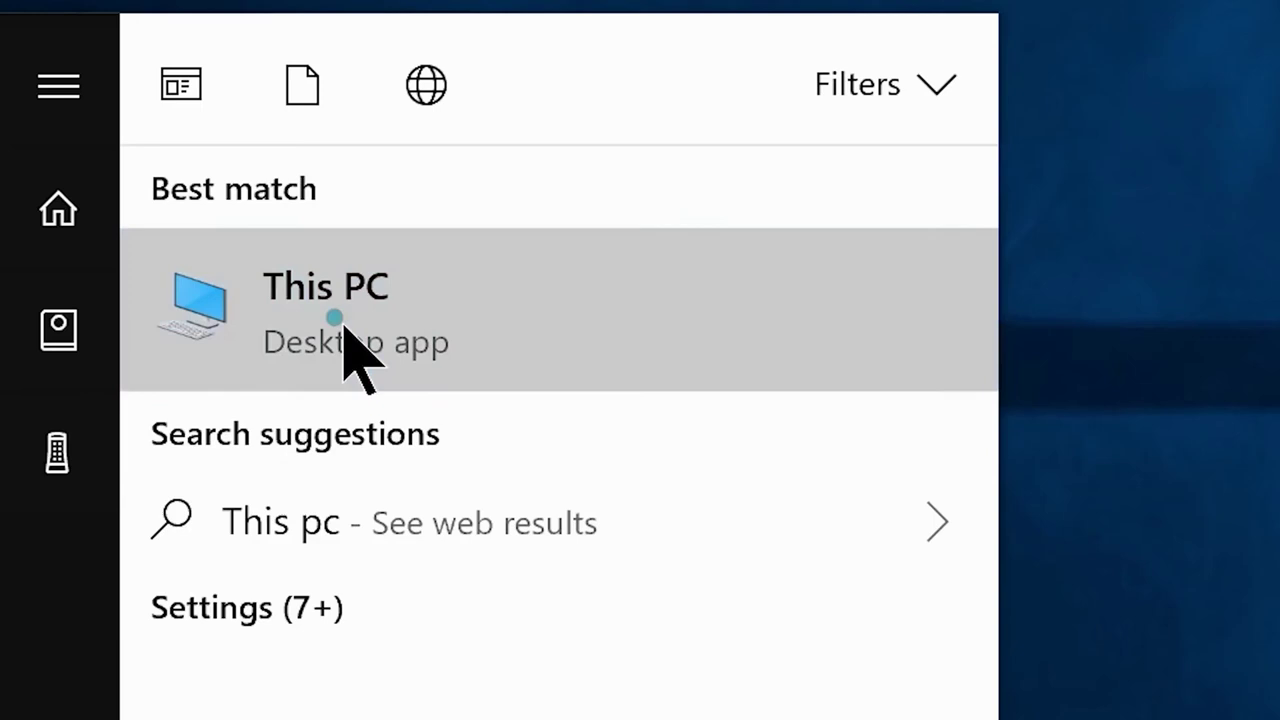
{"action": "left_click", "coordinate": [343, 326]}
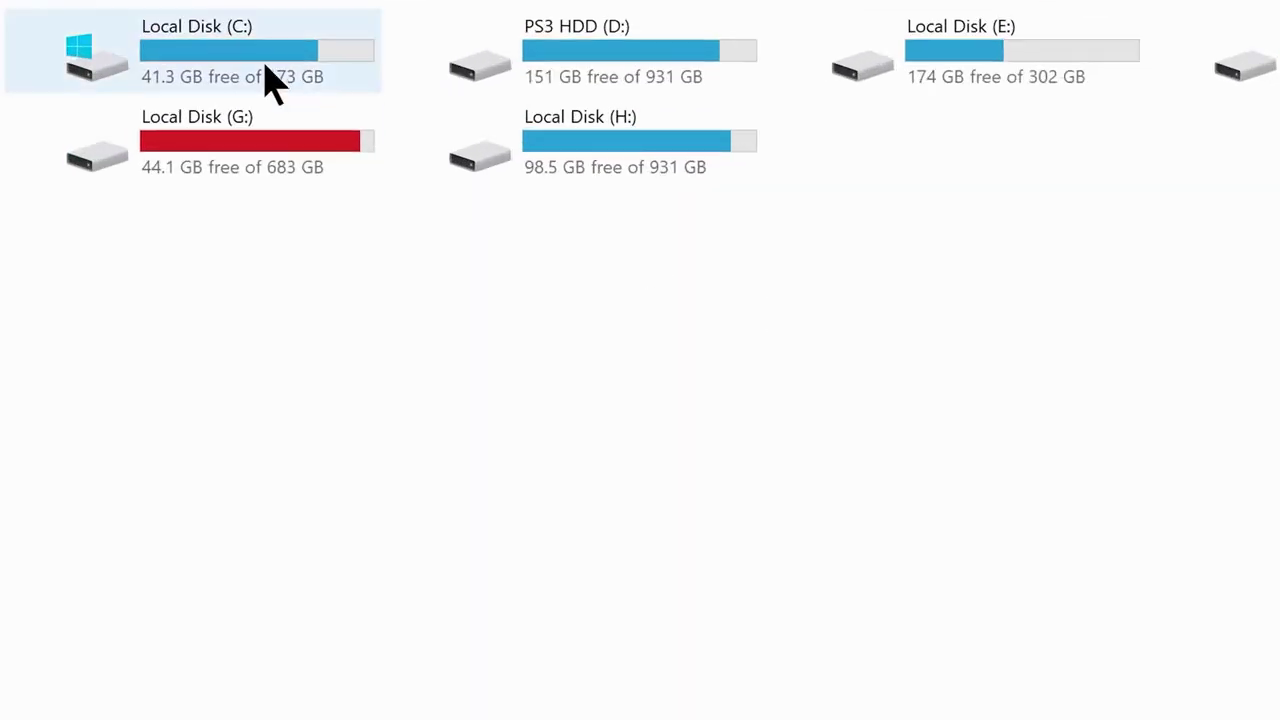
{"action": "right_click", "coordinate": [347, 260]}
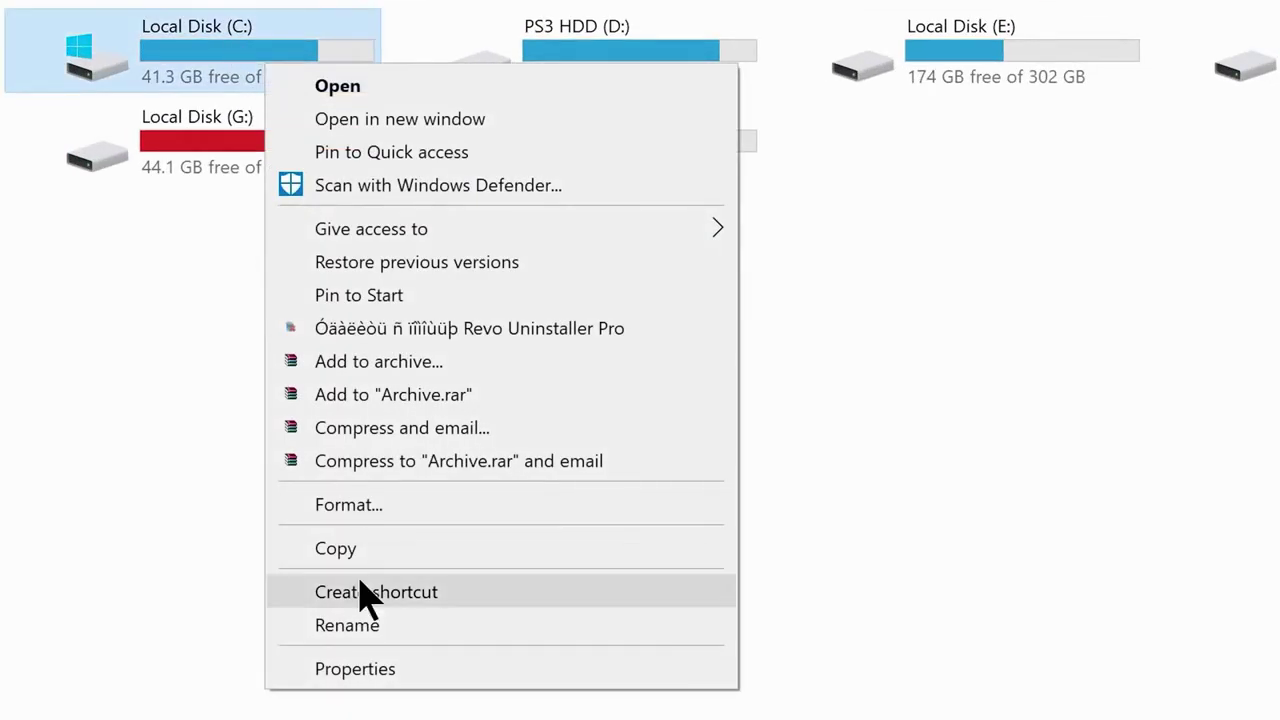
{"action": "left_click", "coordinate": [358, 668]}
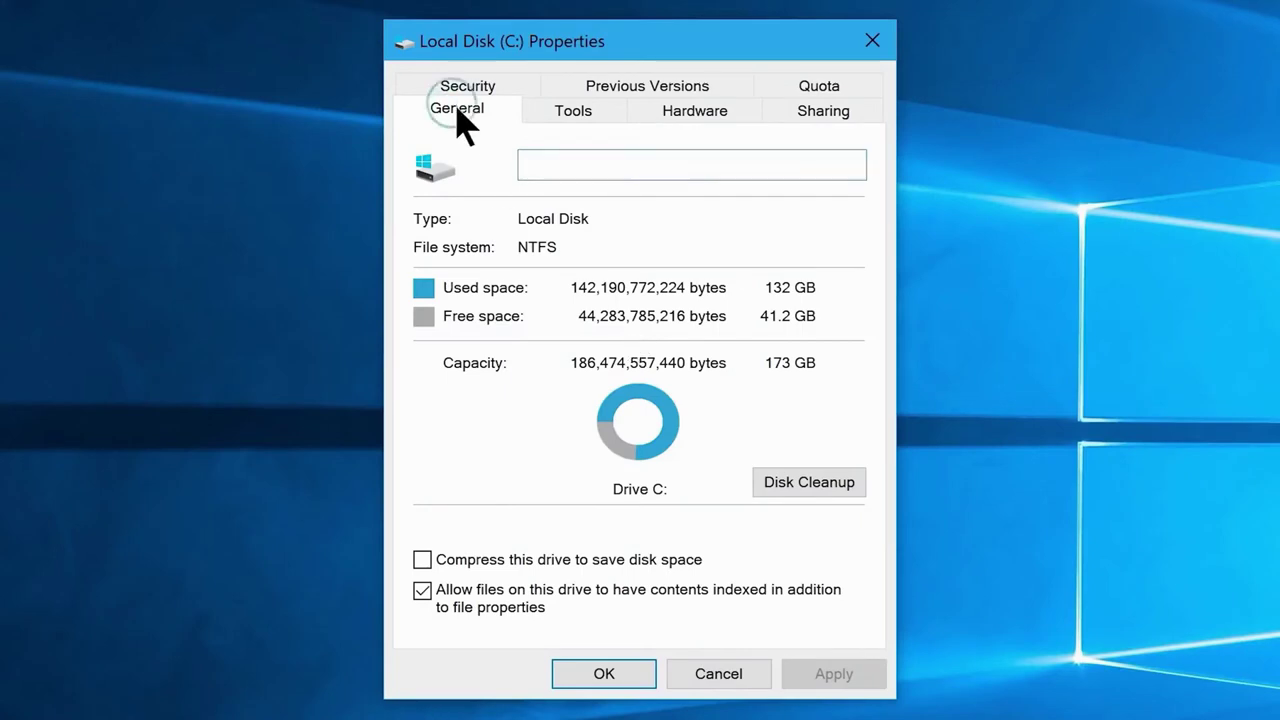
{"action": "left_click", "coordinate": [810, 483]}
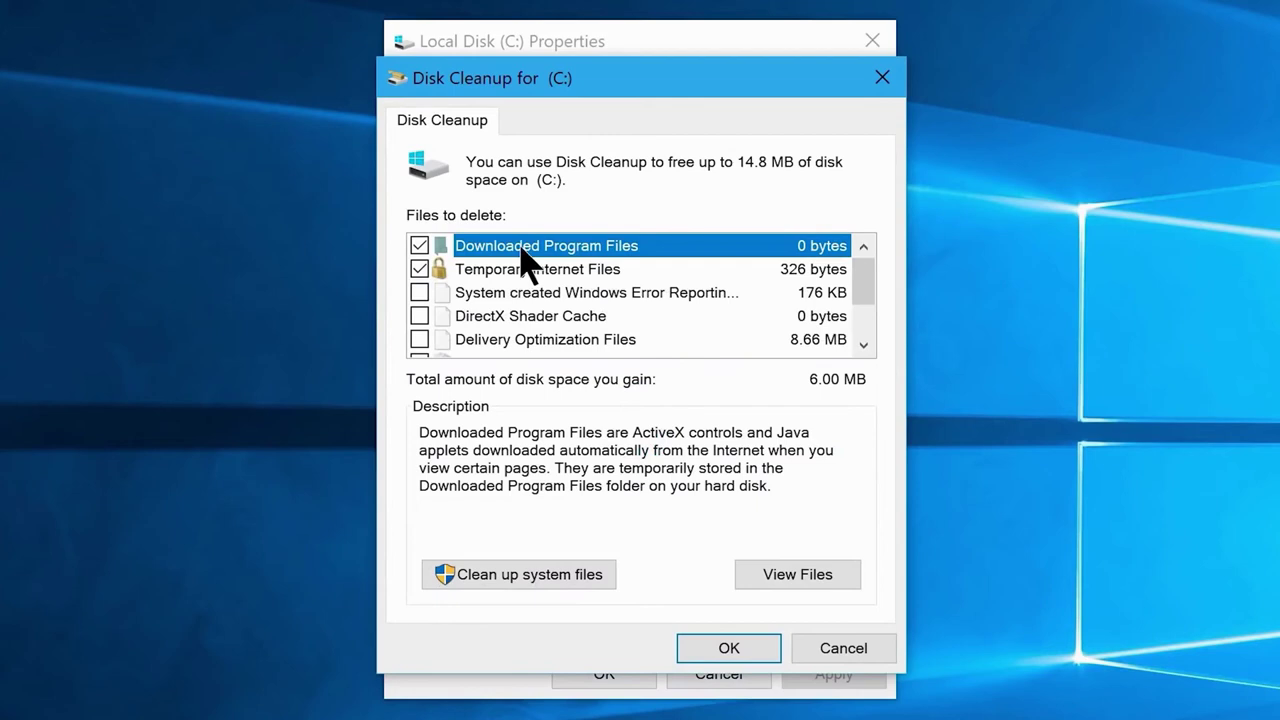
Review the file categories in Disk Cleanup and include Temporary files and Recycle Bin in the files to delete.
{"action": "left_click", "coordinate": [519, 270]}
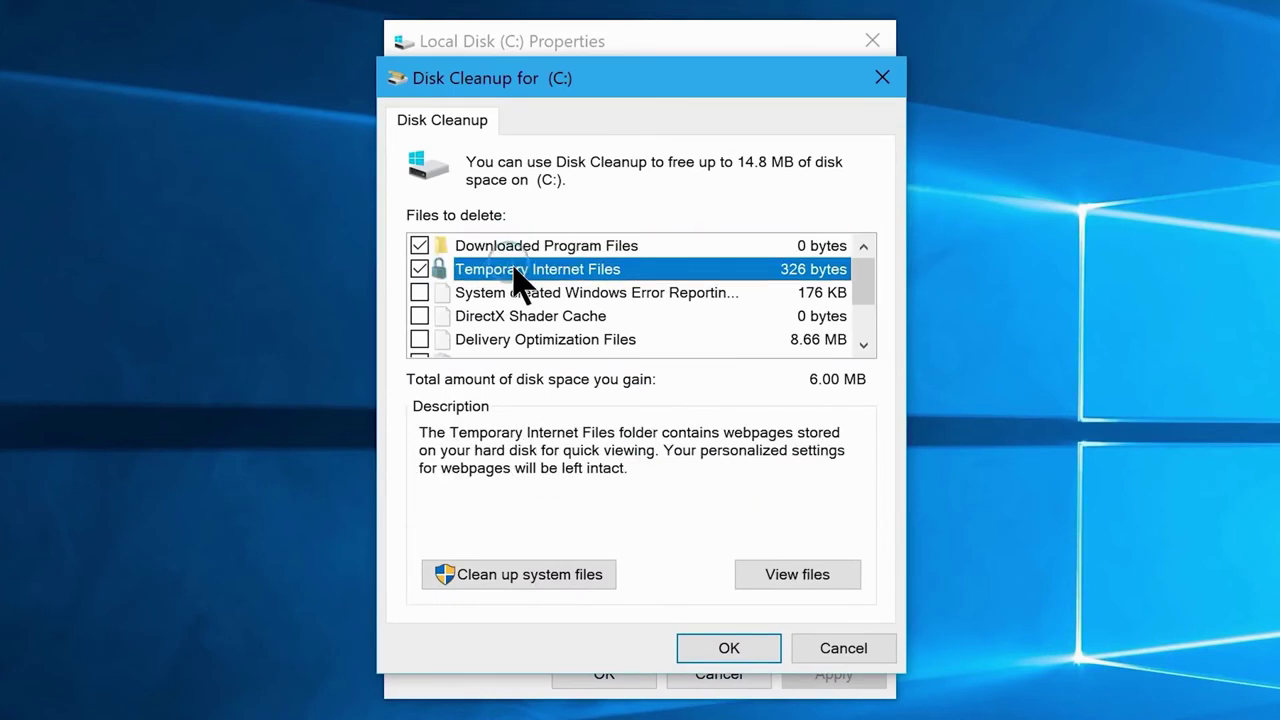
{"action": "scroll", "coordinate": [500, 310], "scroll_direction": "down", "scroll_amount": 1}
{"action": "left_click", "coordinate": [484, 340]}
{"action": "left_click", "coordinate": [420, 316]}
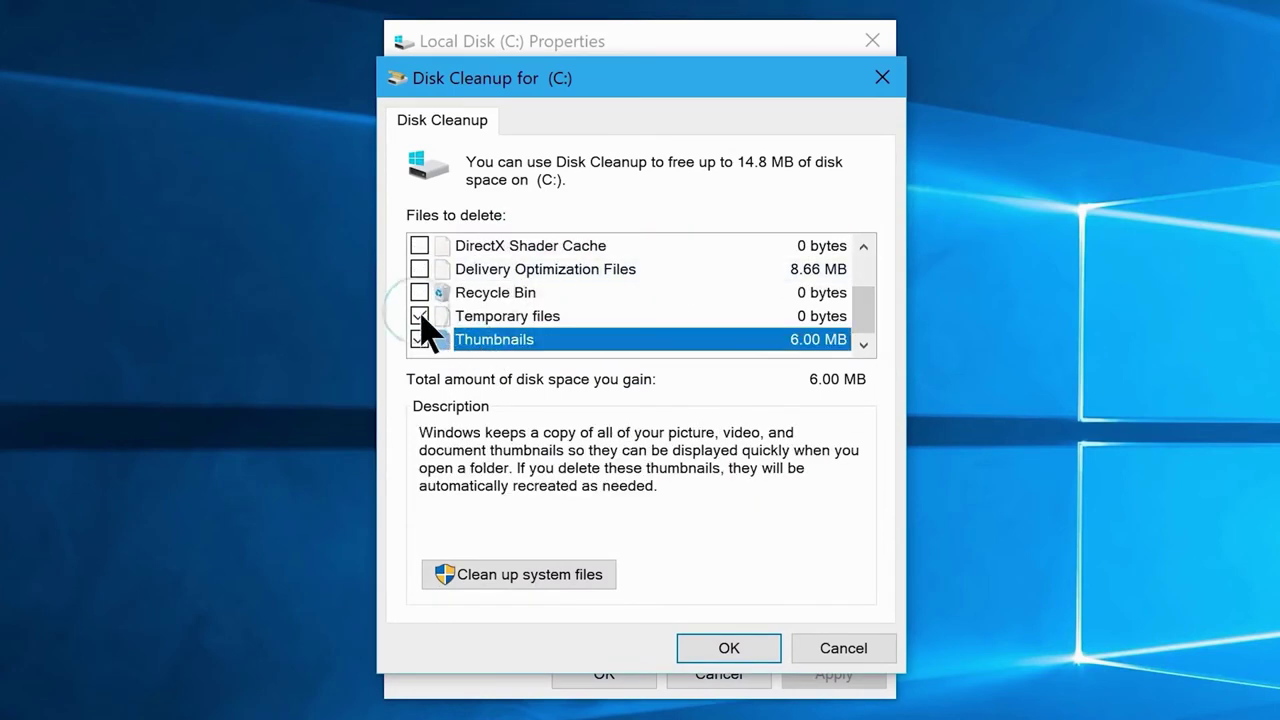
{"action": "left_click", "coordinate": [419, 293]}
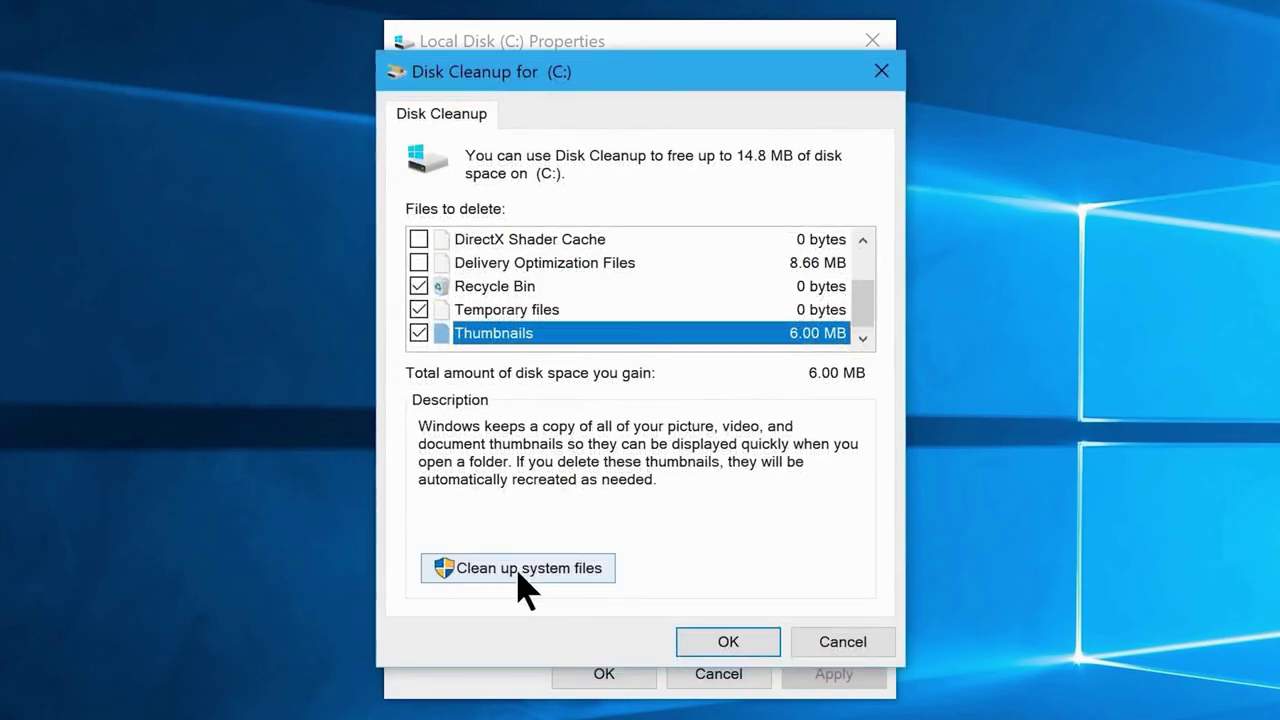
Extend Disk Cleanup for drive C: to system files and permanently delete the selected file categories.
{"action": "left_click", "coordinate": [521, 574]}
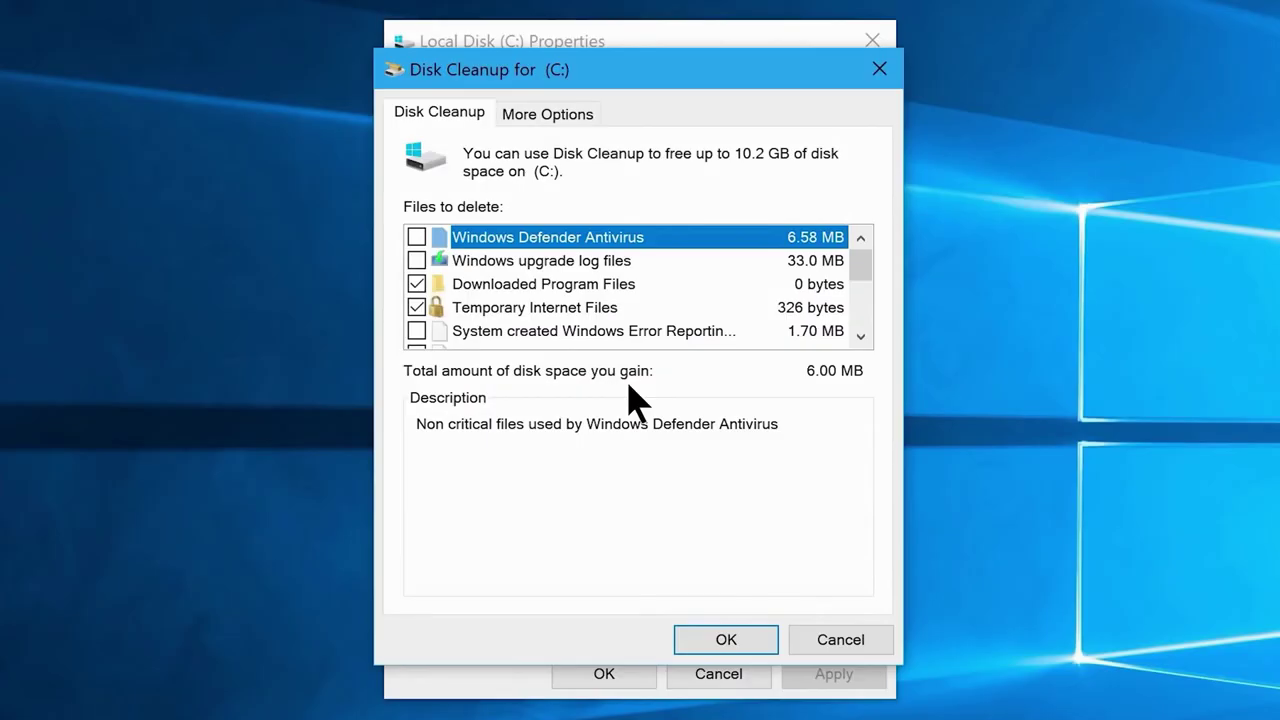
{"action": "left_click", "coordinate": [712, 638]}
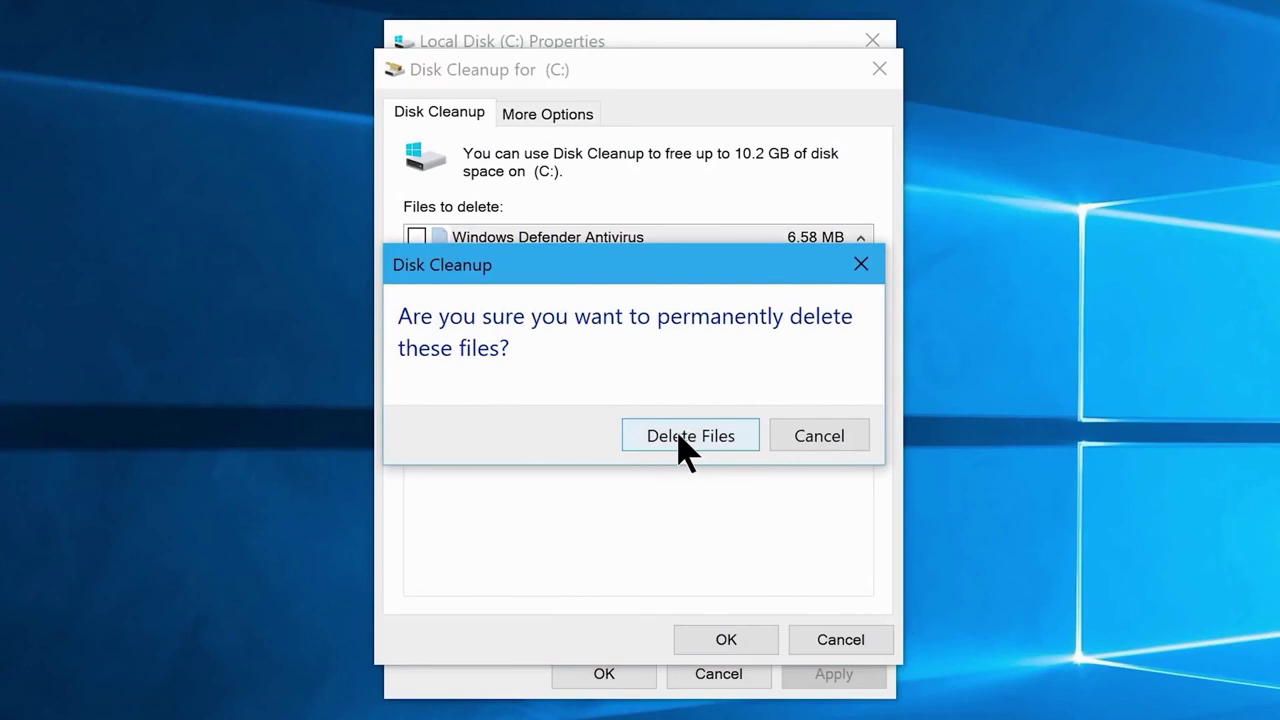
{"action": "left_click", "coordinate": [687, 445]}
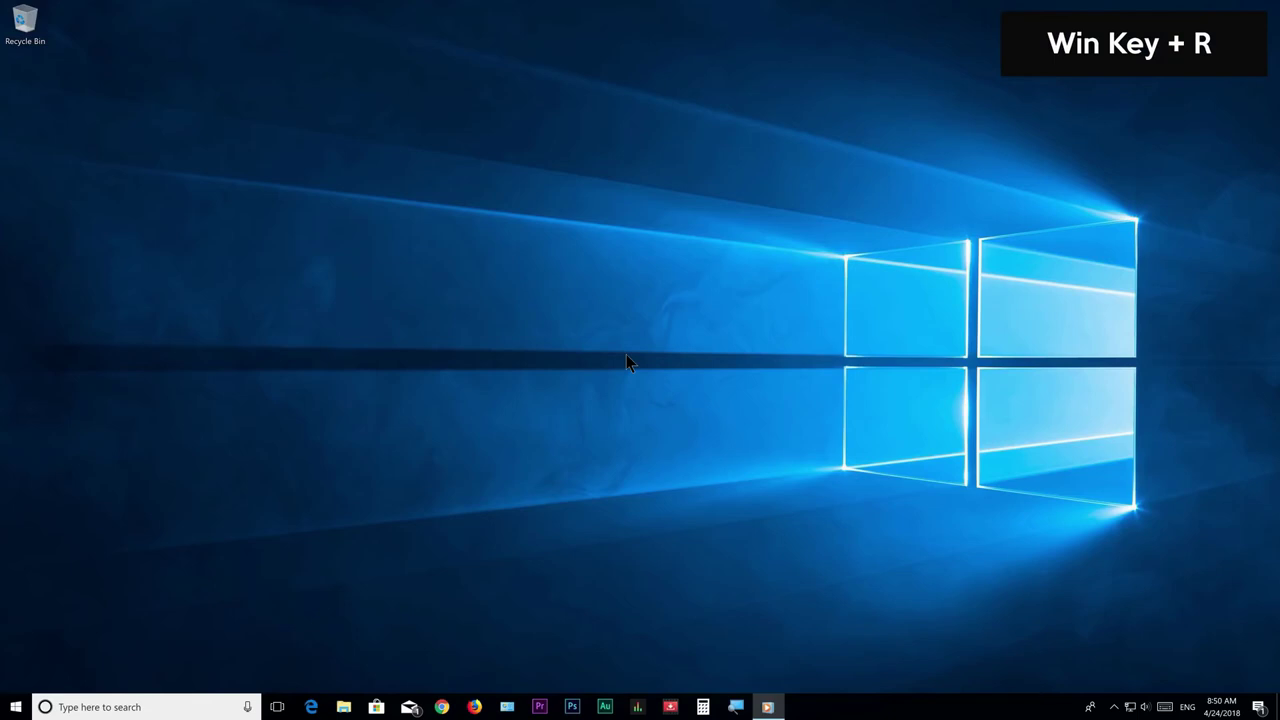
Open the Registry Editor by running regedit.
{"action": "key", "text": "super+r"}
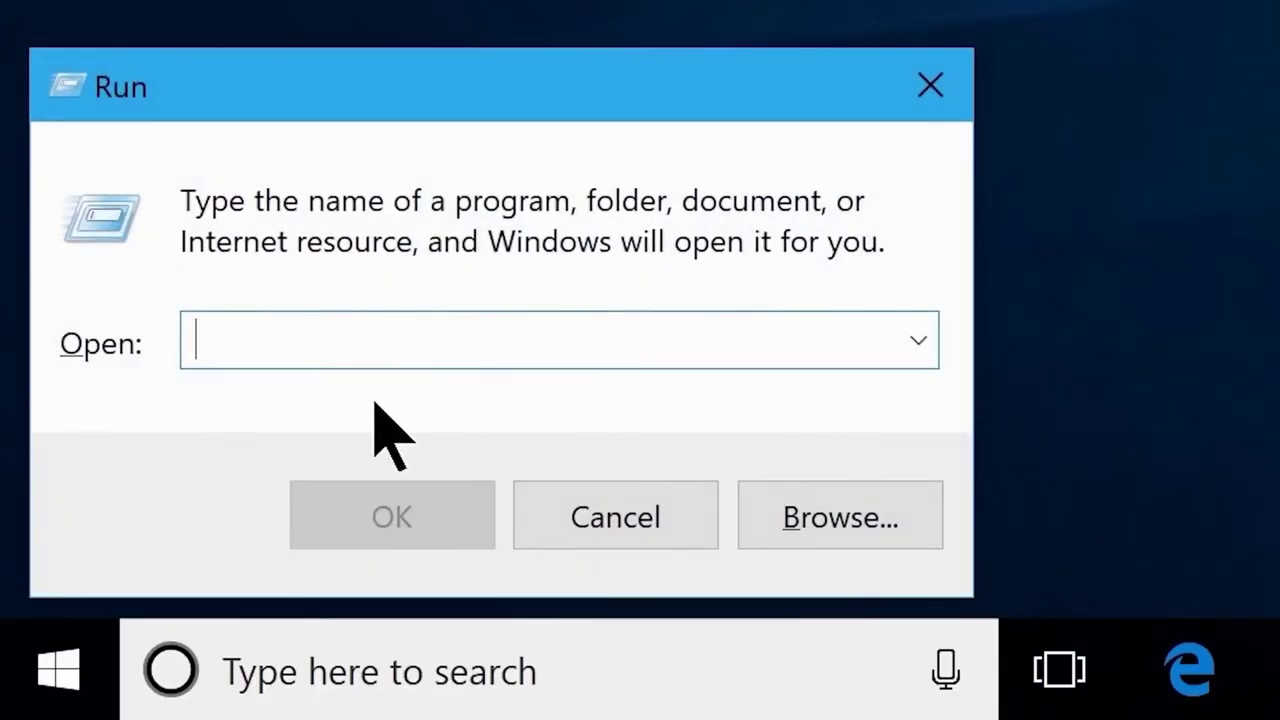
{"action": "type", "text": "regedit"}
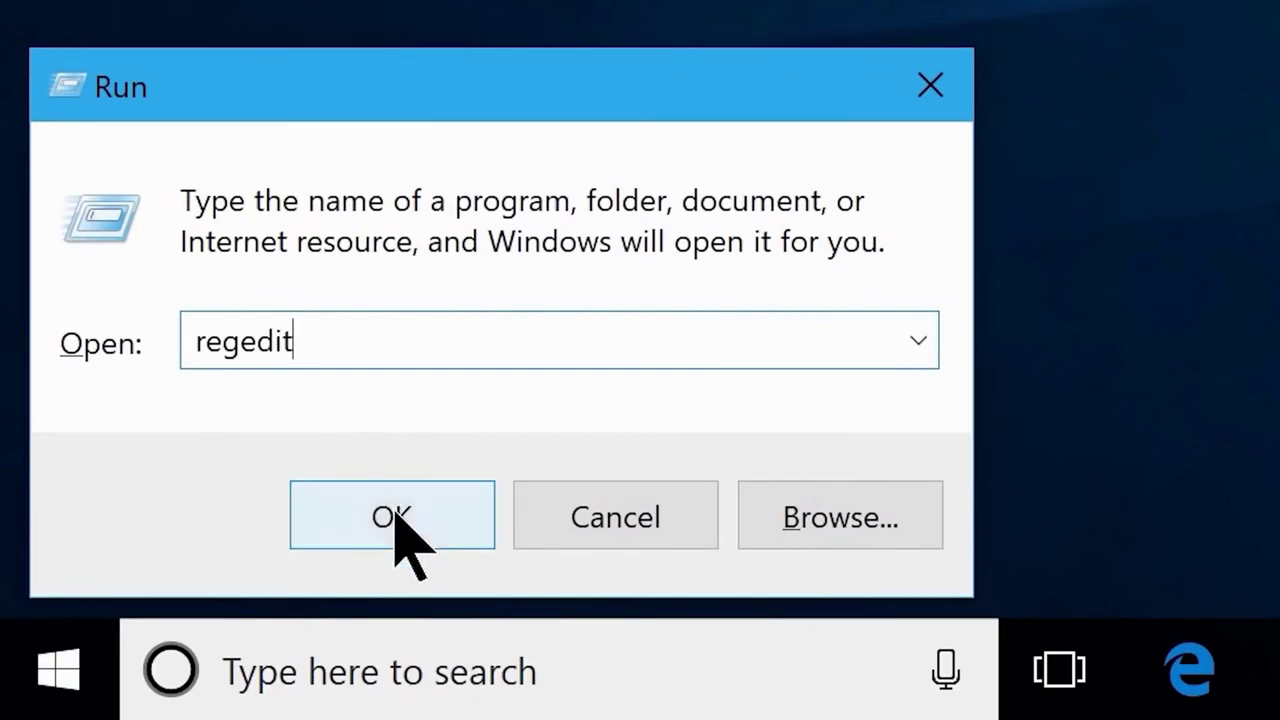
{"action": "left_click", "coordinate": [392, 517]}
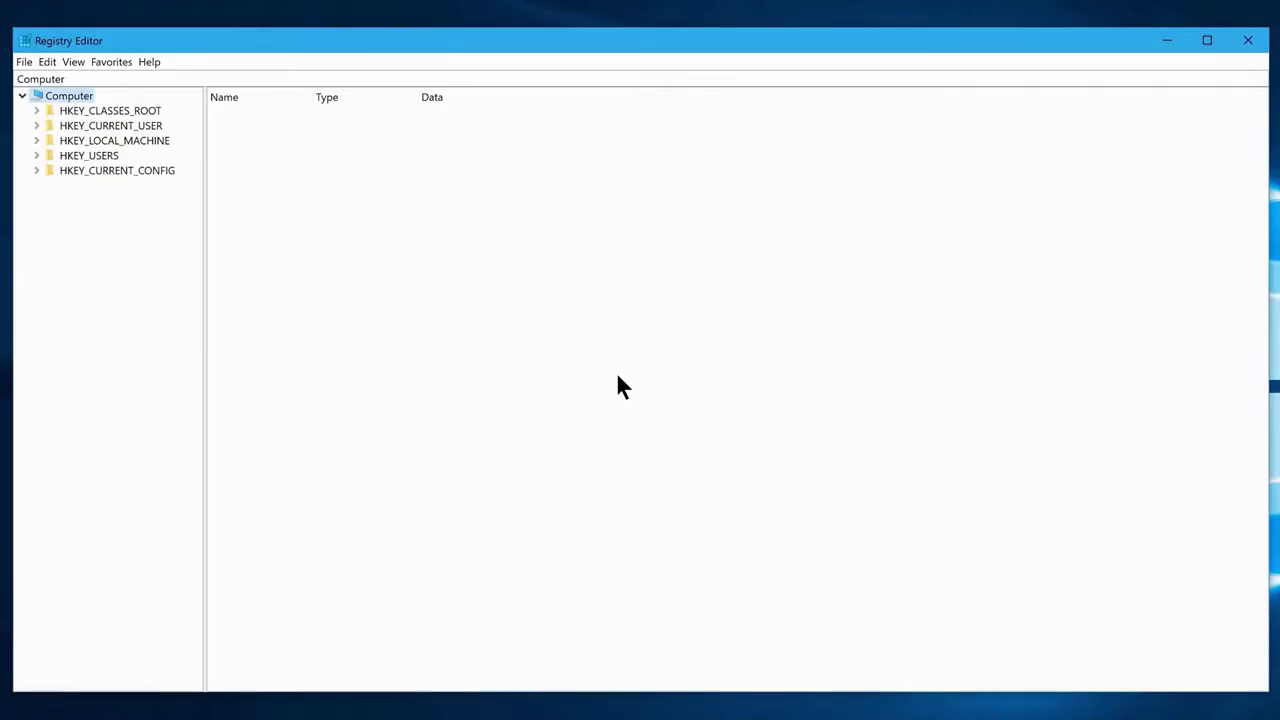
Set MouseHoverTime to 10 in the registry key HKEY_CURRENT_USER\Control Panel\Mouse.
{"action": "left_click", "coordinate": [36, 126]}
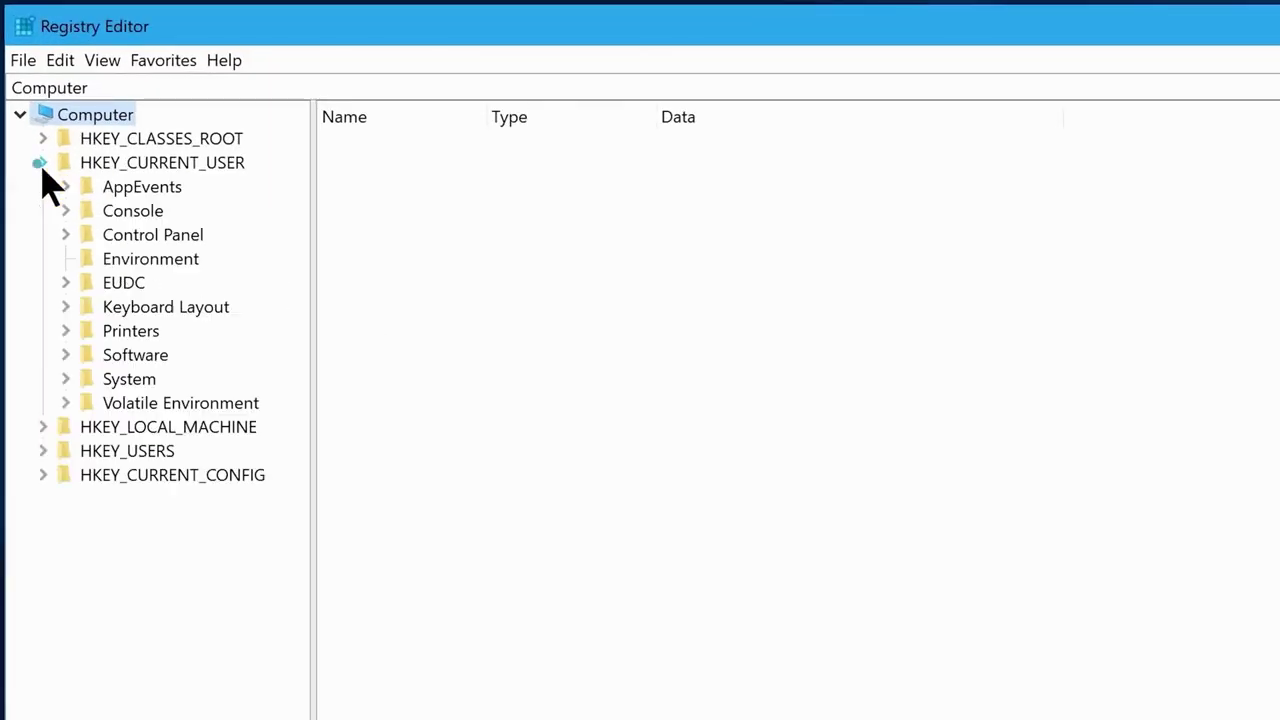
{"action": "left_click", "coordinate": [80, 237]}
{"action": "double_click", "coordinate": [118, 240]}
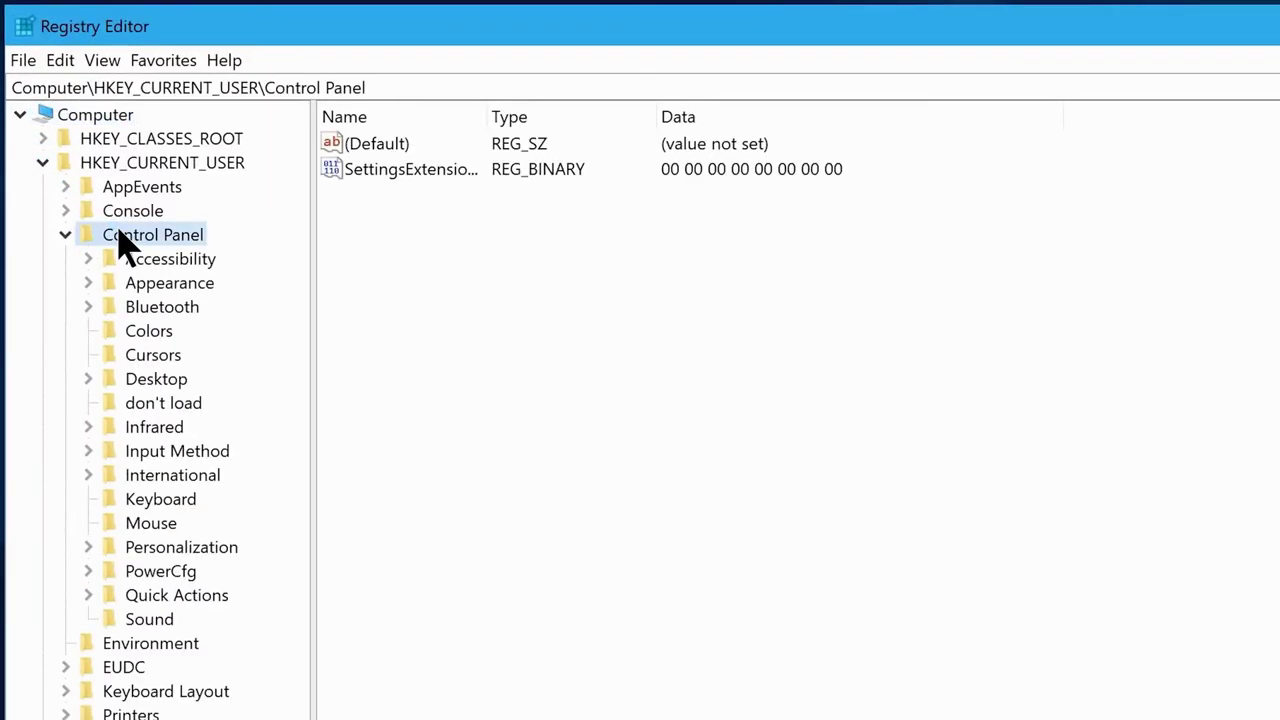
{"action": "left_click", "coordinate": [148, 521]}
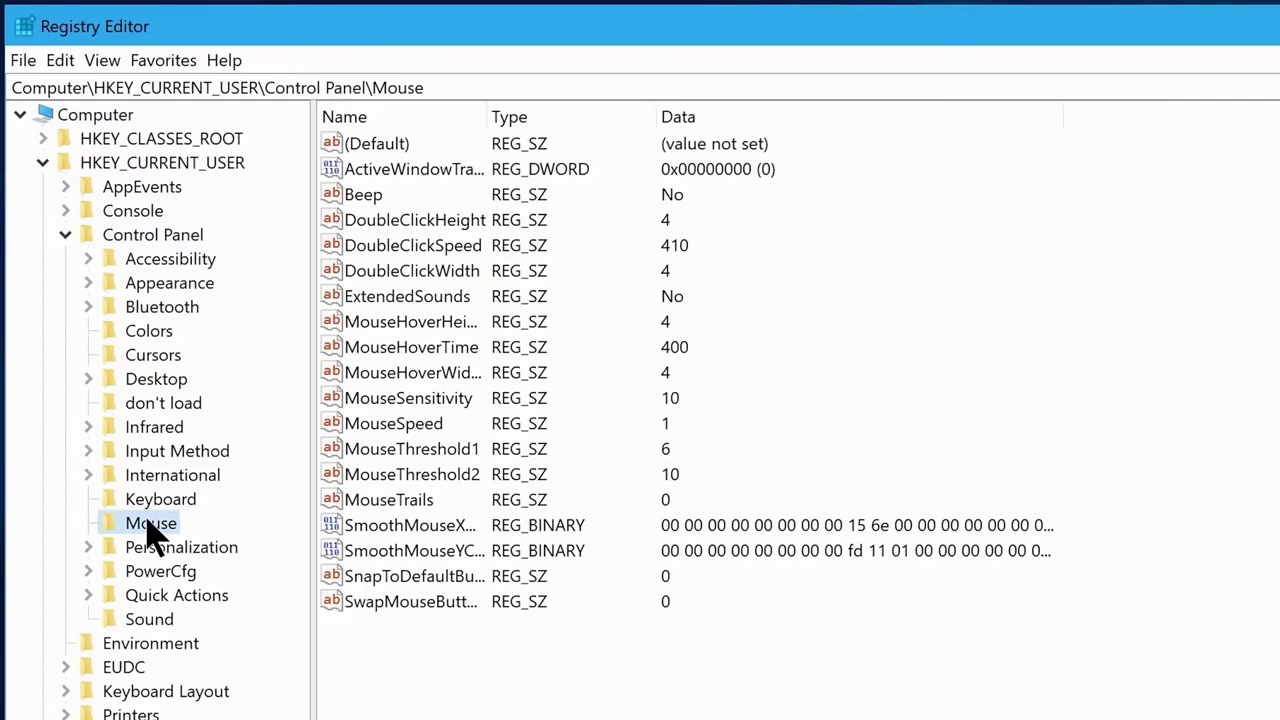
{"action": "double_click", "coordinate": [403, 352]}
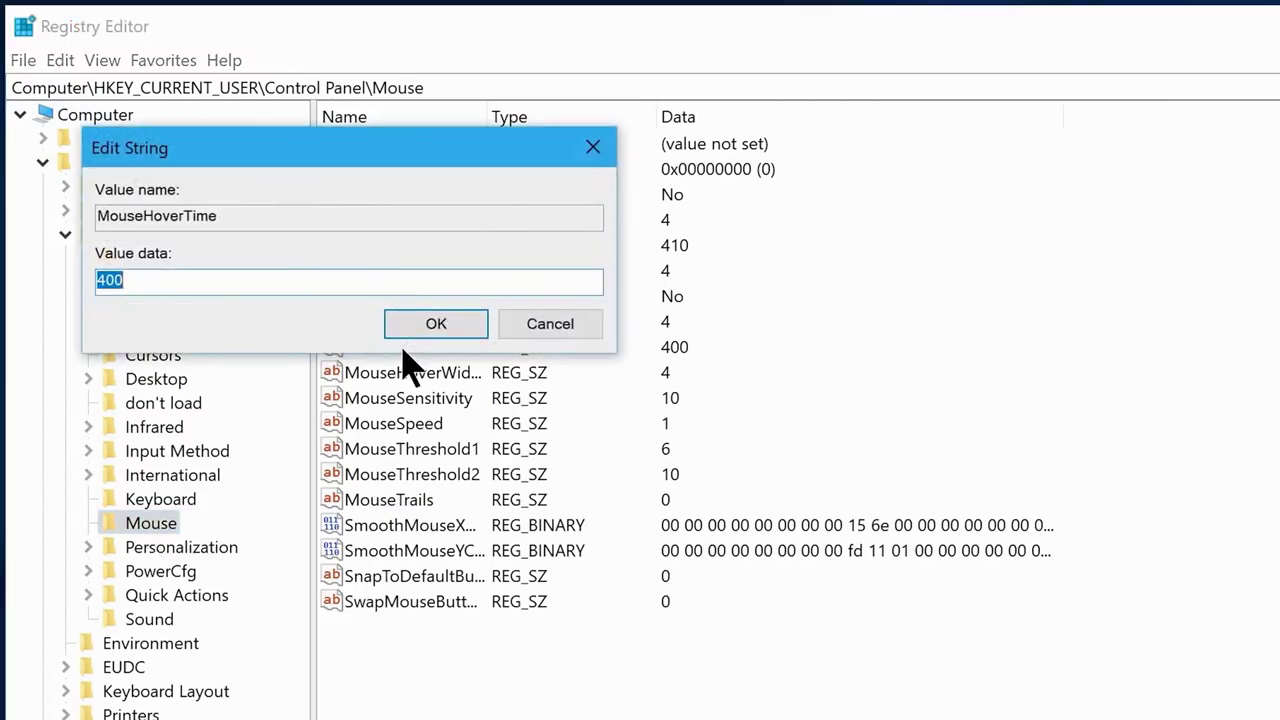
{"action": "left_click_drag", "start_coordinate": [340, 455], "coordinate": [5, 485]}
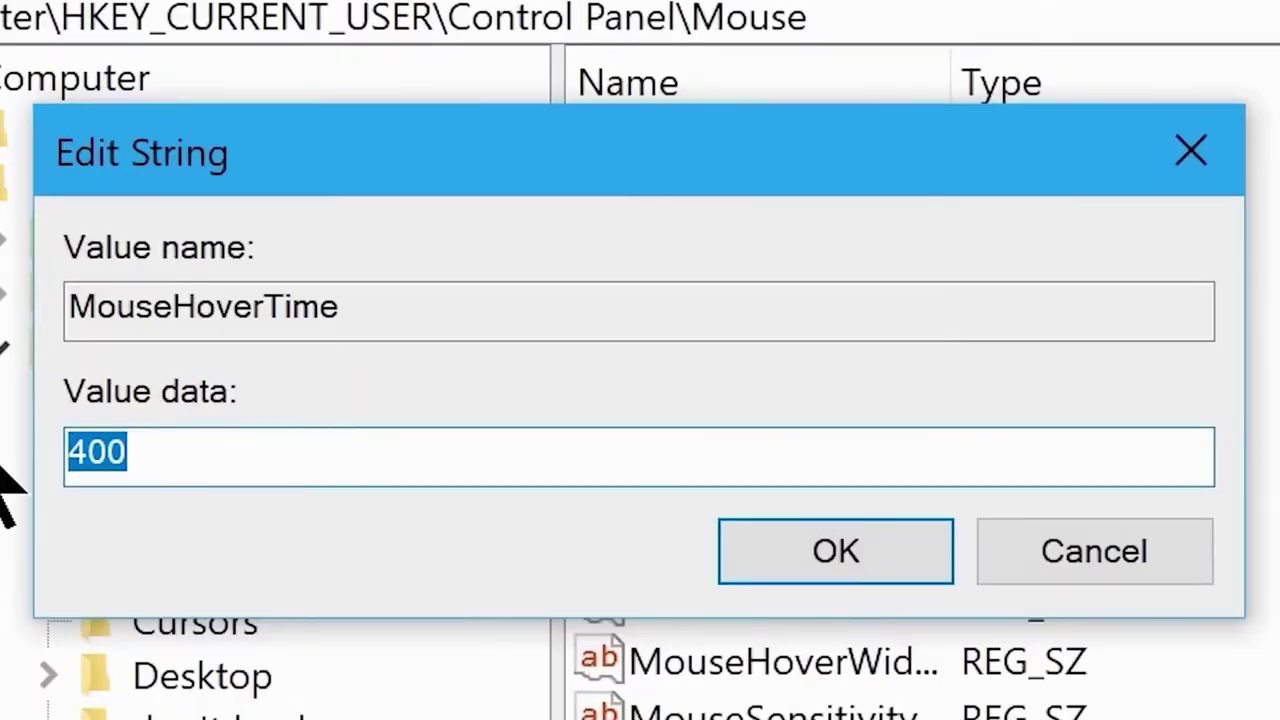
{"action": "type", "text": "10"}
{"action": "left_click", "coordinate": [830, 553]}
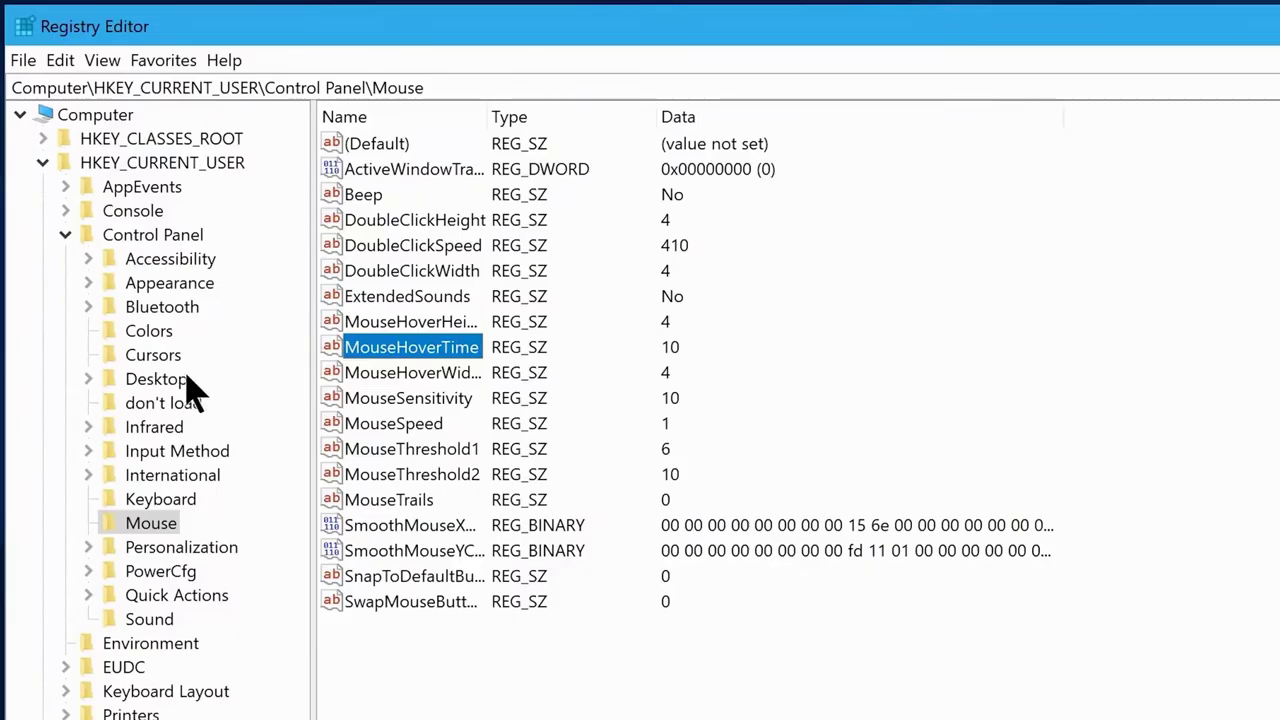
Set MenuShowDelay to 10 in the Desktop key under HKEY_CURRENT_USER\Control Panel.
{"action": "left_click", "coordinate": [167, 380]}
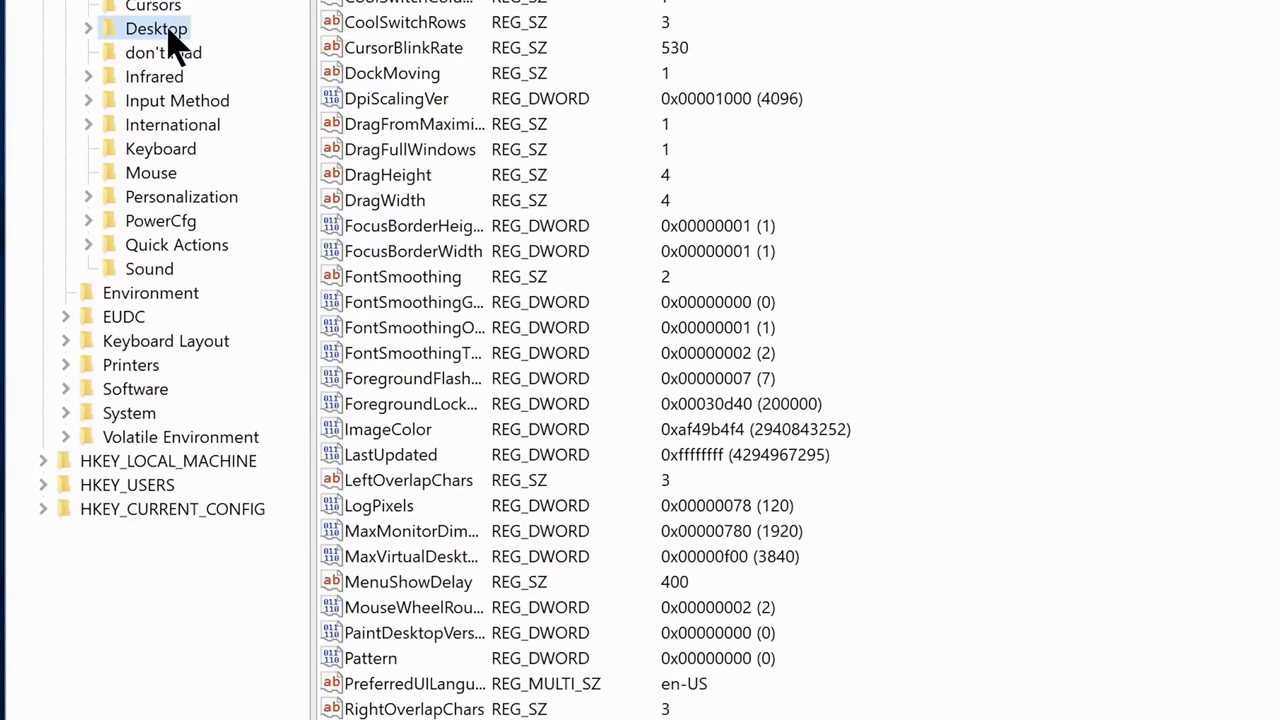
{"action": "left_click", "coordinate": [391, 586]}
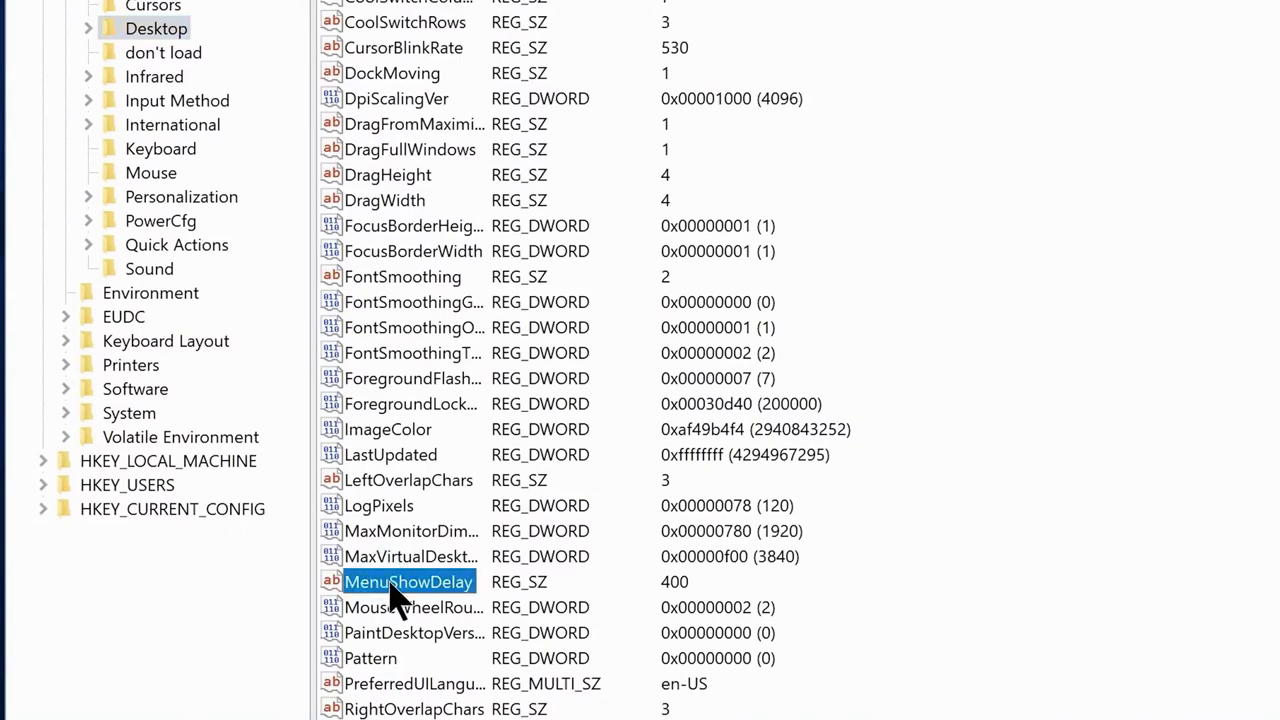
{"action": "double_click", "coordinate": [391, 586]}
{"action": "left_click", "coordinate": [295, 452]}
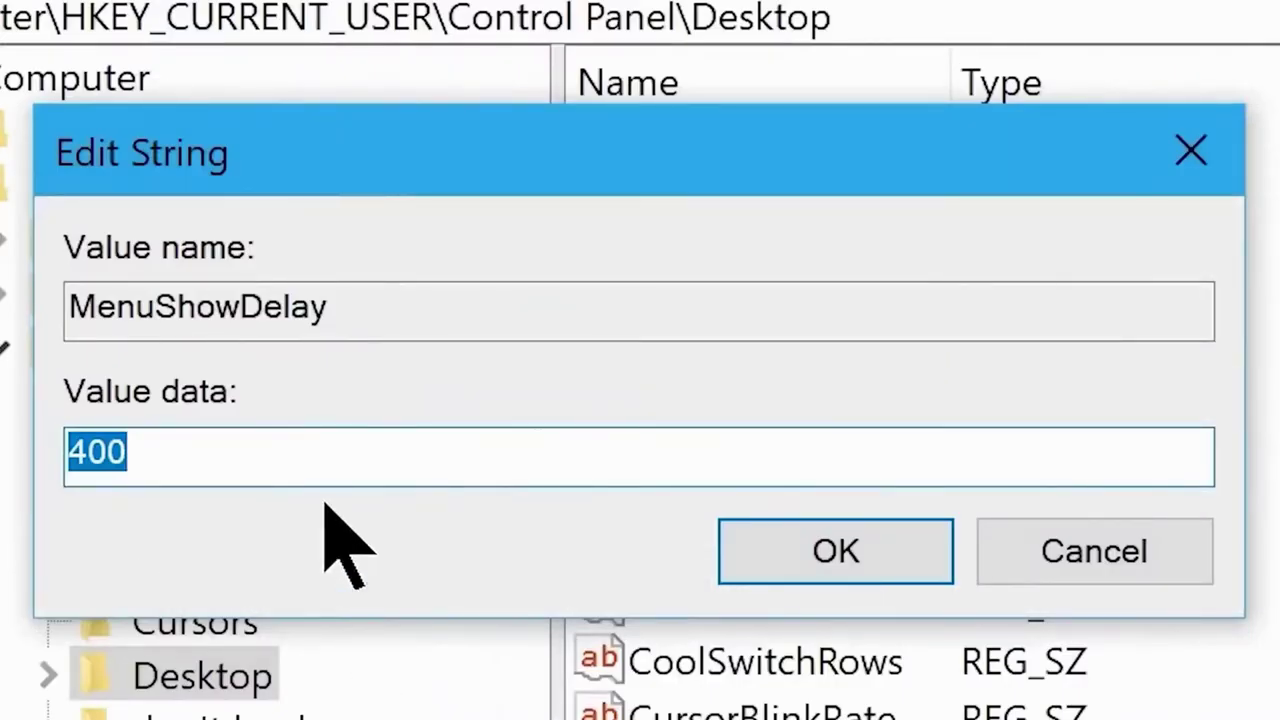
{"action": "key", "text": "ctrl+a"}
{"action": "type", "text": "10"}
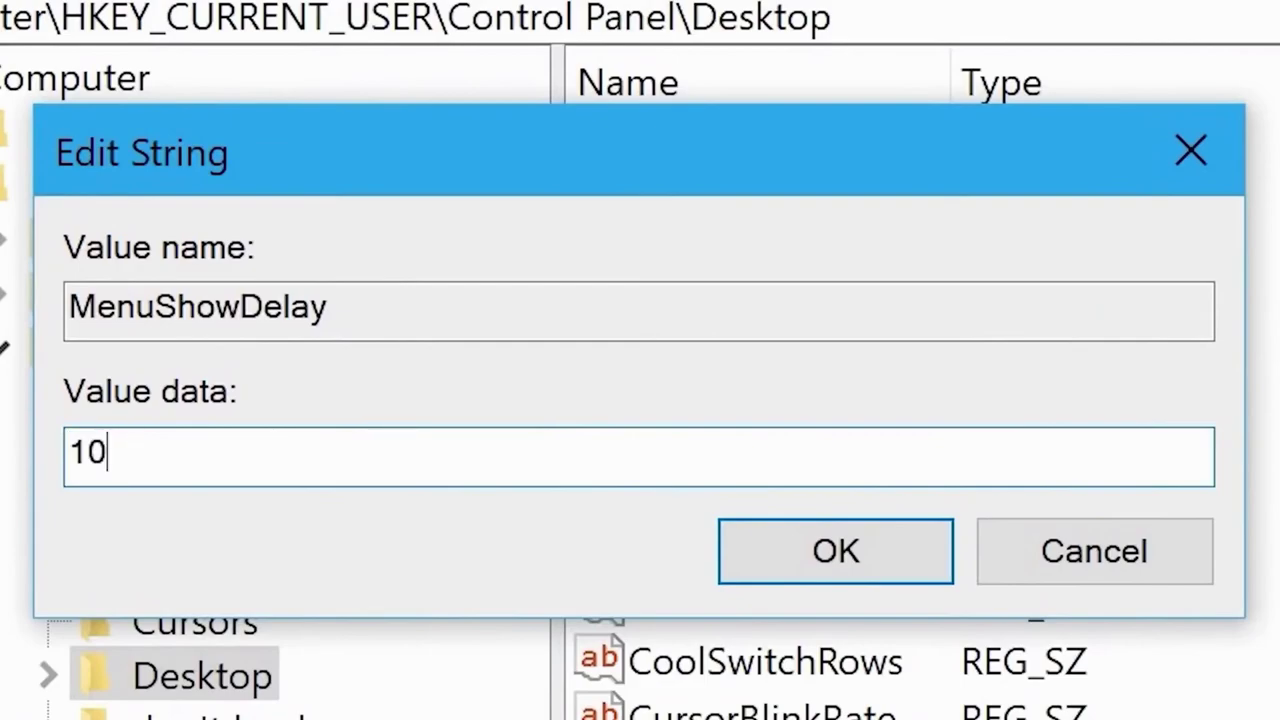
{"action": "left_click", "coordinate": [800, 565]}
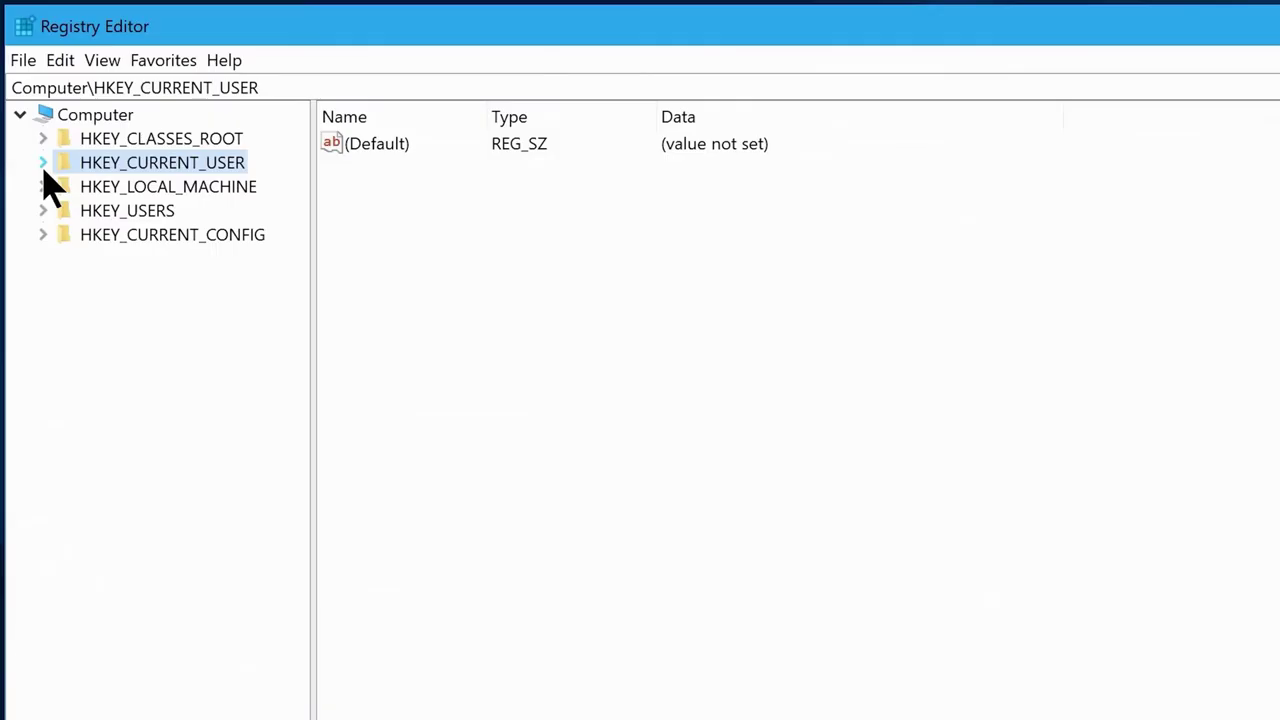
Open the registry key HKEY_LOCAL_MACHINE\SOFTWARE\Microsoft\Windows NT\CurrentVersion\Multimedia\SystemProfile.
{"action": "left_click", "coordinate": [43, 188]}
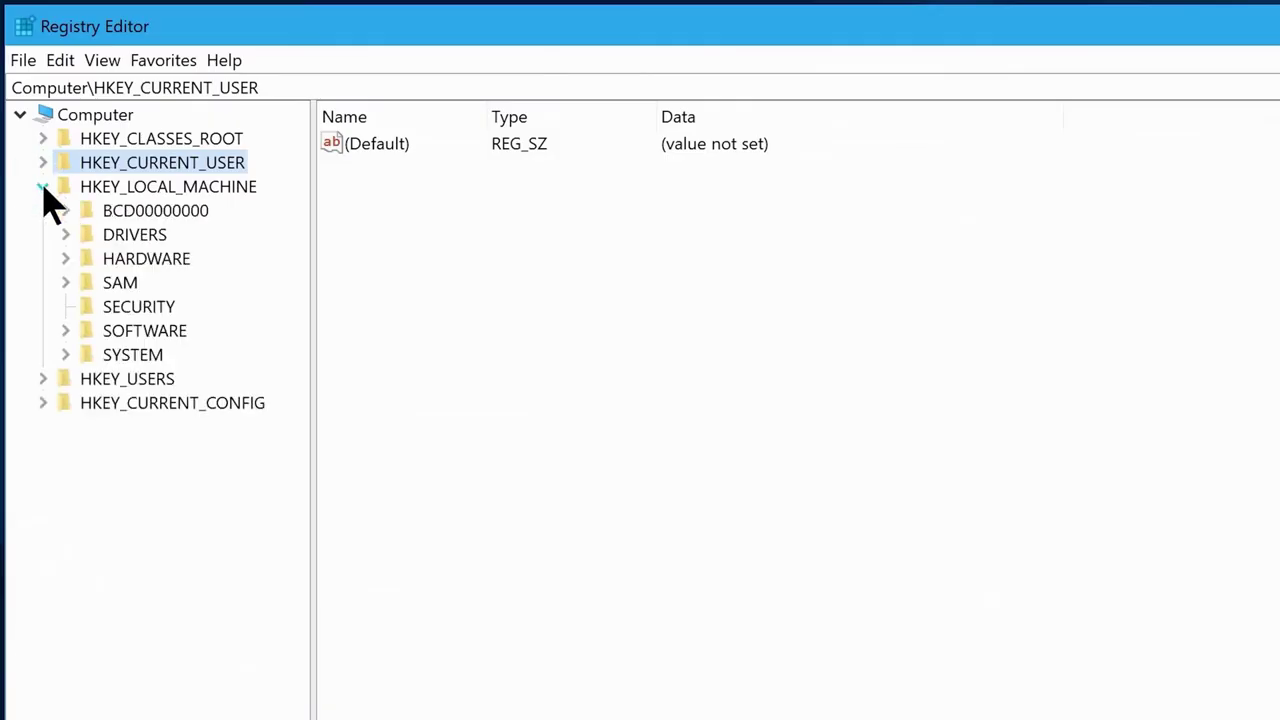
{"action": "left_click", "coordinate": [67, 331]}
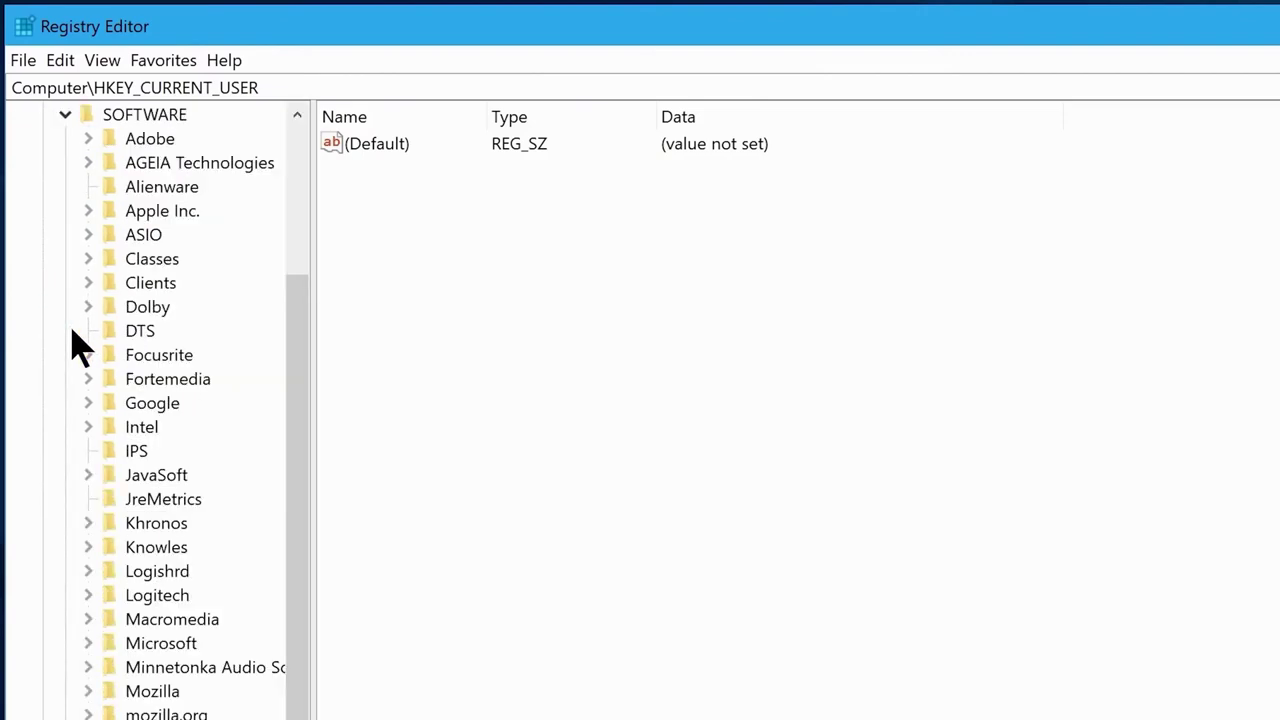
{"action": "left_click", "coordinate": [88, 643]}
{"action": "scroll", "coordinate": [100, 657], "scroll_direction": "down", "scroll_amount": 20}
{"action": "left_click", "coordinate": [111, 633]}
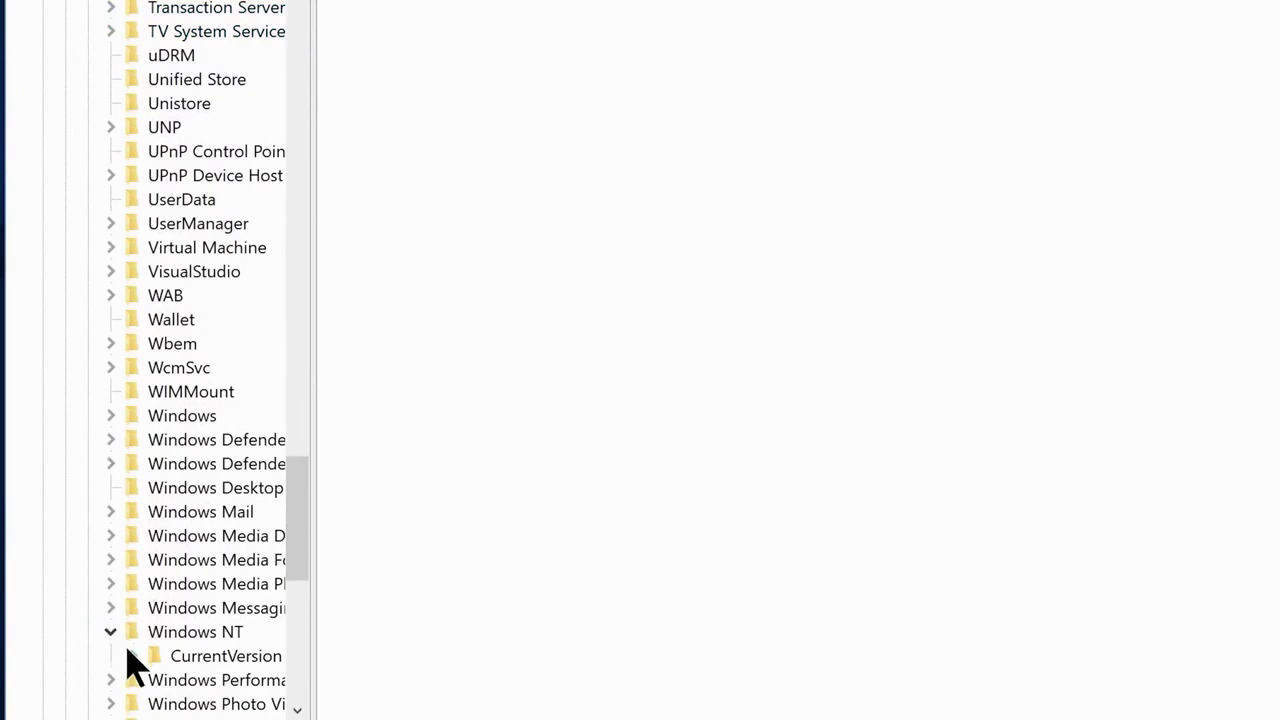
{"action": "left_click", "coordinate": [128, 655]}
{"action": "scroll", "coordinate": [145, 125], "scroll_direction": "down", "scroll_amount": 1}
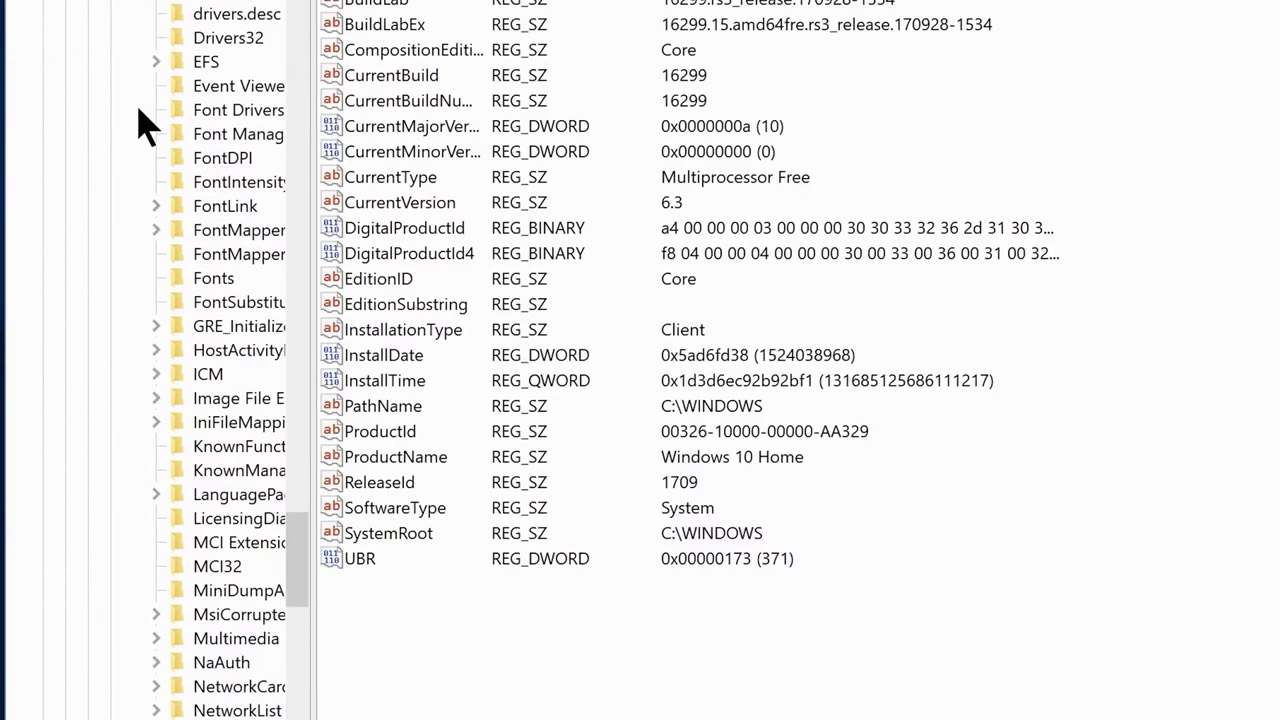
{"action": "left_click", "coordinate": [156, 639]}
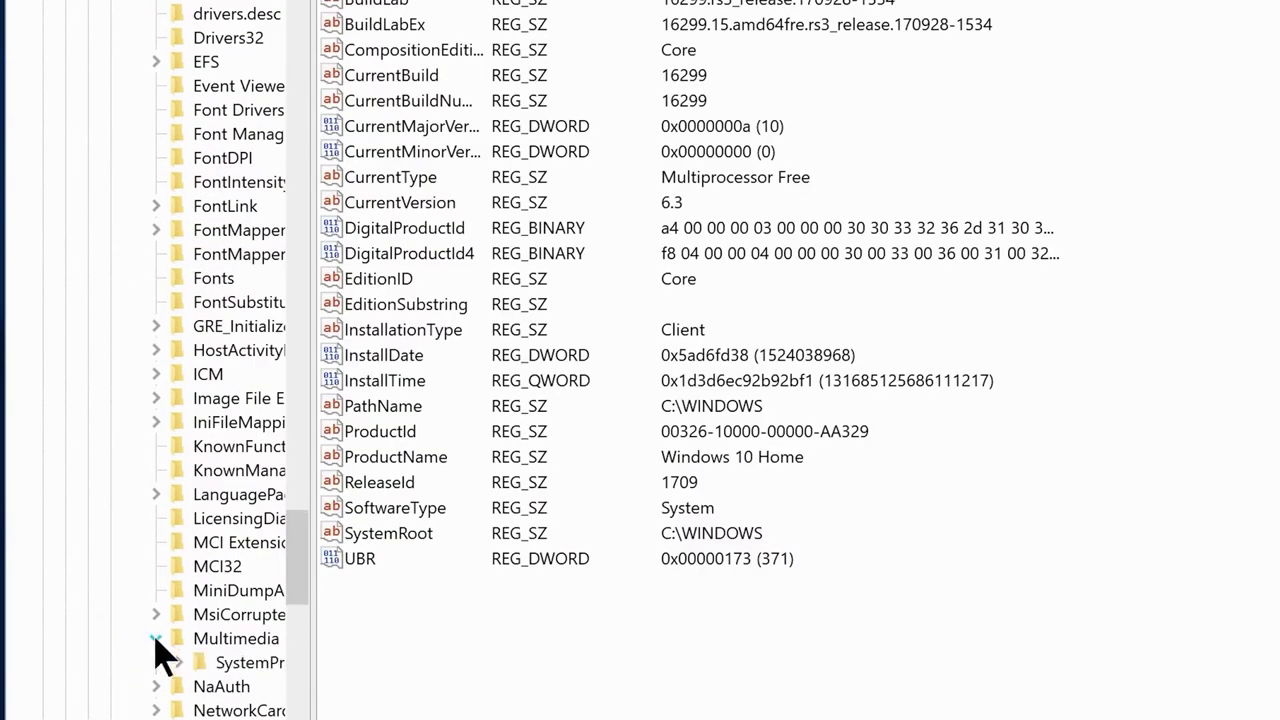
{"action": "double_click", "coordinate": [210, 662]}
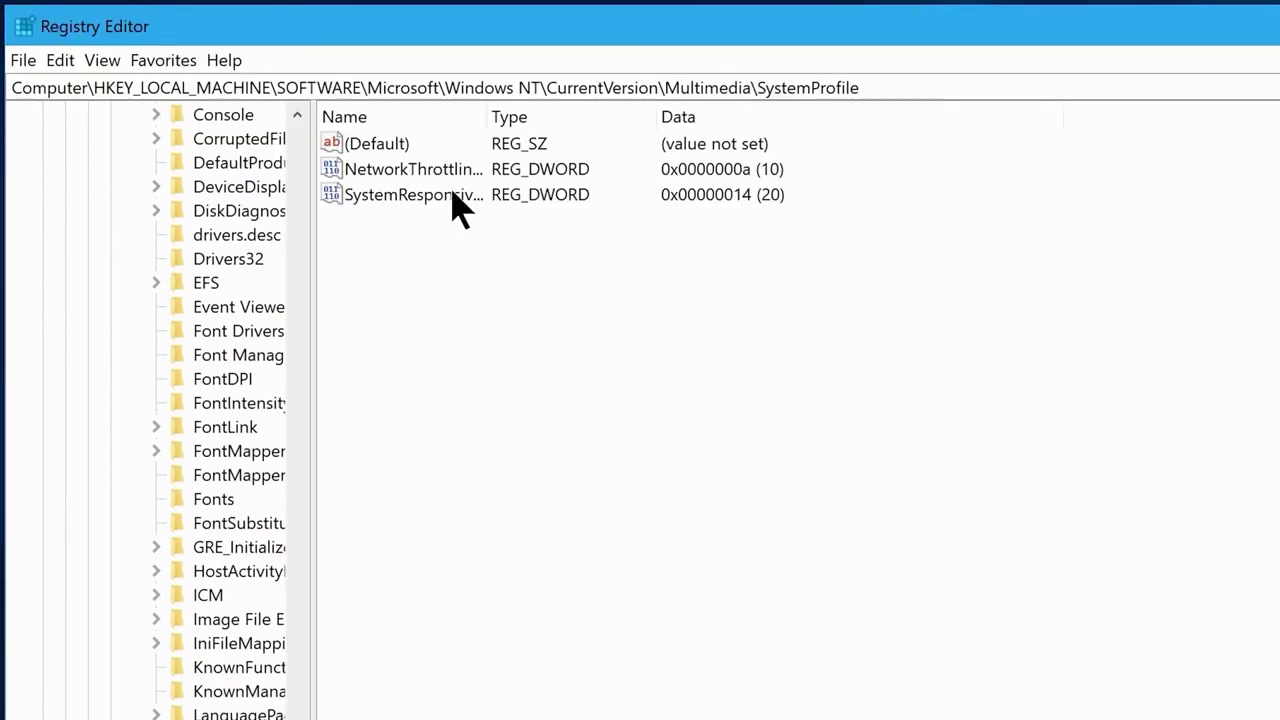
Set the SystemResponsiveness value in the SystemProfile key to 0 with a hexadecimal base.
{"action": "double_click", "coordinate": [452, 195]}
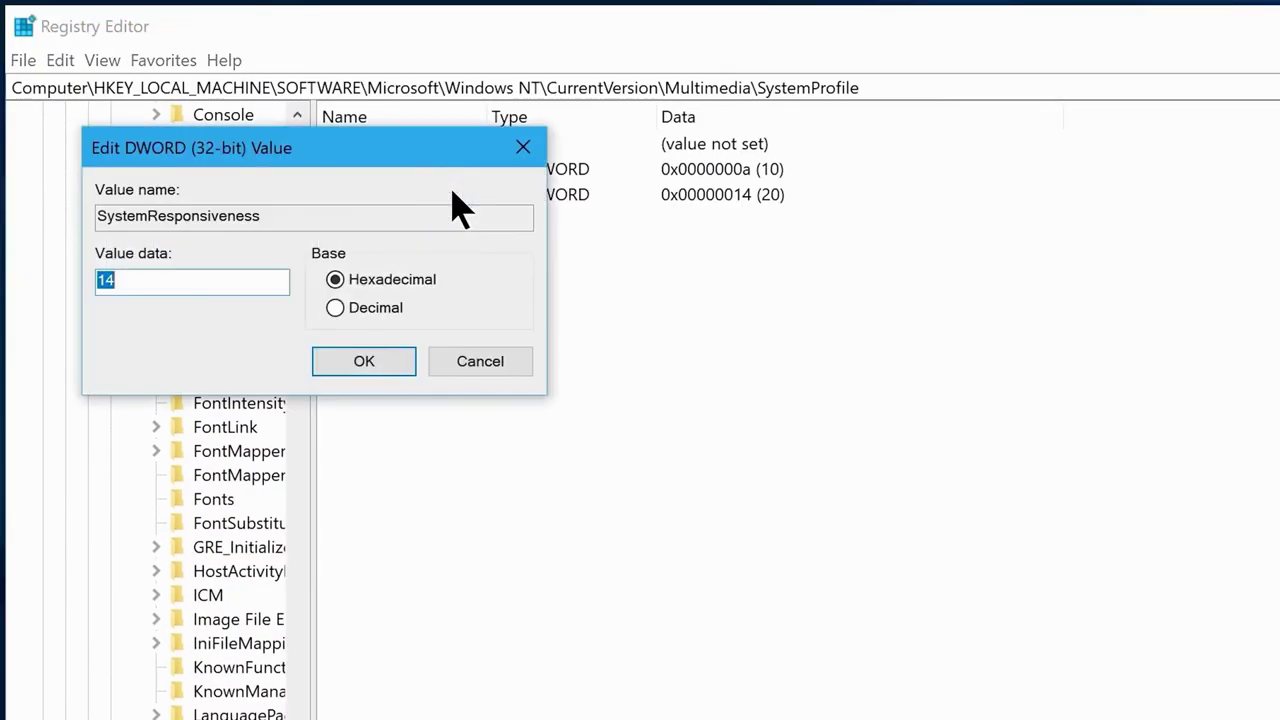
{"action": "left_click", "coordinate": [337, 280]}
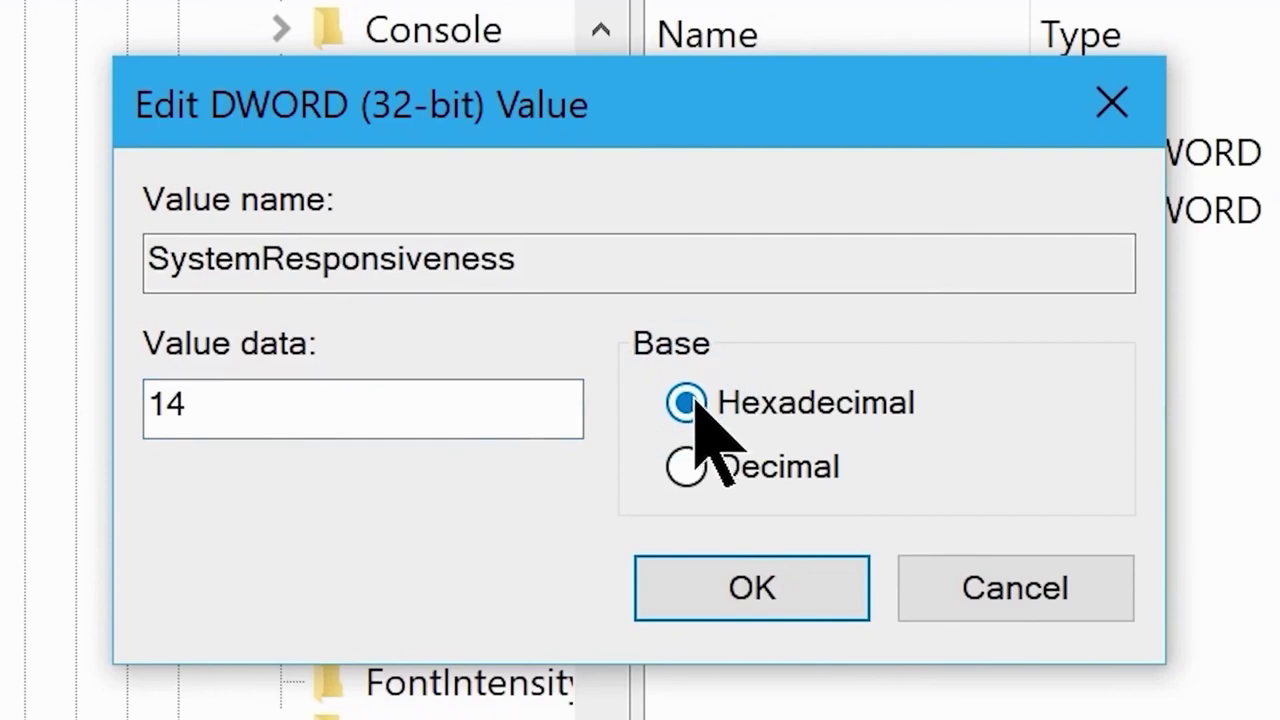
{"action": "double_click", "coordinate": [240, 280]}
{"action": "type", "text": "0"}
{"action": "left_click", "coordinate": [752, 600]}
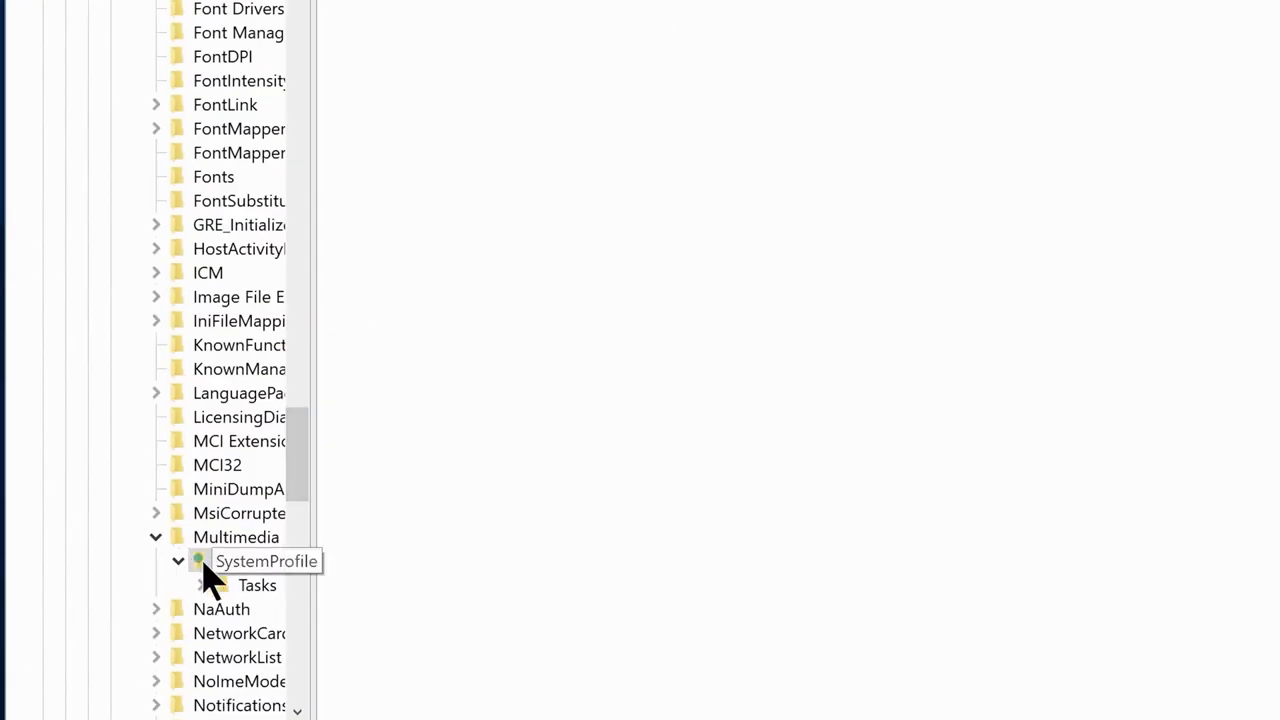
Open the Tasks\Games key under SystemProfile and keep its GPU Priority at 8 in hexadecimal.
{"action": "left_click", "coordinate": [203, 563]}
{"action": "left_click", "coordinate": [201, 586]}
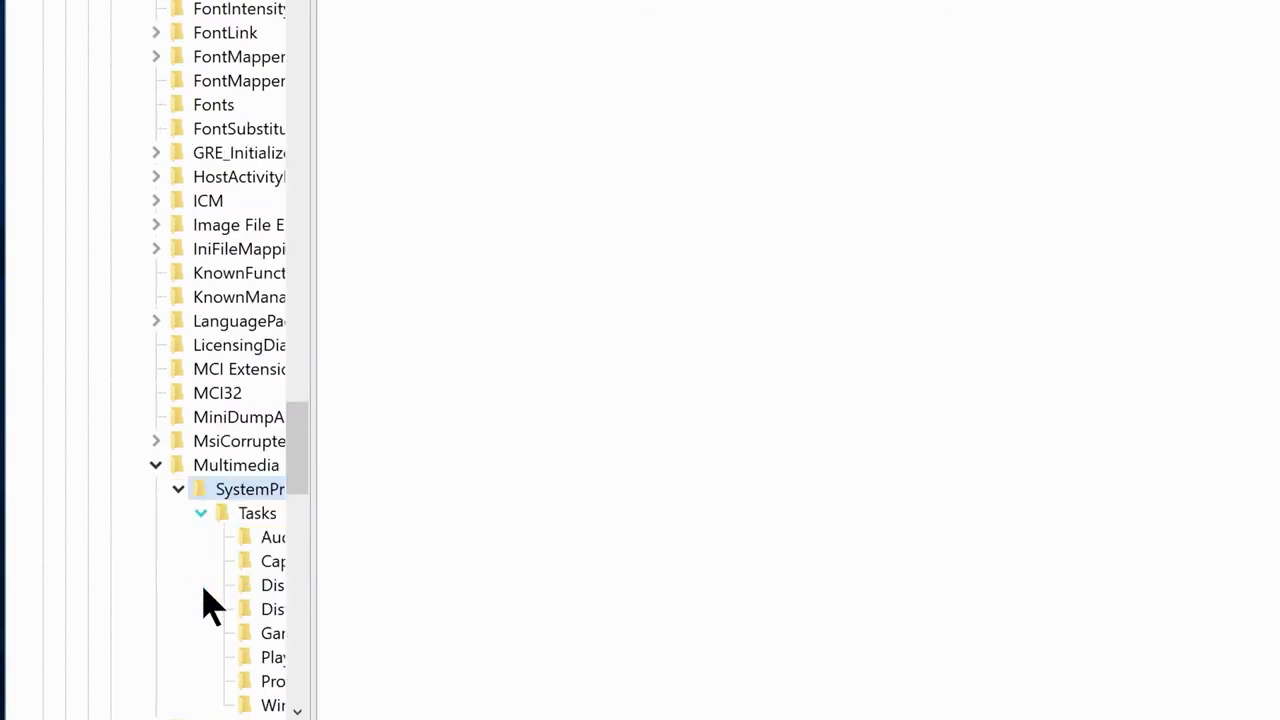
{"action": "left_click", "coordinate": [265, 634]}
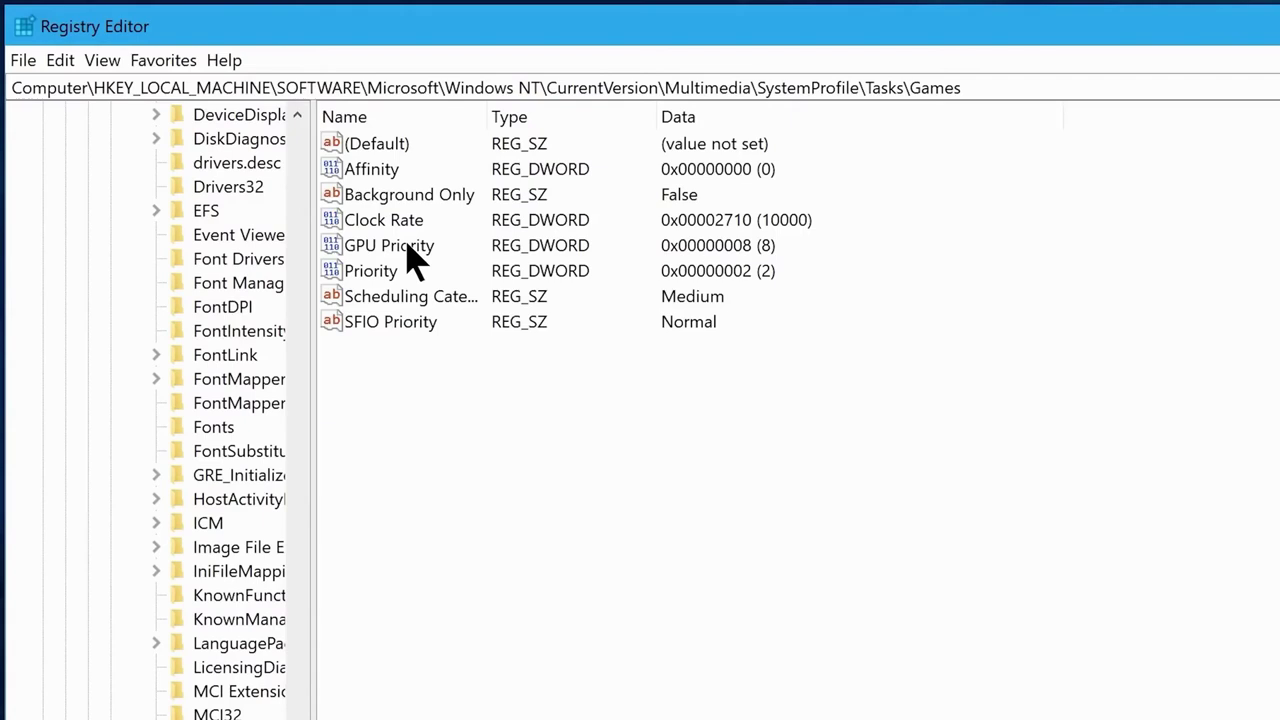
{"action": "double_click", "coordinate": [390, 245]}
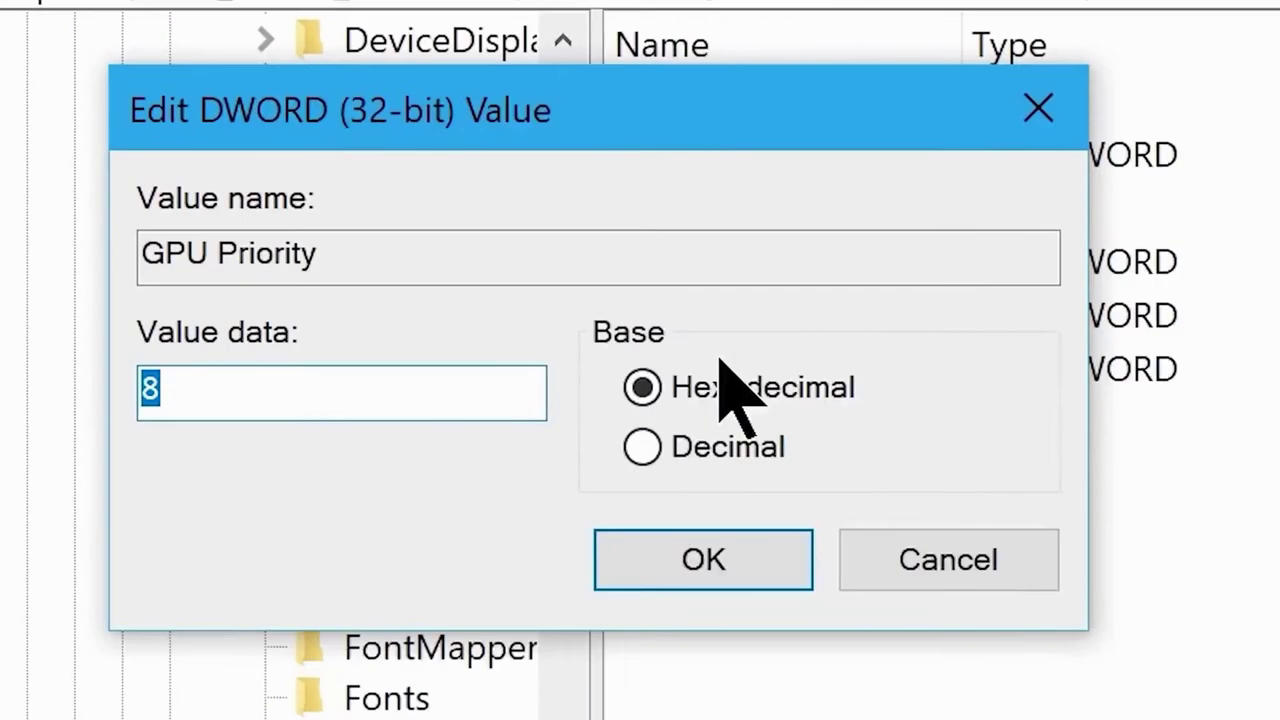
{"action": "left_click", "coordinate": [341, 280]}
{"action": "double_click", "coordinate": [451, 383]}
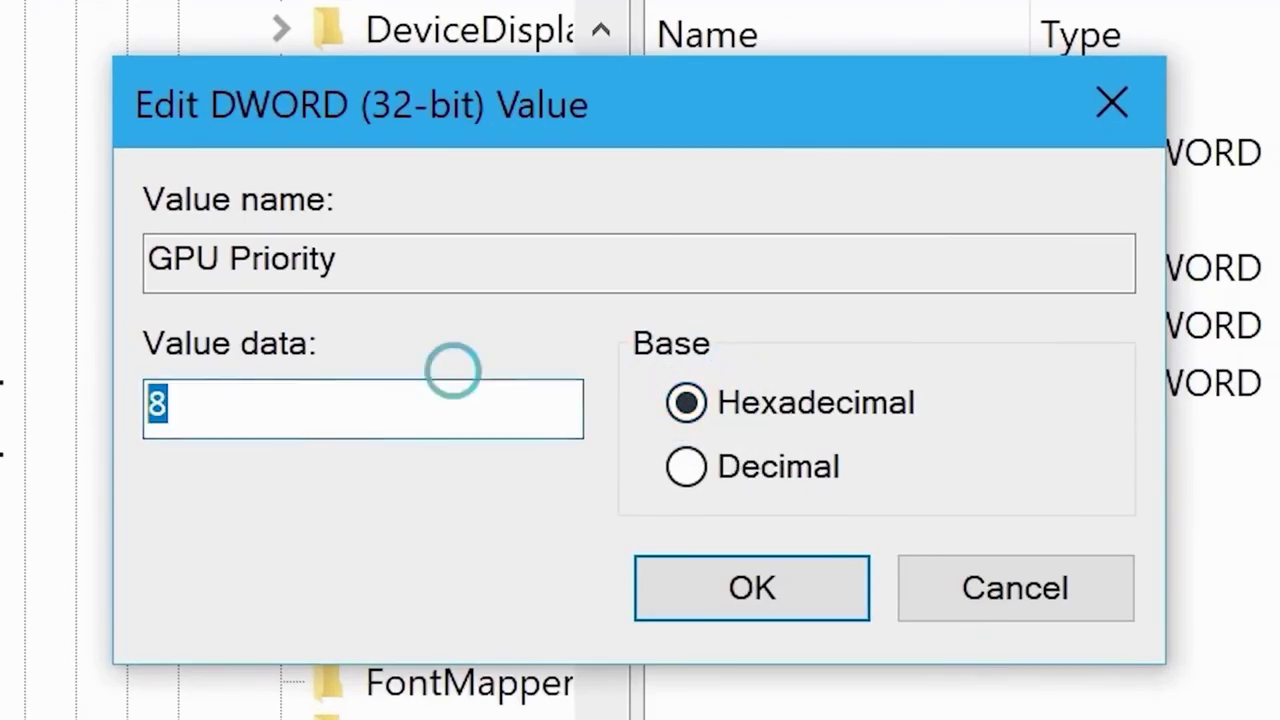
{"action": "left_click", "coordinate": [665, 578]}
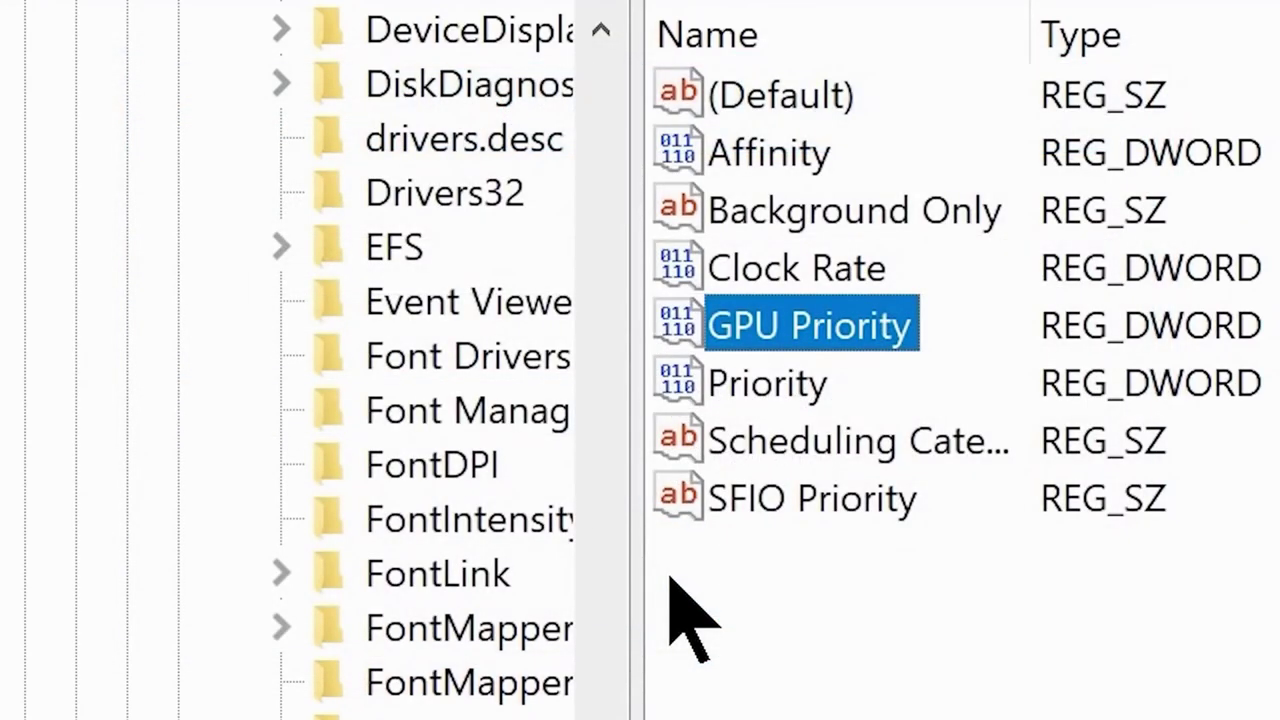
Set the Priority value of the Games key to 6 in hexadecimal and close the Registry Editor.
{"action": "double_click", "coordinate": [750, 400]}
{"action": "left_click", "coordinate": [708, 401]}
{"action": "double_click", "coordinate": [157, 405]}
{"action": "type", "text": "6"}
{"action": "left_click", "coordinate": [716, 578]}
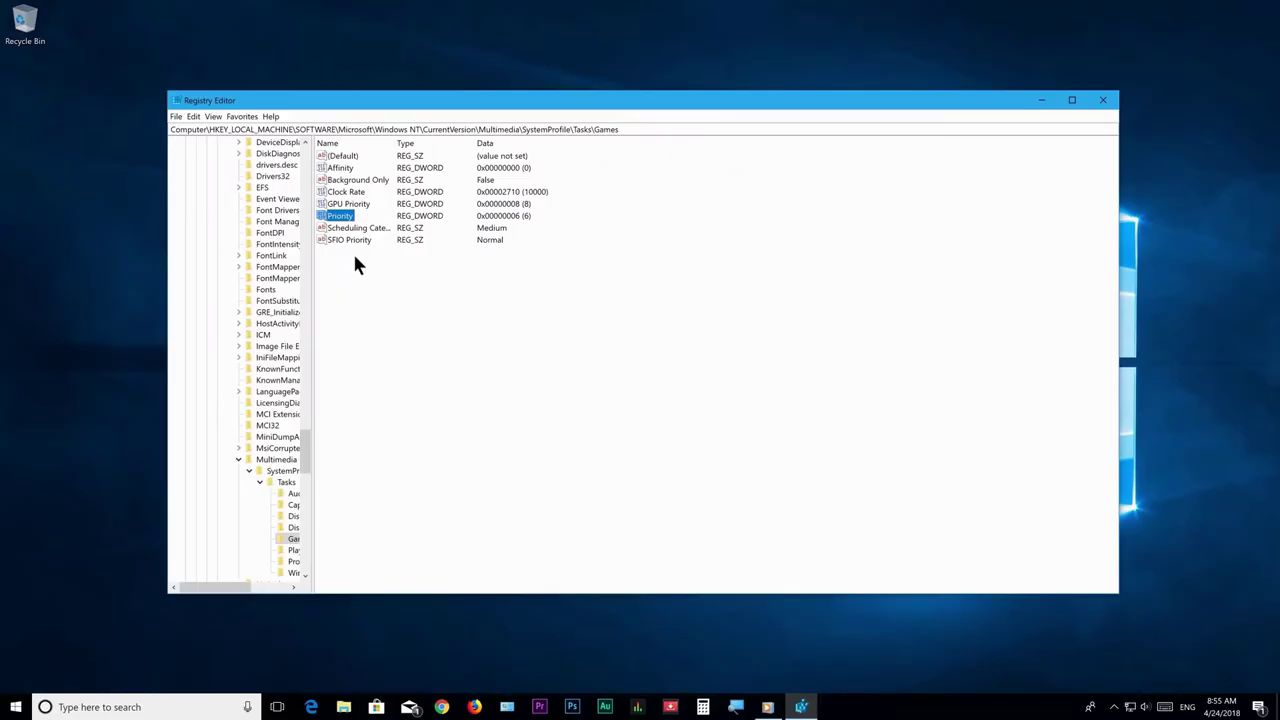
{"action": "left_click", "coordinate": [1104, 104]}
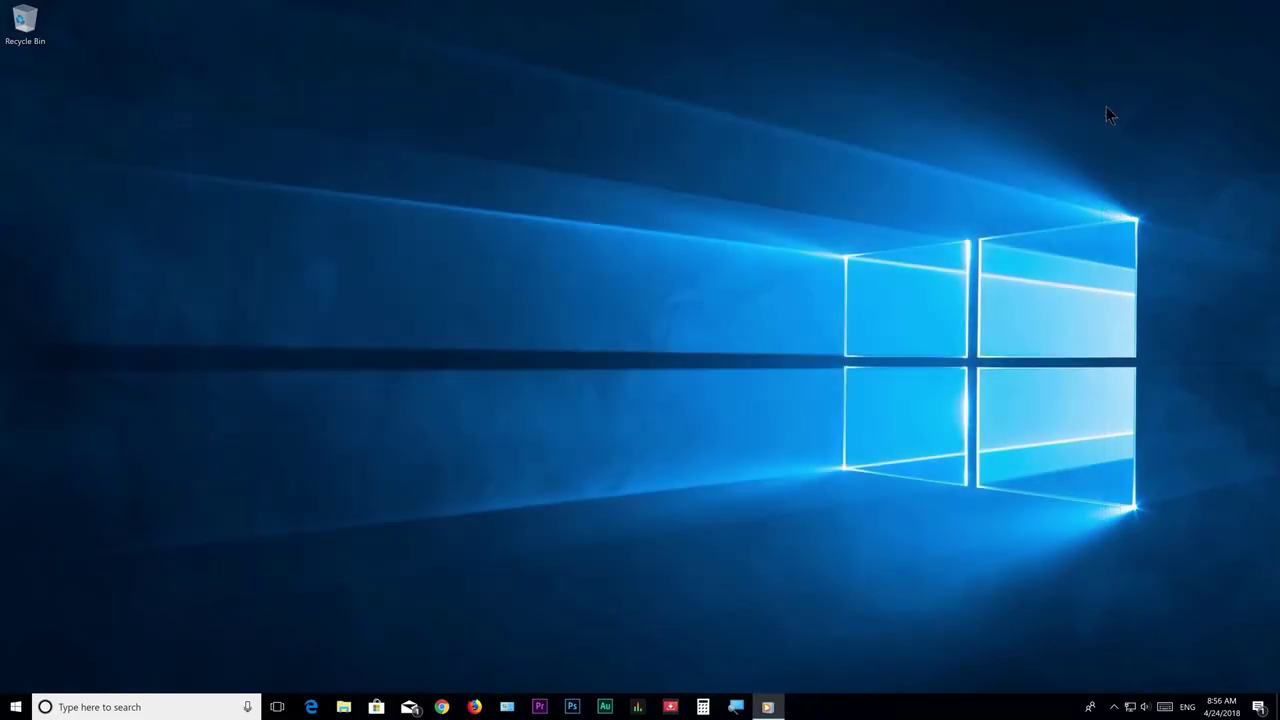
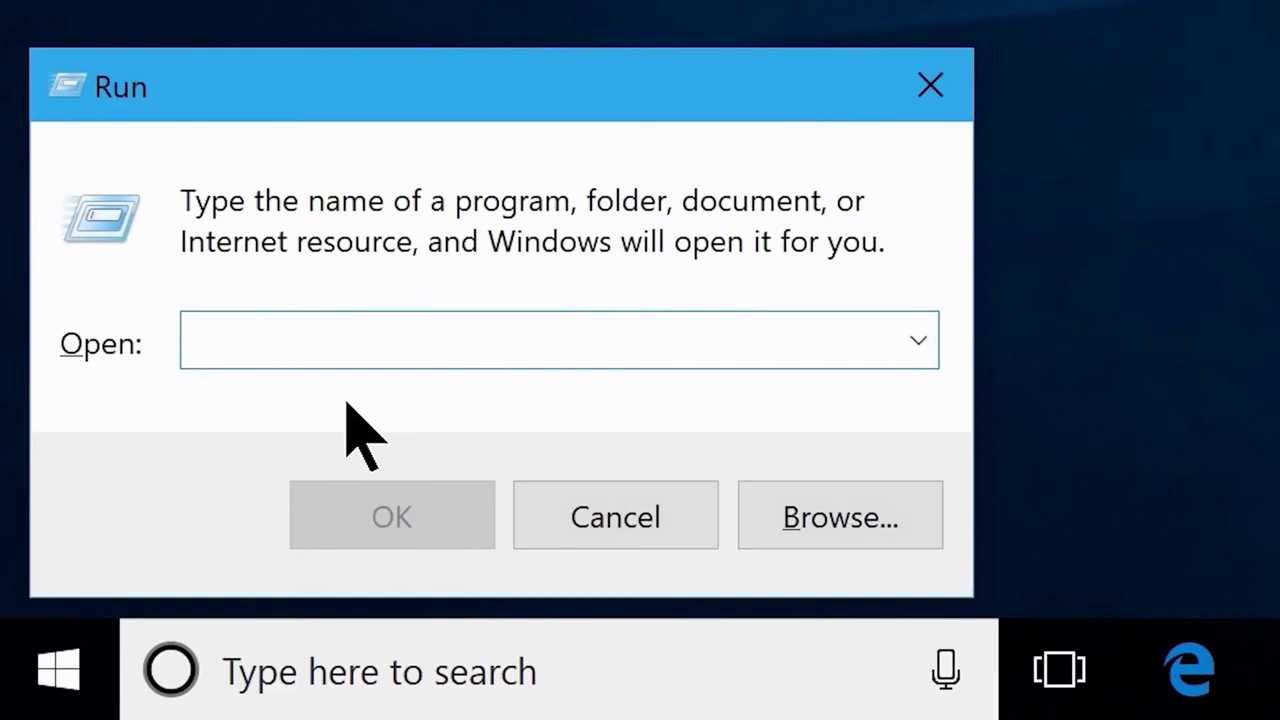
Open System Configuration with the msconfig command and list its services with all Microsoft services hidden.
{"action": "type", "text": "msconfig"}
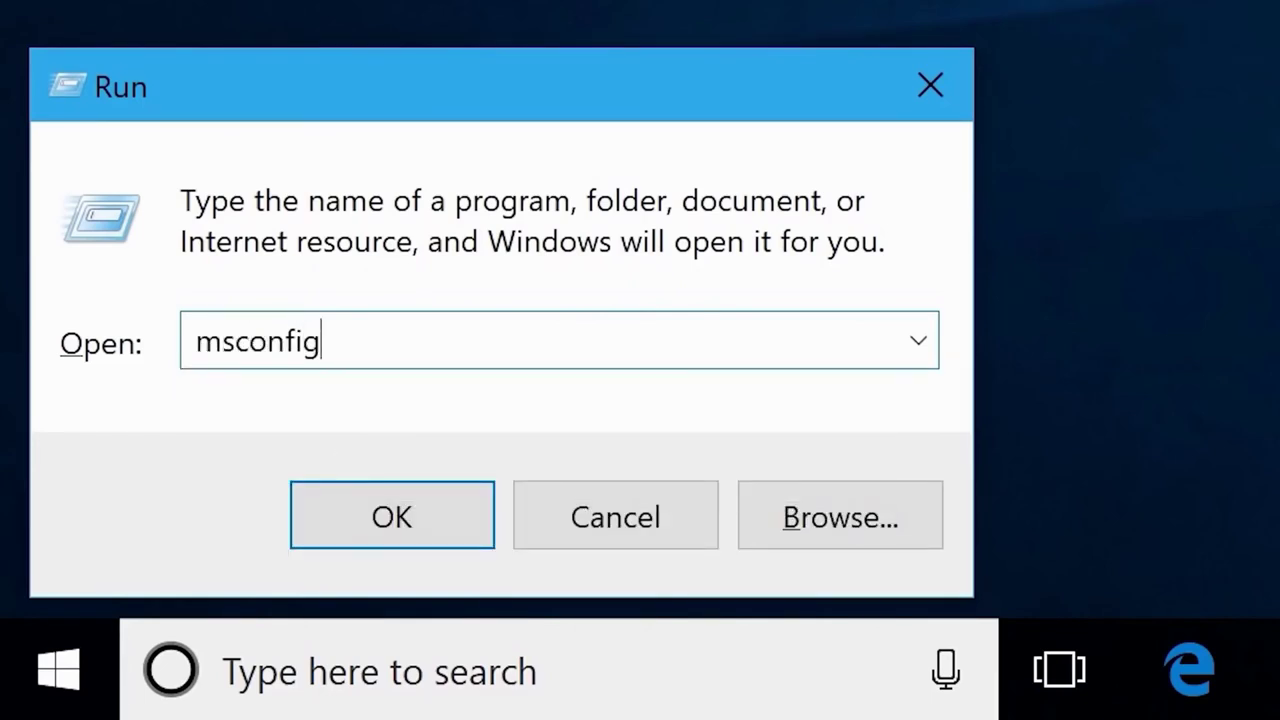
{"action": "left_click", "coordinate": [392, 527]}
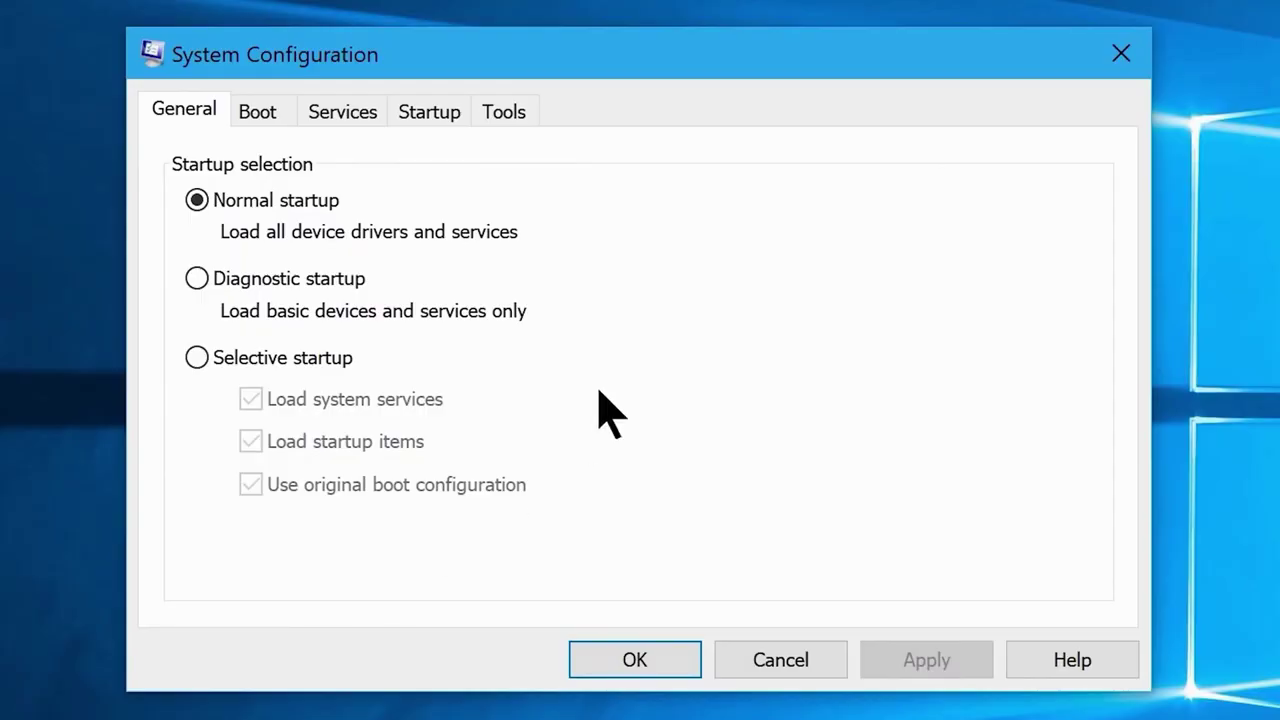
{"action": "left_click", "coordinate": [342, 112]}
{"action": "left_click", "coordinate": [923, 188]}
{"action": "mouse_move", "coordinate": [1094, 192]}
{"action": "left_mouse_down"}
{"action": "mouse_move", "coordinate": [1094, 531]}
{"action": "mouse_move", "coordinate": [1095, 185]}
{"action": "left_mouse_up"}
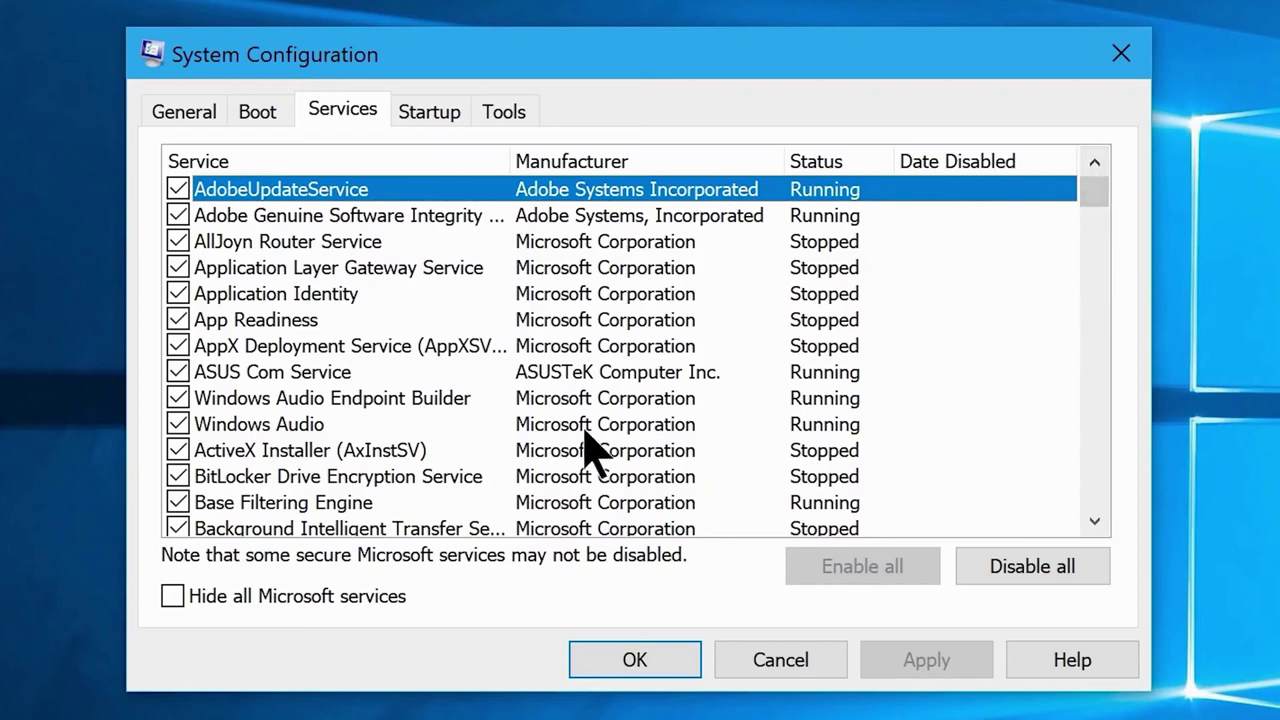
{"action": "left_click", "coordinate": [173, 597]}
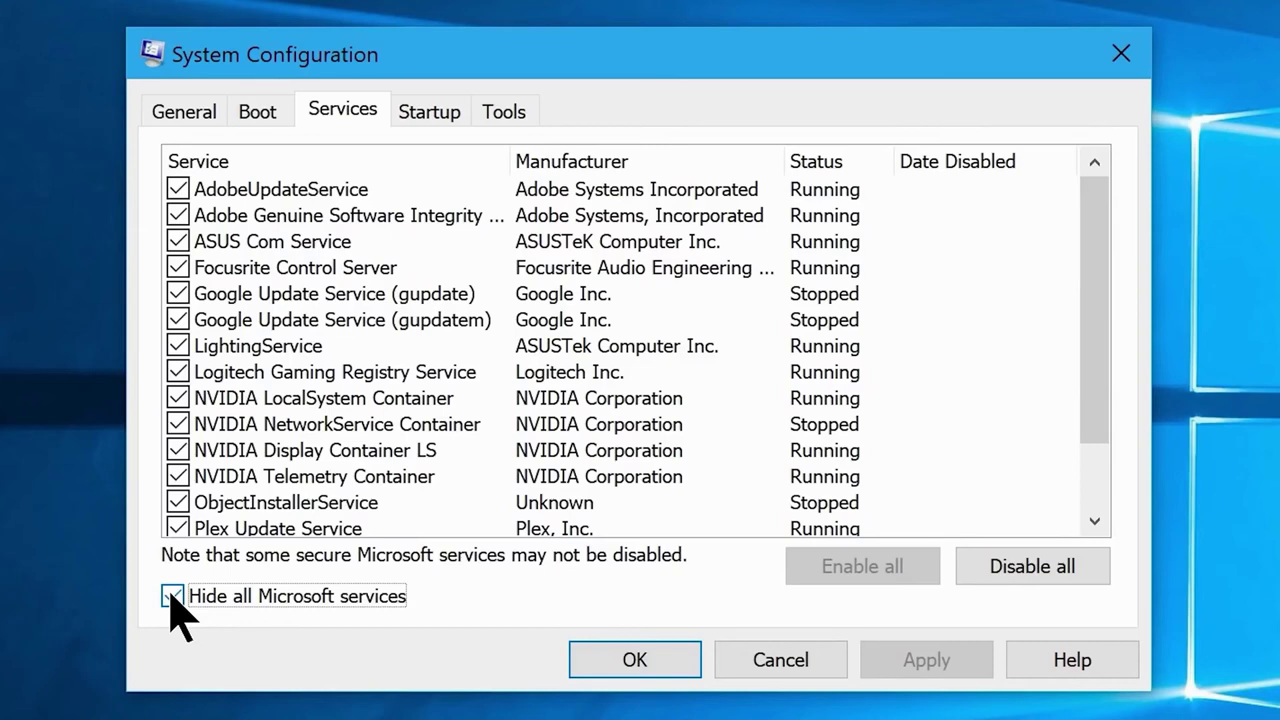
{"action": "left_click_drag", "start_coordinate": [1106, 343], "coordinate": [1110, 462]}
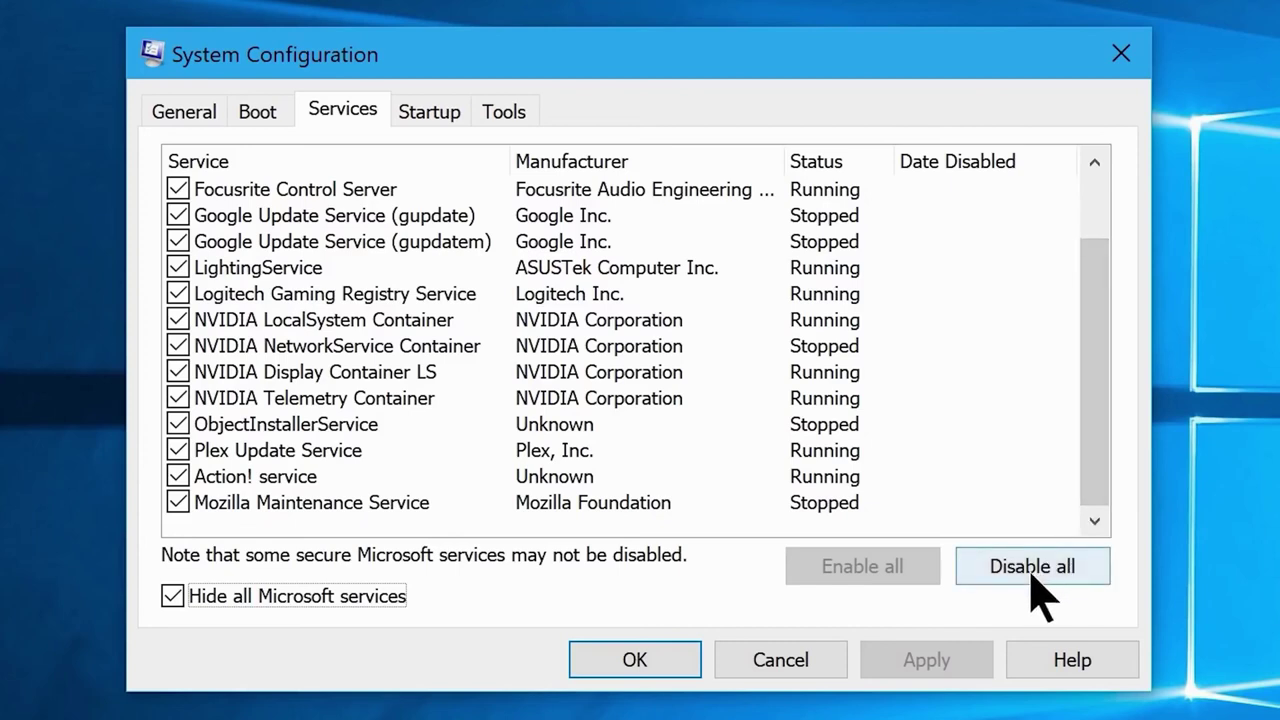
{"action": "left_click_drag", "start_coordinate": [1096, 480], "coordinate": [894, 514]}
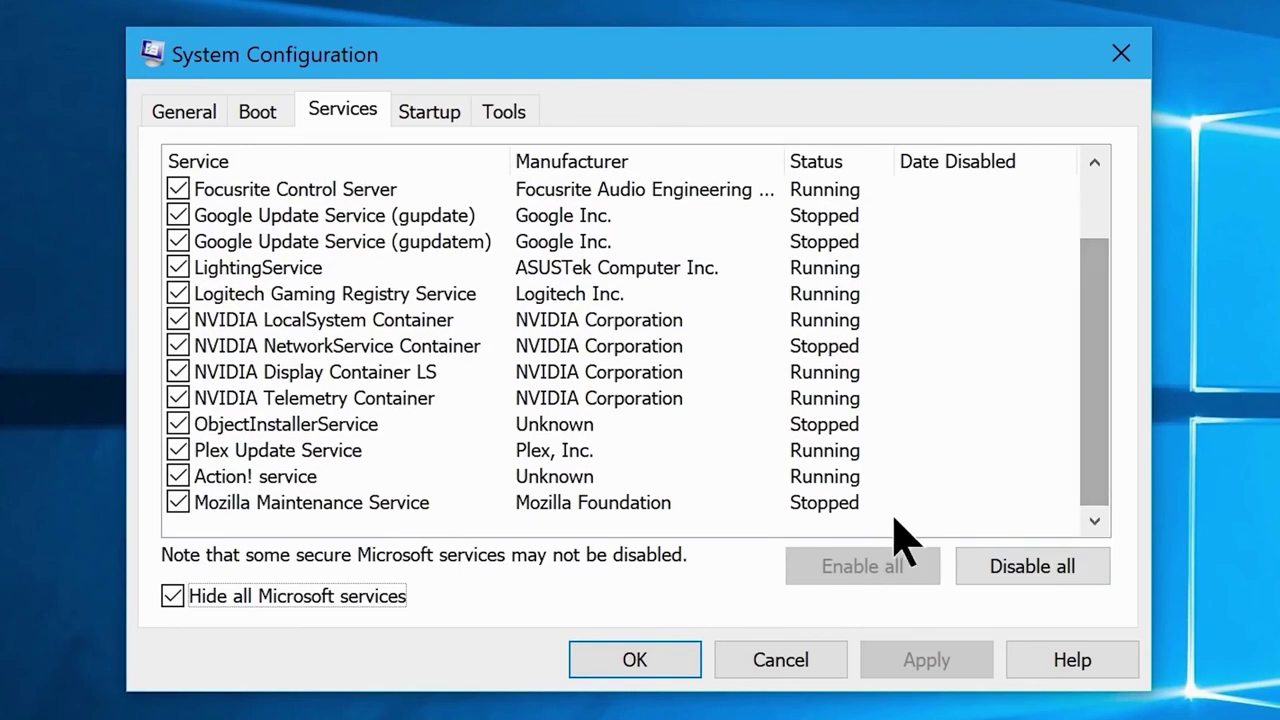
Disable all non-Microsoft services except Action! service, apply the change and close System Configuration.
{"action": "left_click", "coordinate": [178, 474]}
{"action": "left_click", "coordinate": [179, 452]}
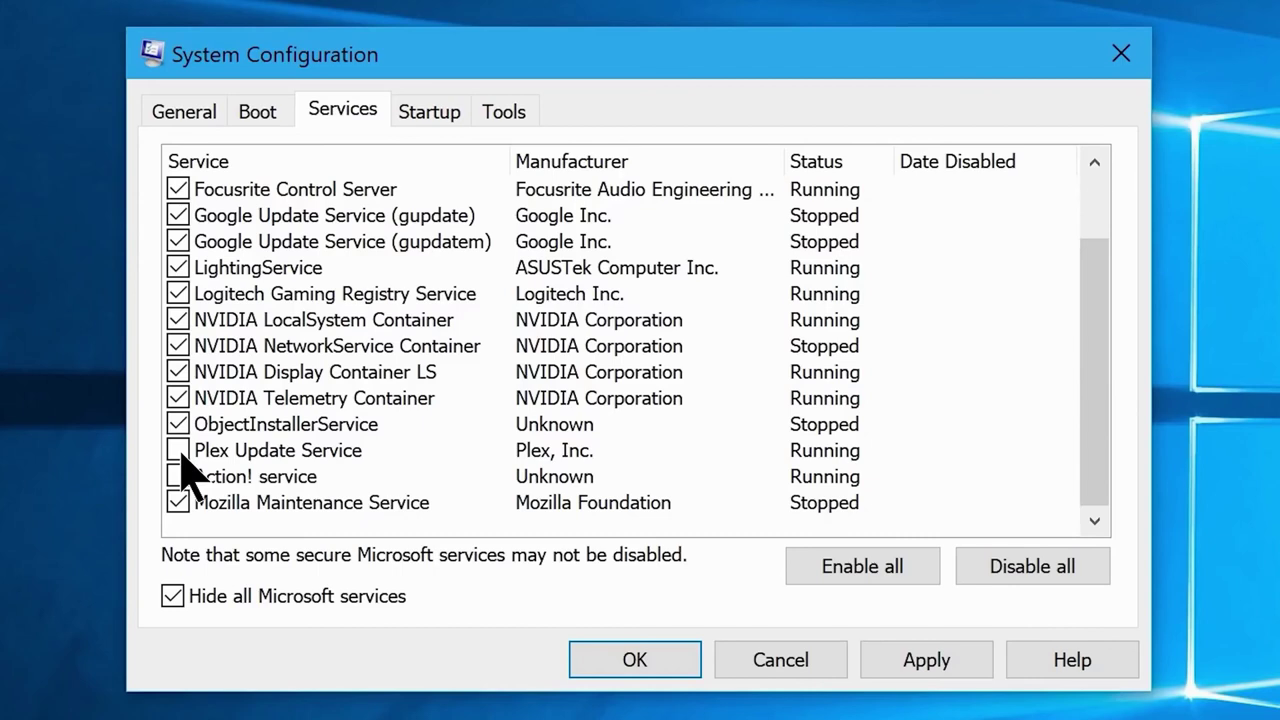
{"action": "left_click", "coordinate": [1022, 568]}
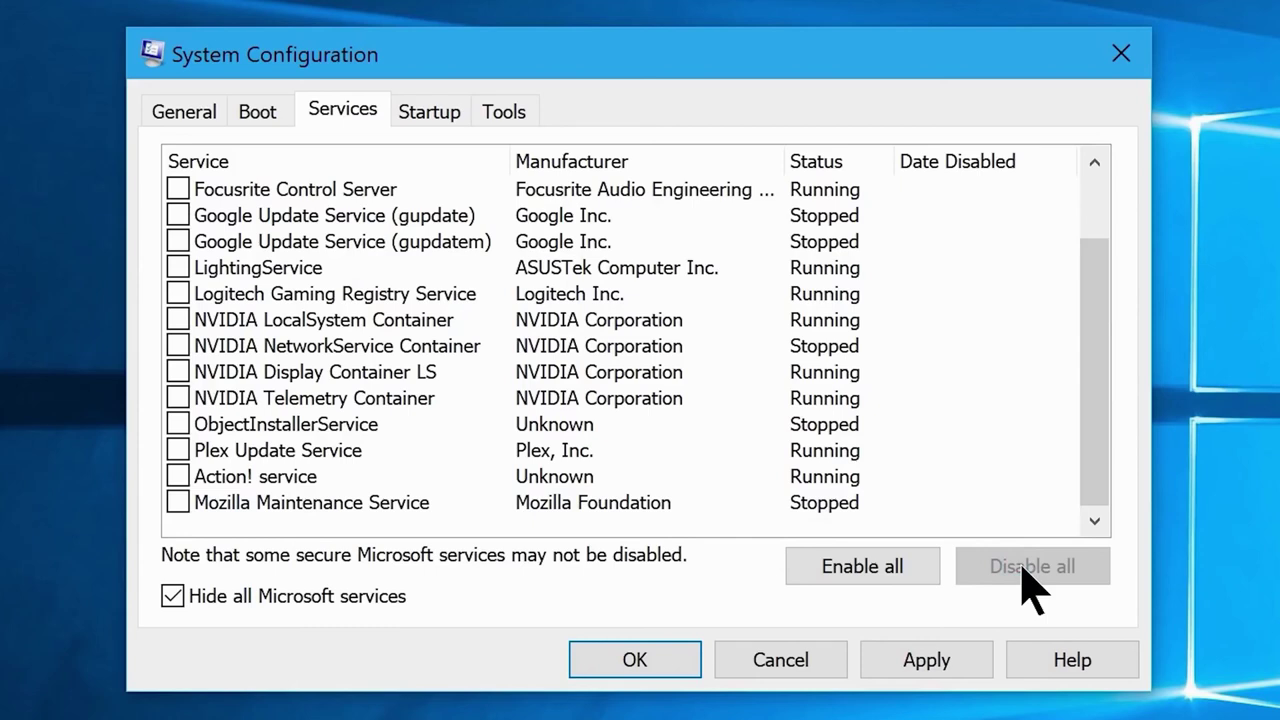
{"action": "left_click", "coordinate": [920, 662]}
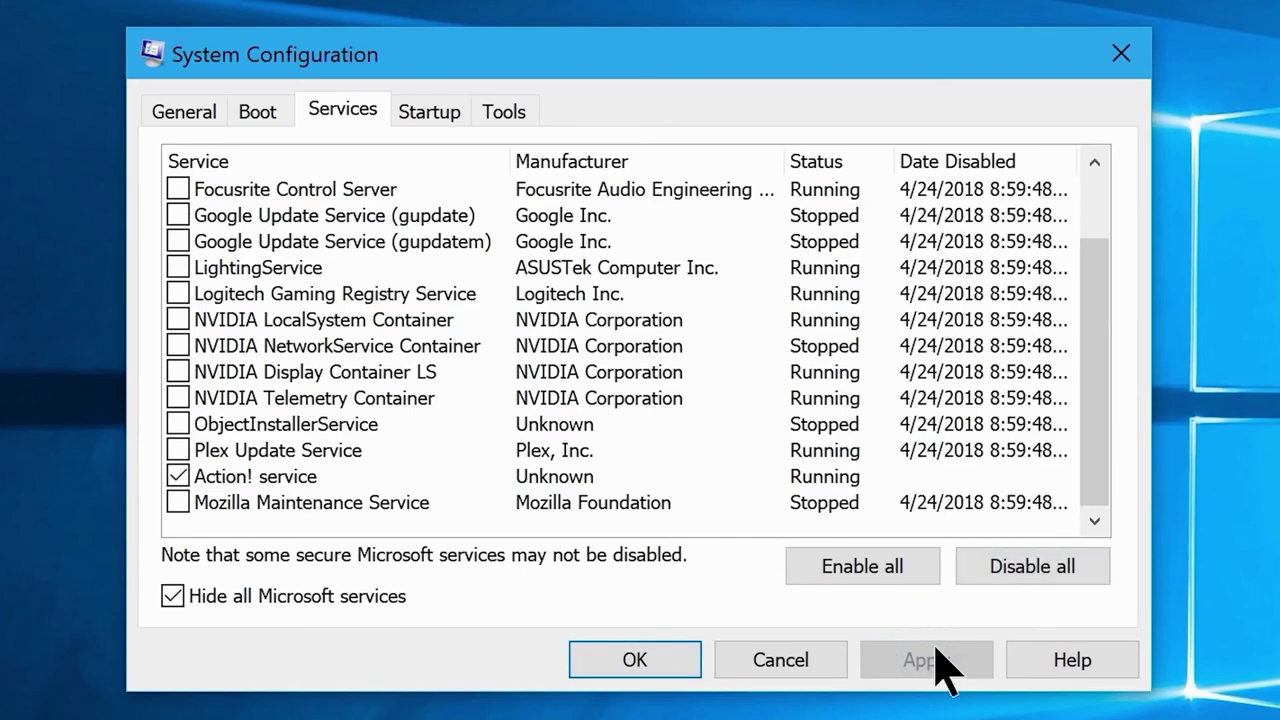
{"action": "left_click", "coordinate": [642, 662]}
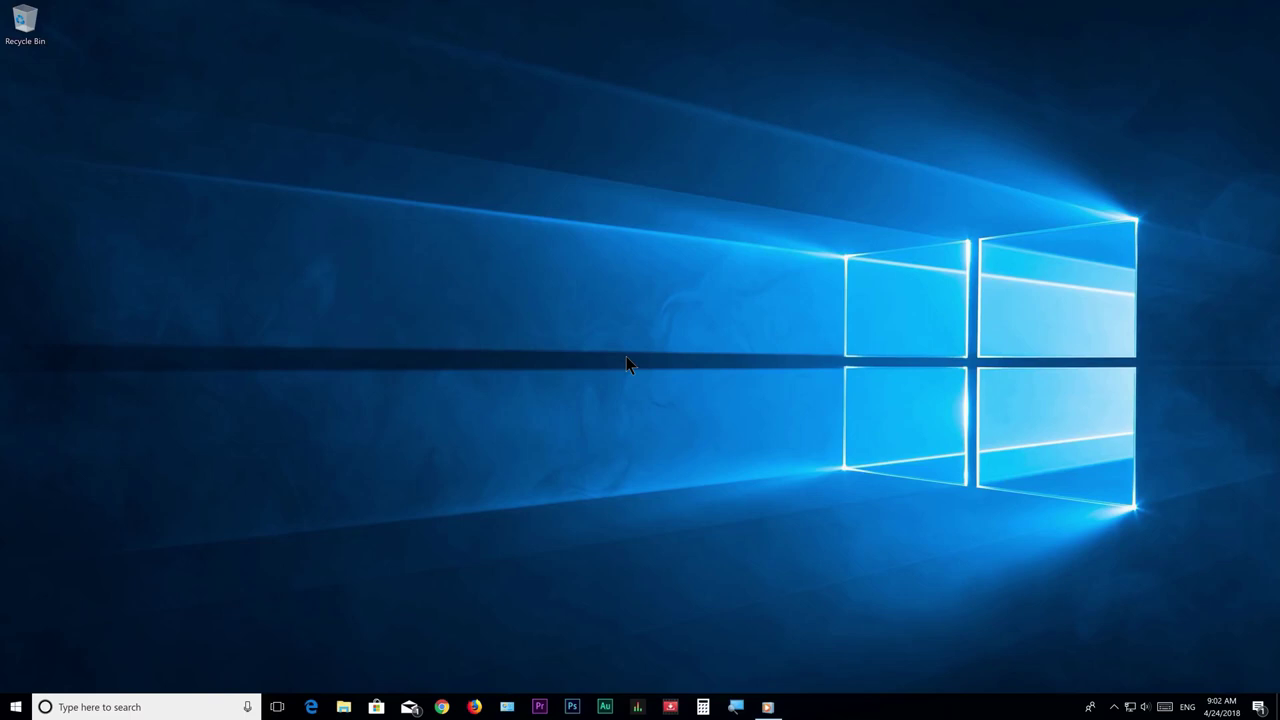
Search for This PC, open its properties and go through the advanced system settings to the Performance Options.
{"action": "left_click", "coordinate": [16, 707]}
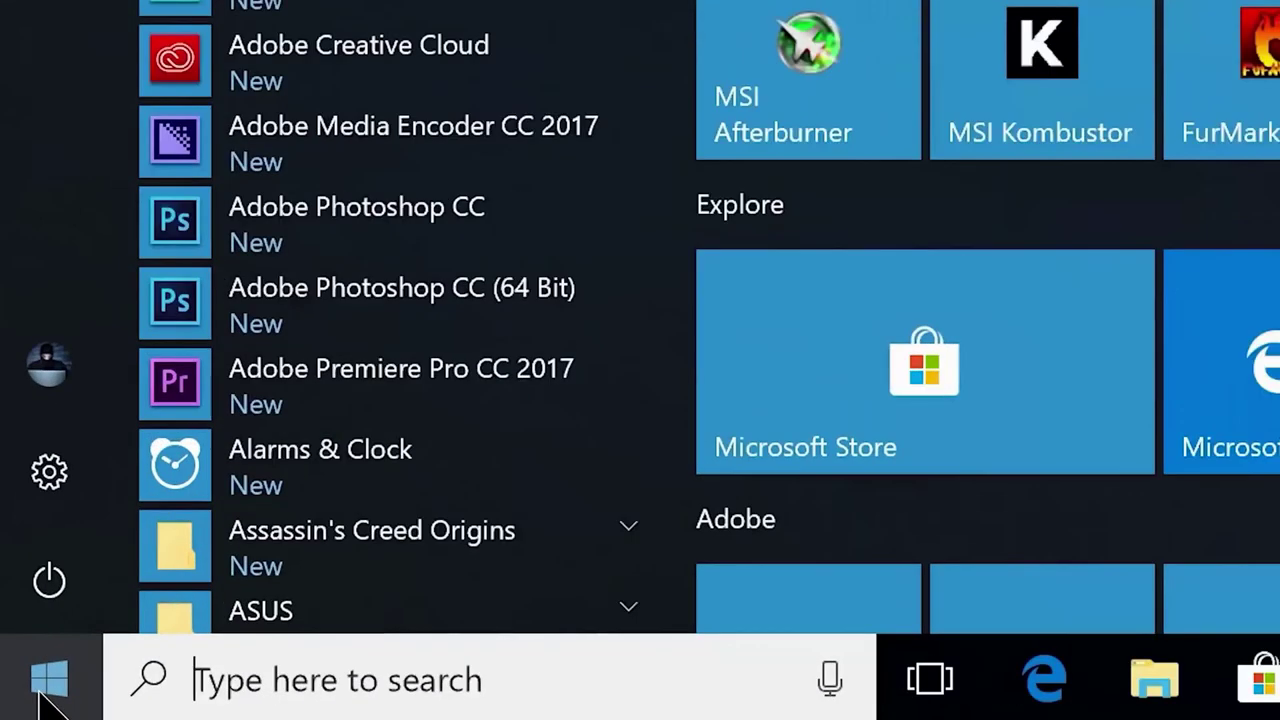
{"action": "type", "text": "This pc"}
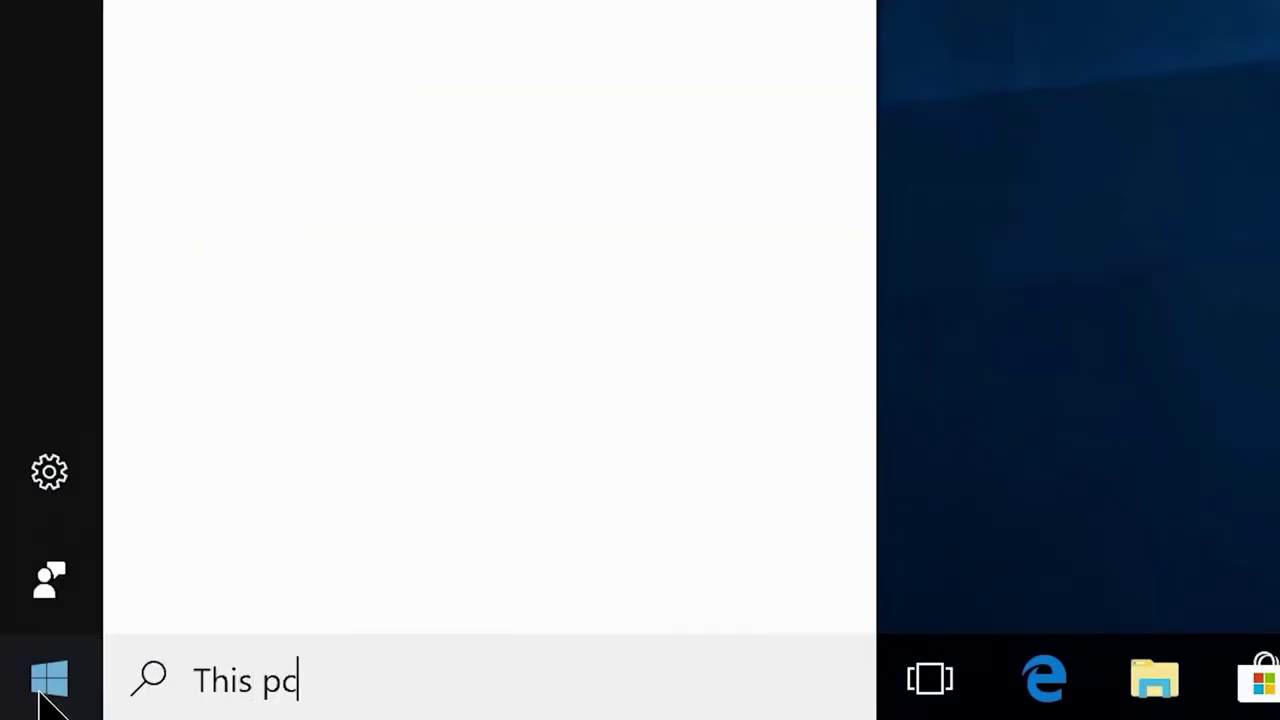
{"action": "right_click", "coordinate": [362, 268]}
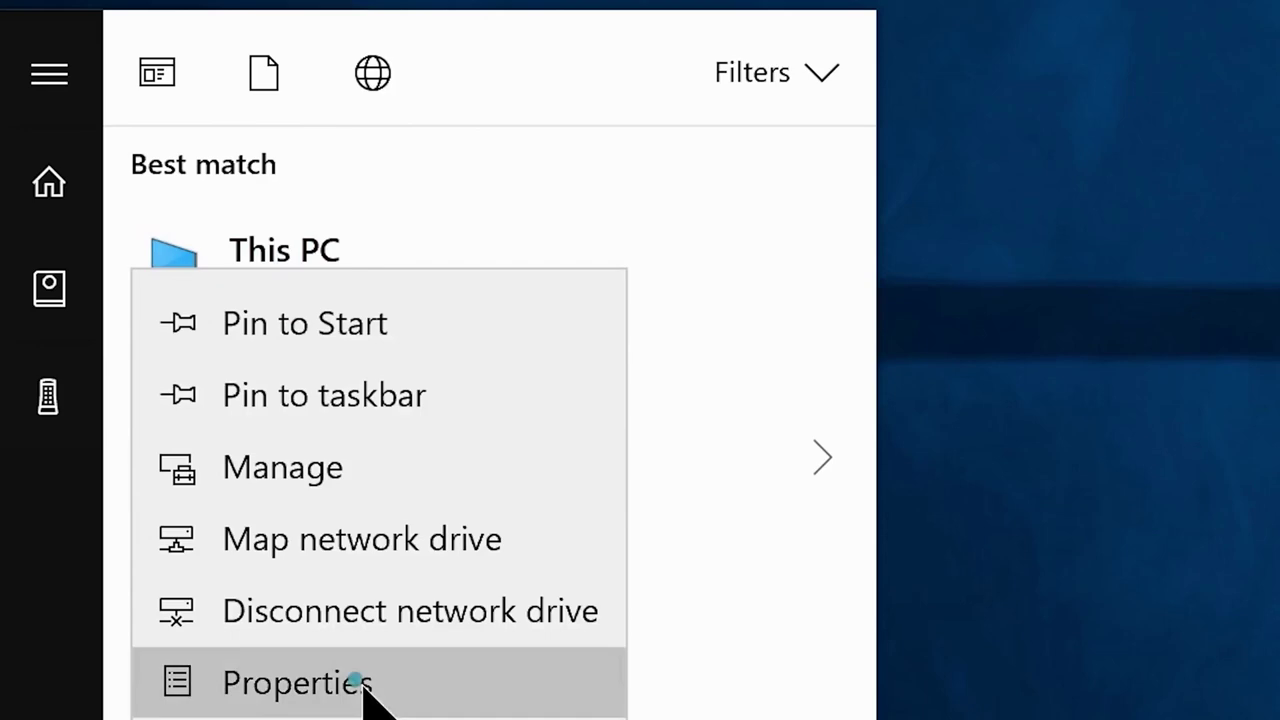
{"action": "left_click", "coordinate": [363, 683]}
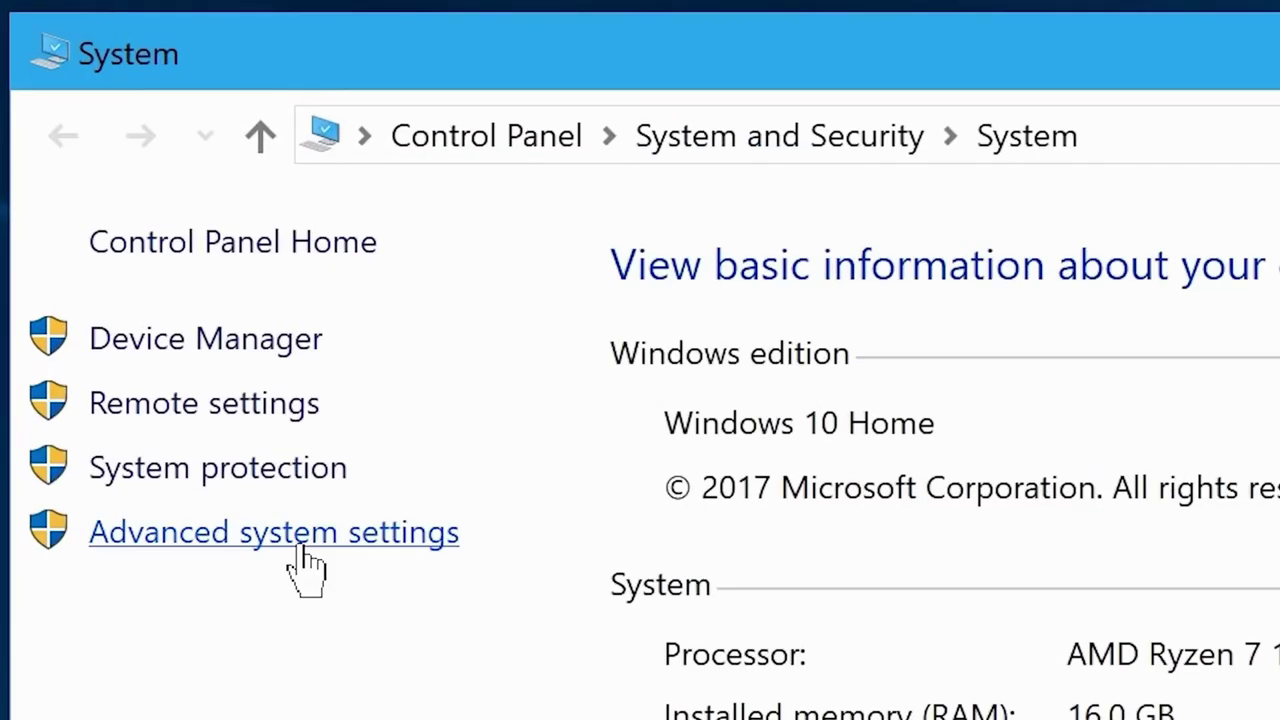
{"action": "left_click", "coordinate": [305, 565]}
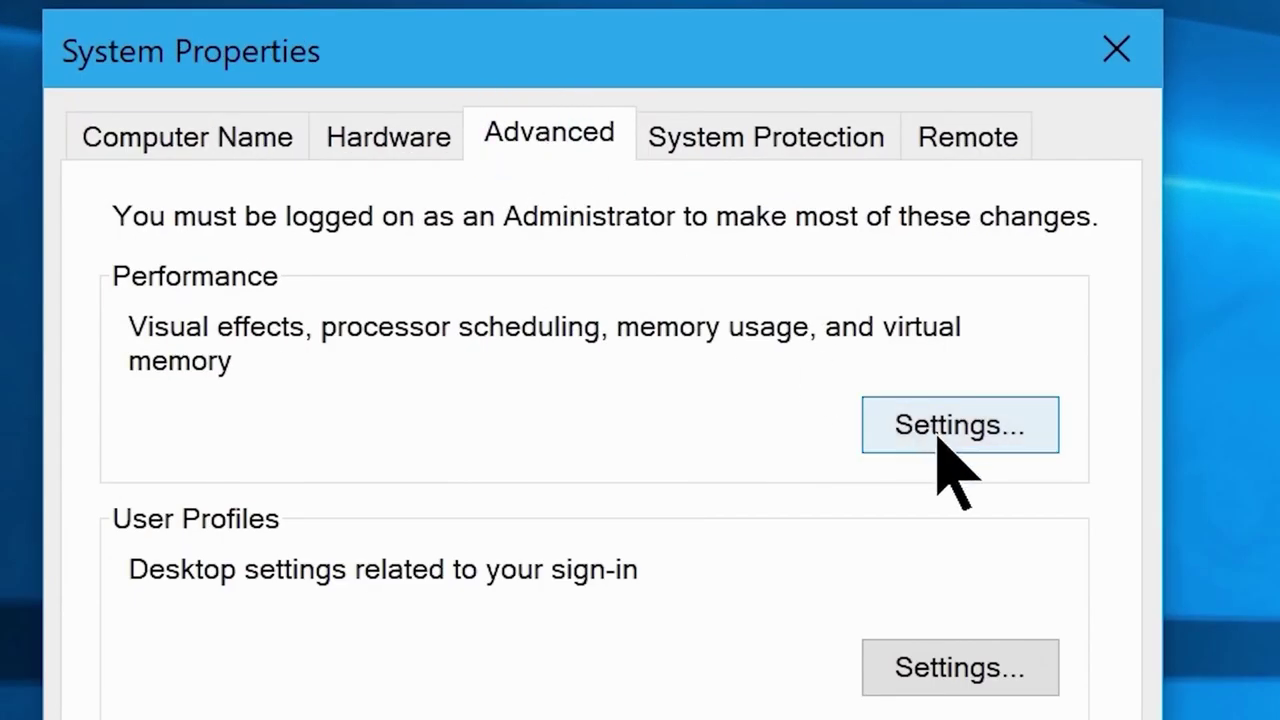
{"action": "left_click", "coordinate": [940, 440]}
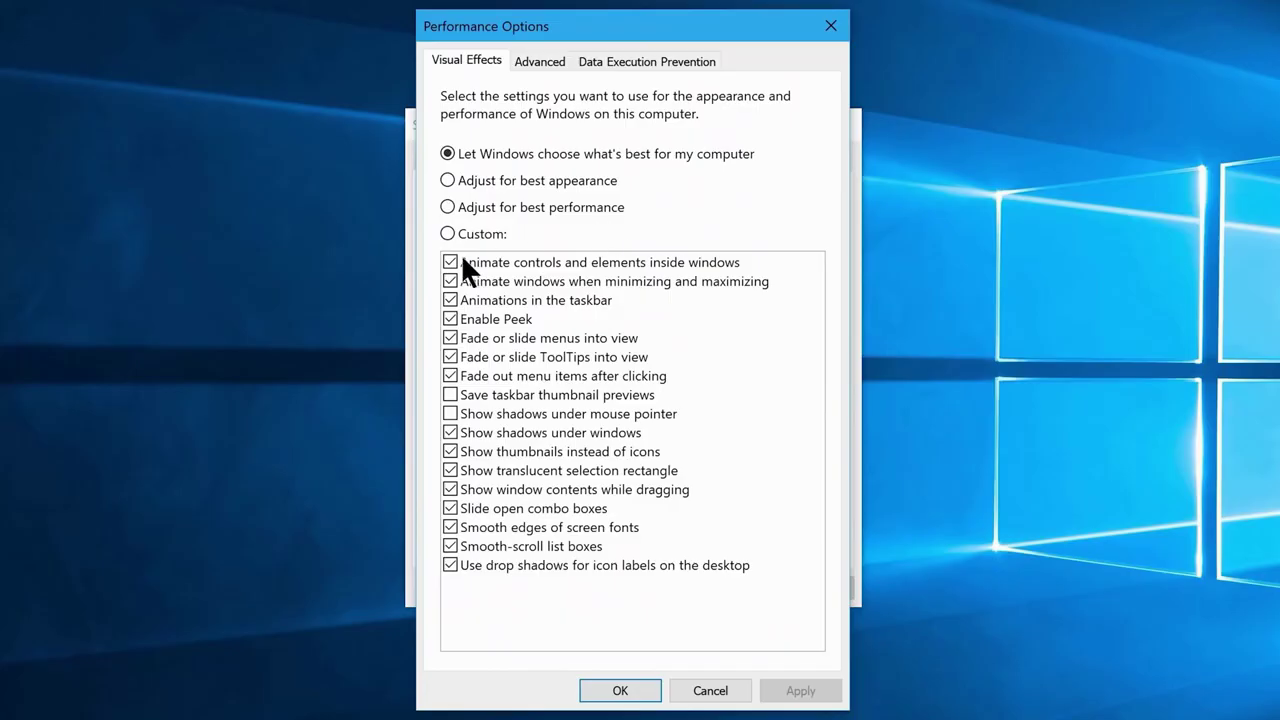
Turn off every visual effect in the custom list, from window animations to drop shadows for desktop icon labels.
{"action": "left_click", "coordinate": [452, 263]}
{"action": "left_click", "coordinate": [451, 300]}
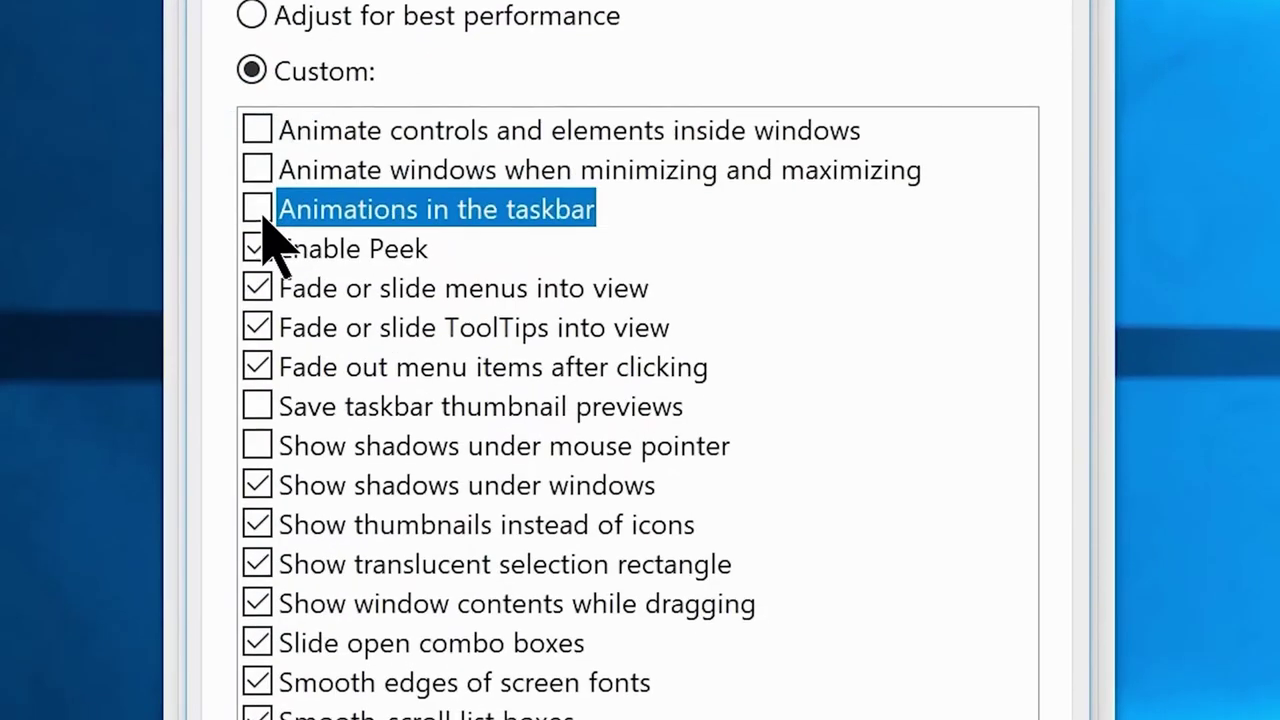
{"action": "left_click", "coordinate": [451, 319]}
{"action": "left_click", "coordinate": [451, 357]}
{"action": "left_click", "coordinate": [451, 376]}
{"action": "left_click", "coordinate": [451, 433]}
{"action": "left_click", "coordinate": [451, 471]}
{"action": "left_click", "coordinate": [451, 490]}
{"action": "left_click", "coordinate": [258, 543]}
{"action": "left_click", "coordinate": [258, 583]}
{"action": "left_click", "coordinate": [258, 622]}
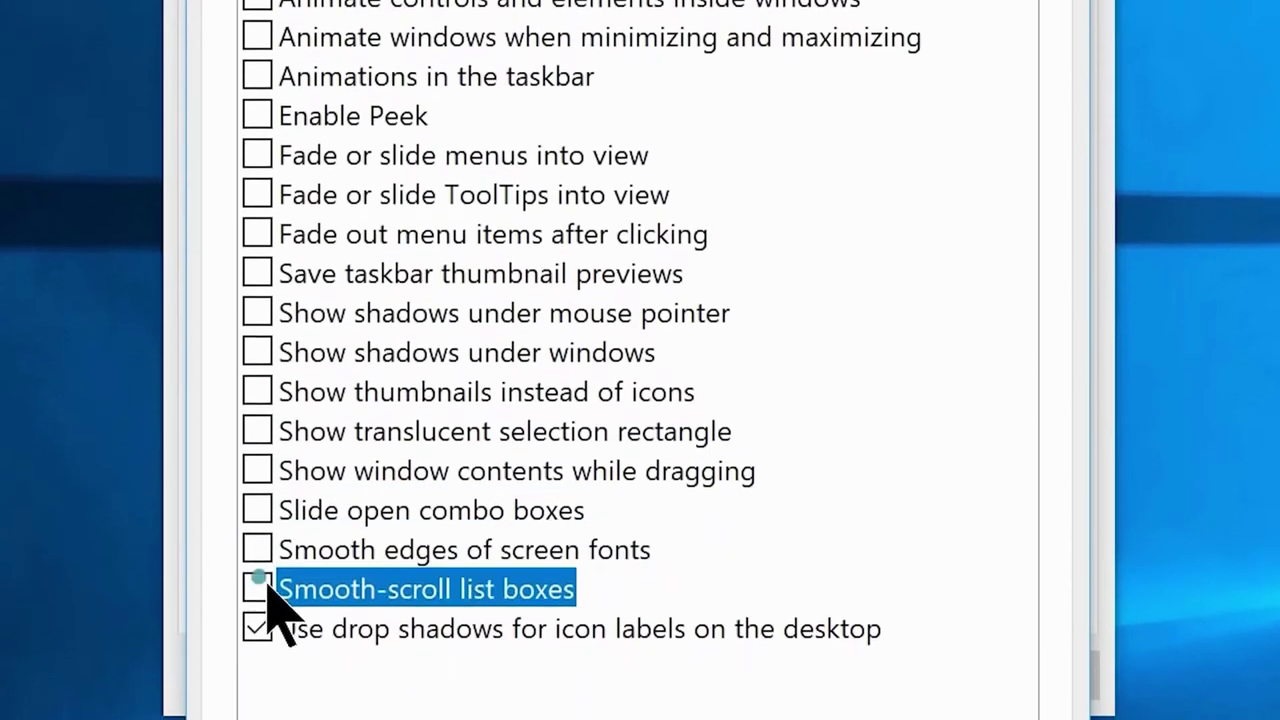
{"action": "left_click", "coordinate": [258, 662]}
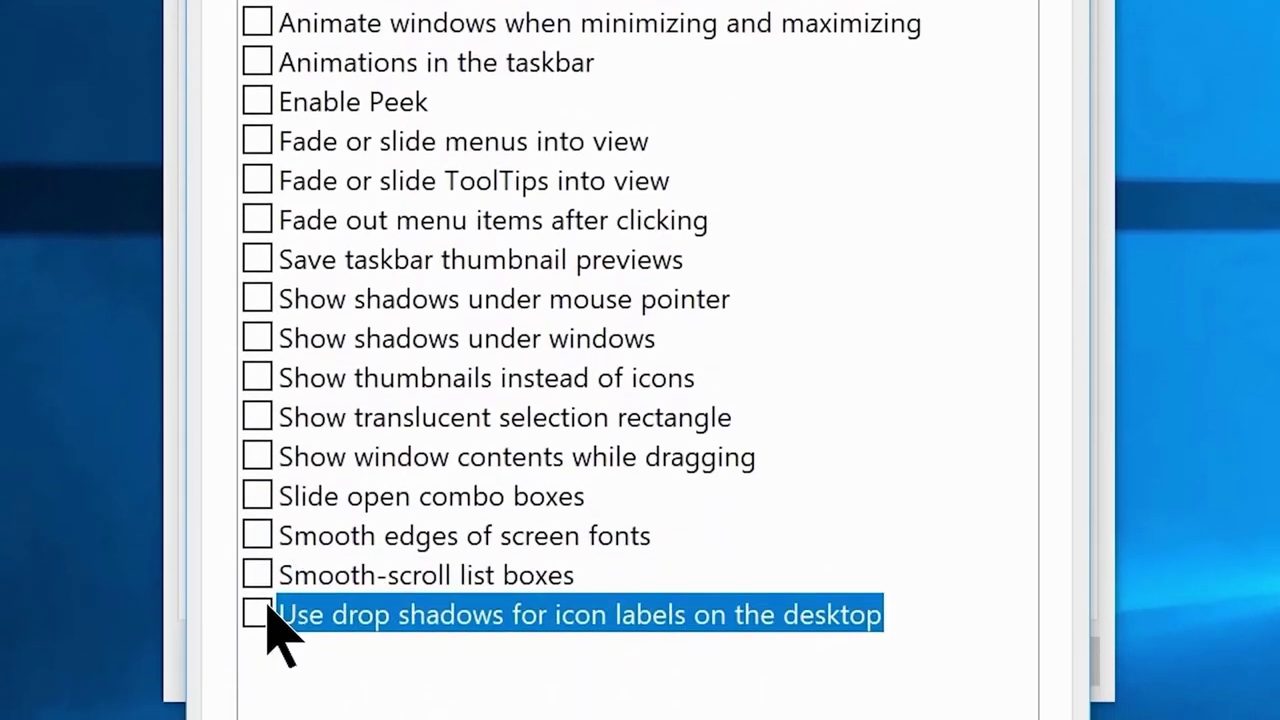
Enable Smooth edges of screen fonts and Show shadows under mouse pointer, and apply the visual effects settings.
{"action": "left_click", "coordinate": [257, 538]}
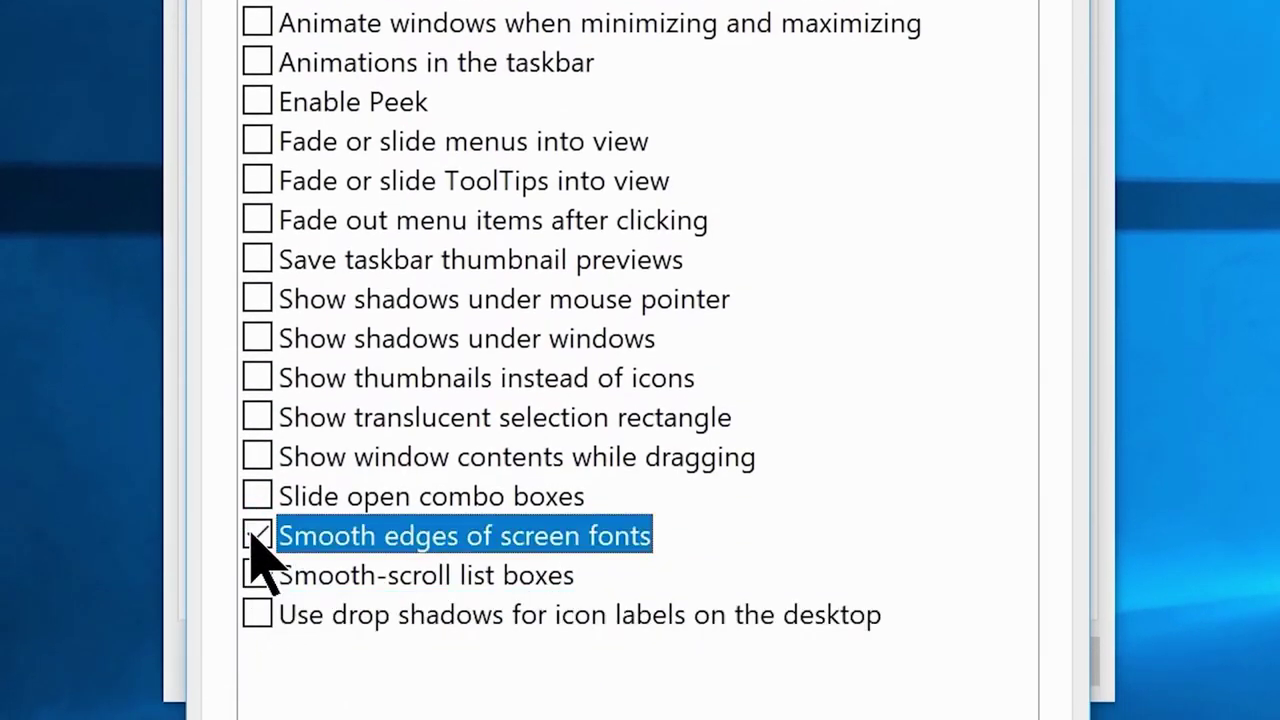
{"action": "left_click", "coordinate": [256, 299]}
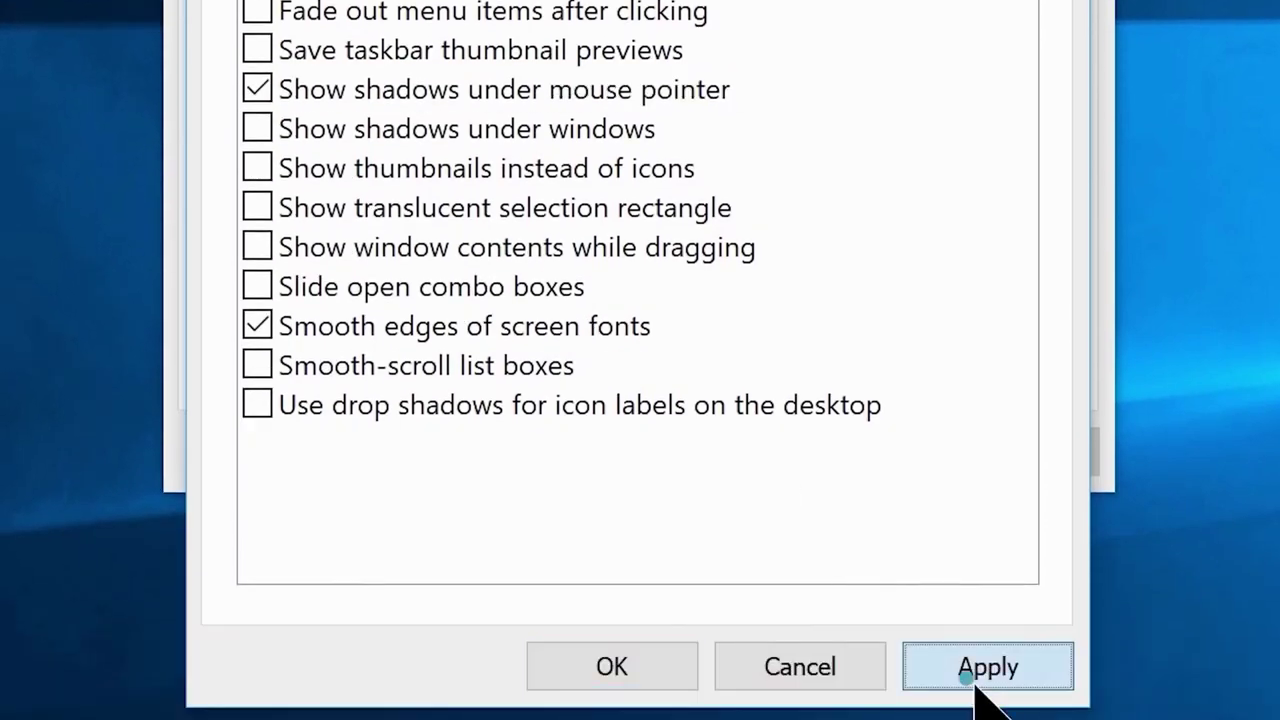
{"action": "left_click", "coordinate": [977, 672]}
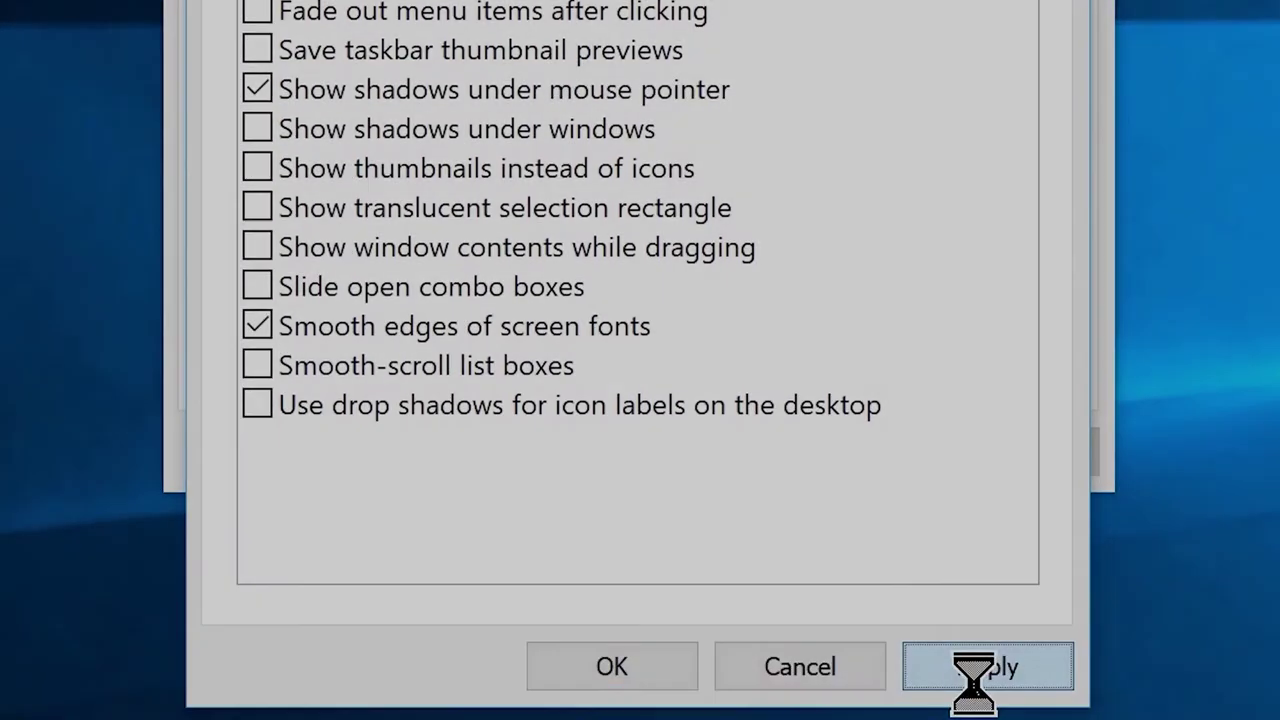